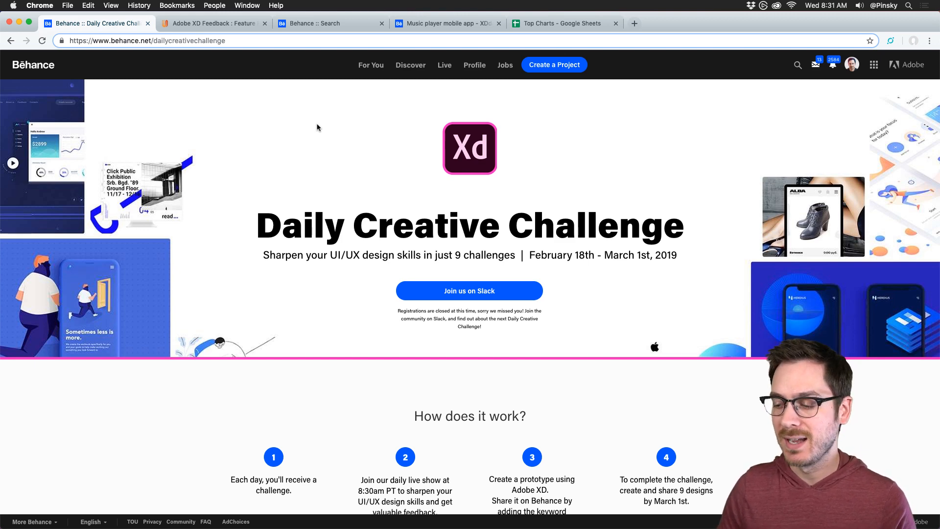
# Review the Daily Creative Challenge page, including how it works and the schedule of daily challenge cards from February 19 to March 1
pyautogui.scroll(-20, 319, 126)
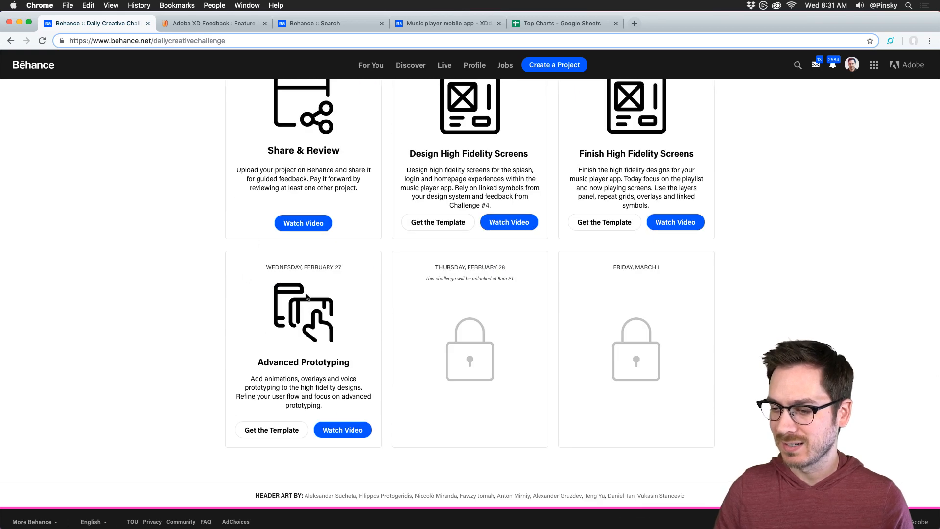
pyautogui.scroll(20, 250, 254)
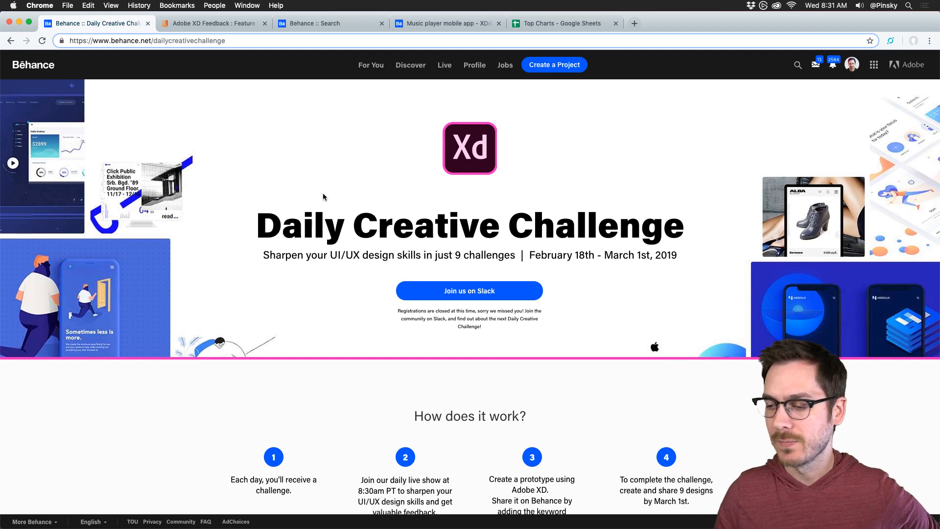
pyautogui.scroll(-5, 322, 196)
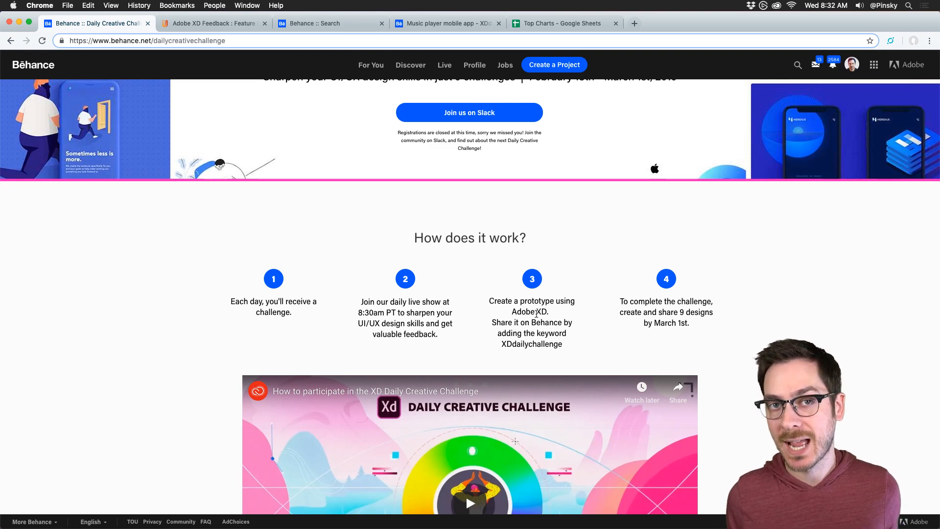
pyautogui.scroll(-15, 537, 314)
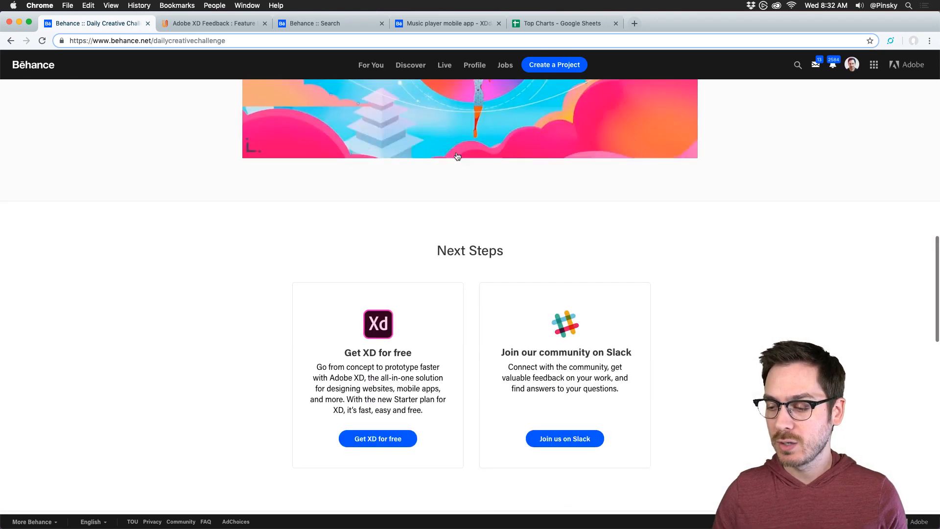
pyautogui.scroll(-4, 369, 284)
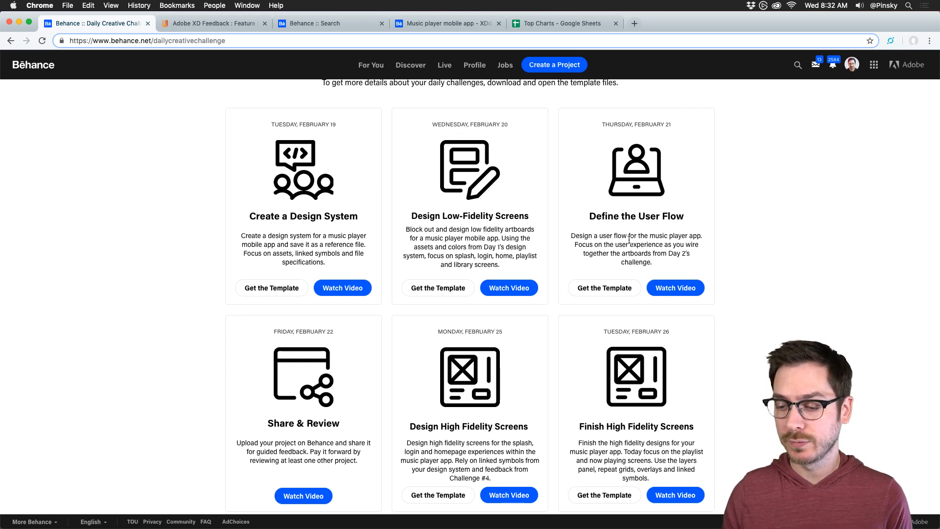
pyautogui.scroll(-1, 409, 264)
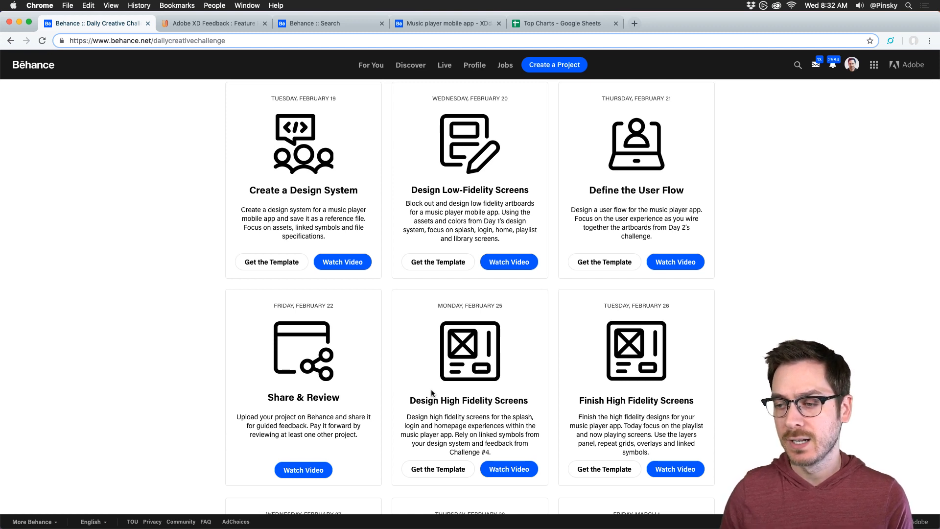
pyautogui.scroll(1, 432, 392)
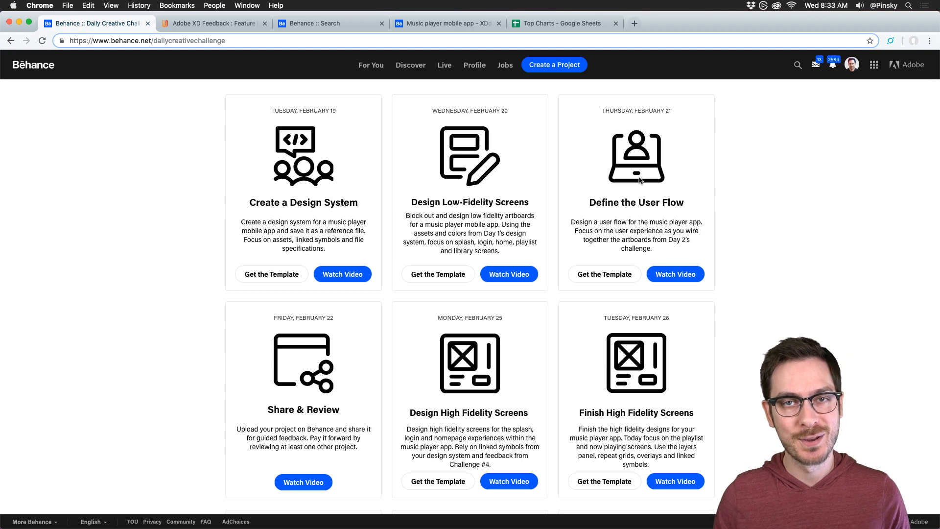
pyautogui.scroll(15, 501, 178)
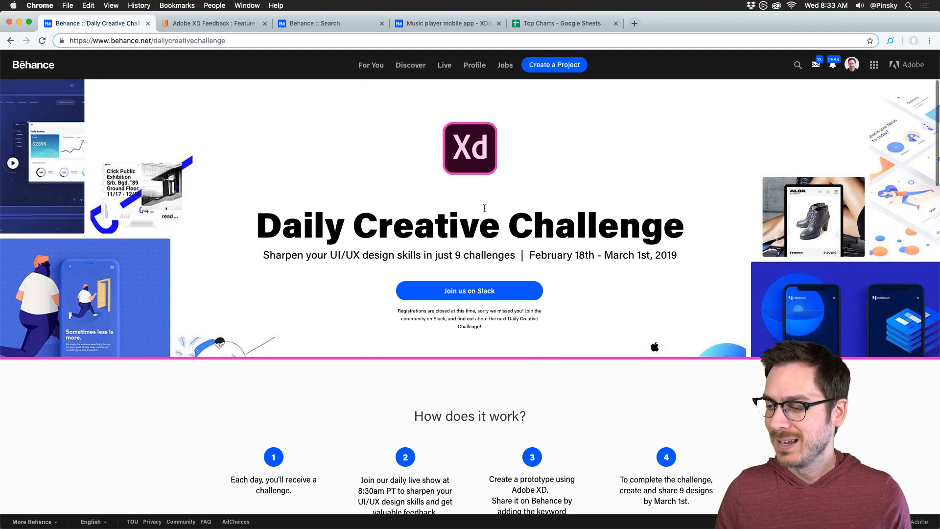
# Switch to the Adobe XD workspace in Slack and read the recent posts in the ask_a_question channel
pyautogui.click(495, 294)
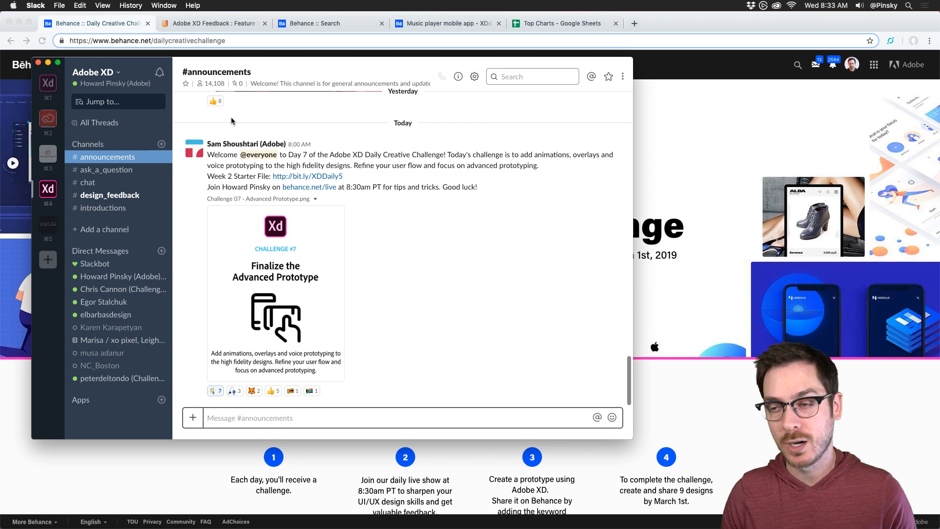
pyautogui.click(685, 289)
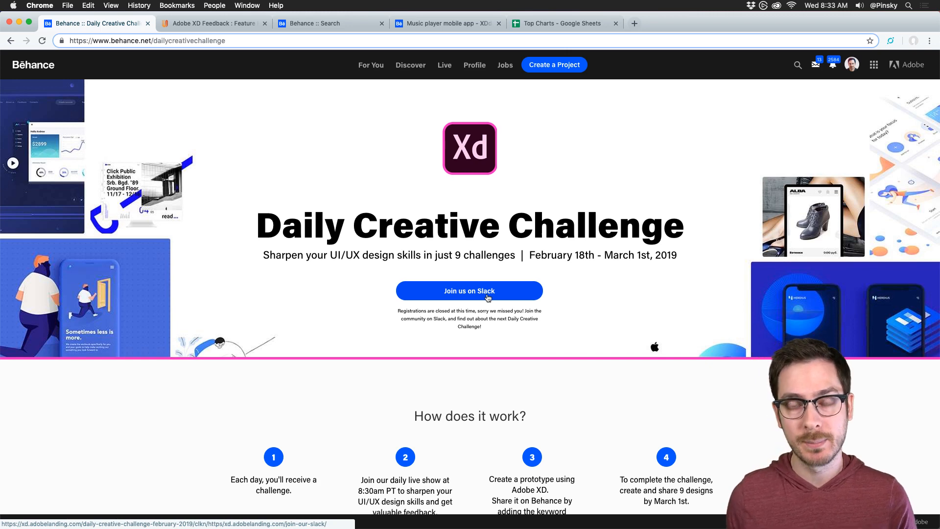
pyautogui.press('super+Tab')
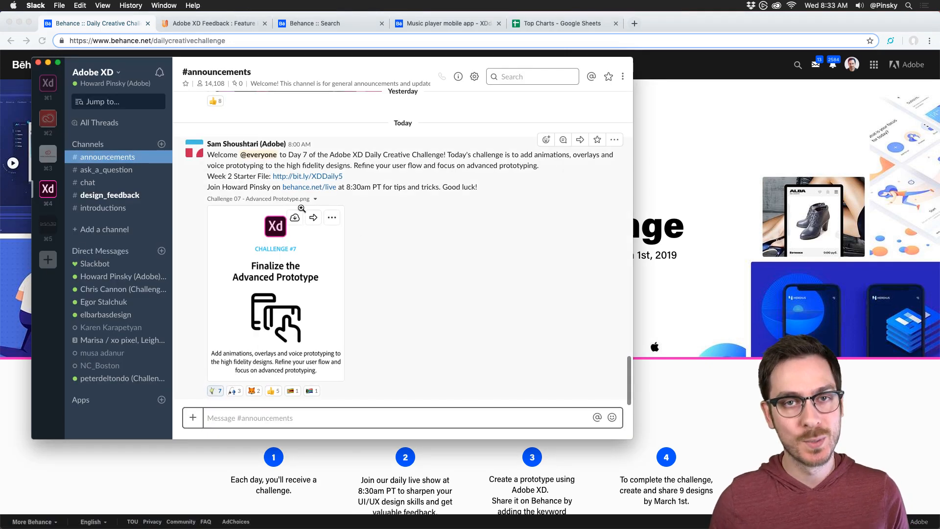
pyautogui.click(104, 170)
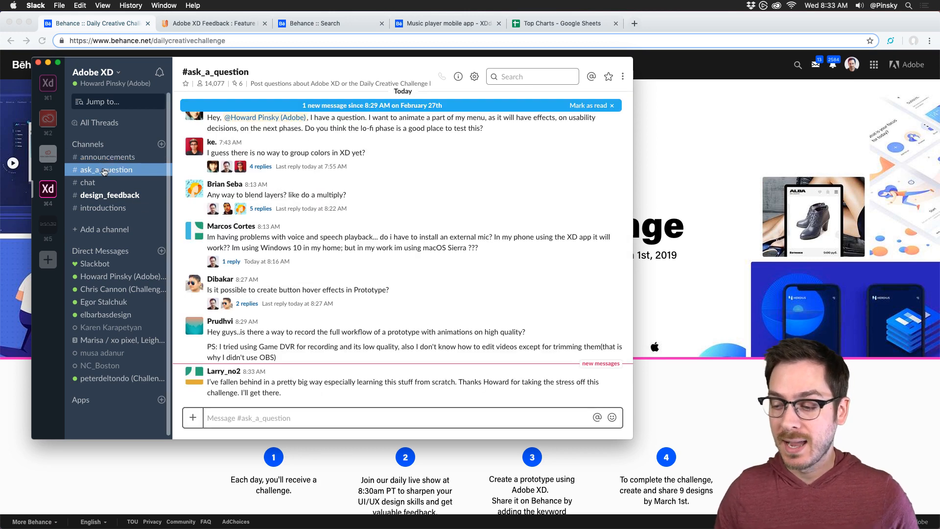
pyautogui.scroll(3, 266, 188)
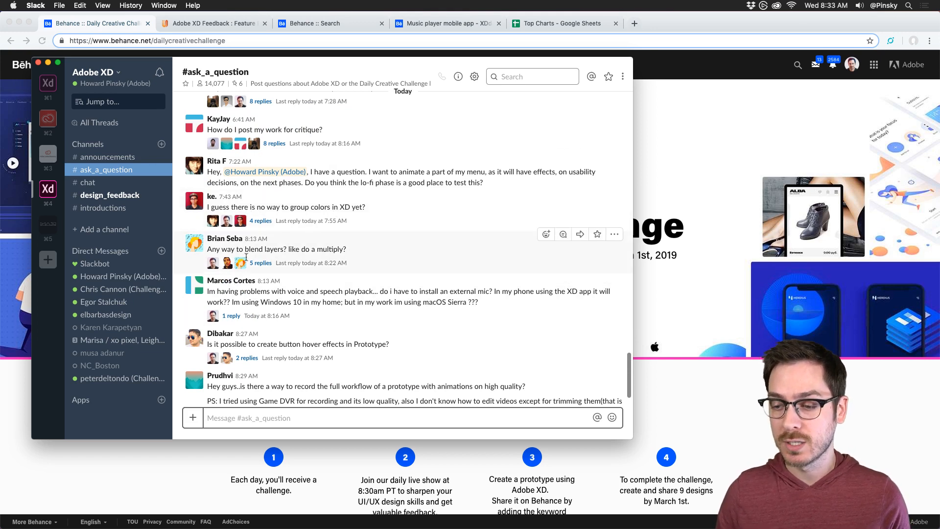
pyautogui.scroll(-3, 343, 296)
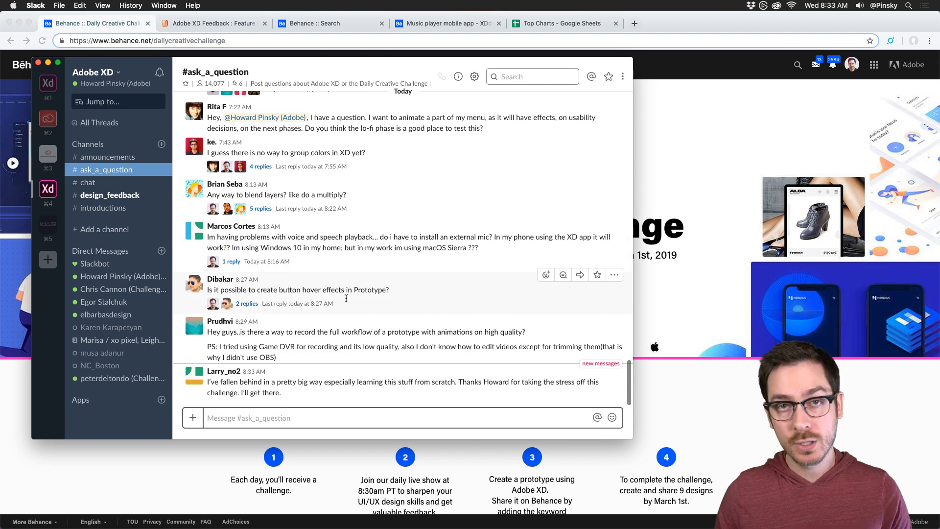
# Switch back to Chrome and look over the Adobe XD Feedback page for feature requests and bugs
pyautogui.press('super+Tab')
pyautogui.click(228, 23)
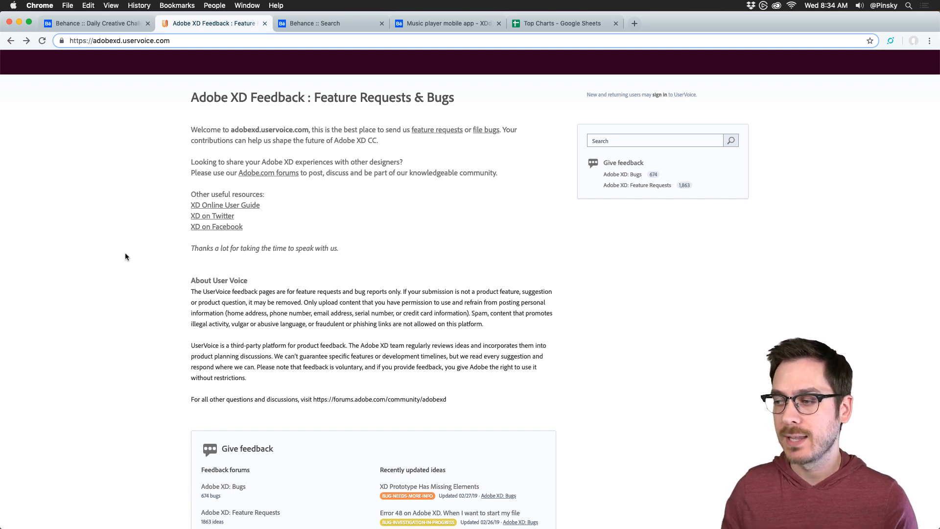
pyautogui.moveTo(339, 104); pyautogui.dragTo(414, 103)
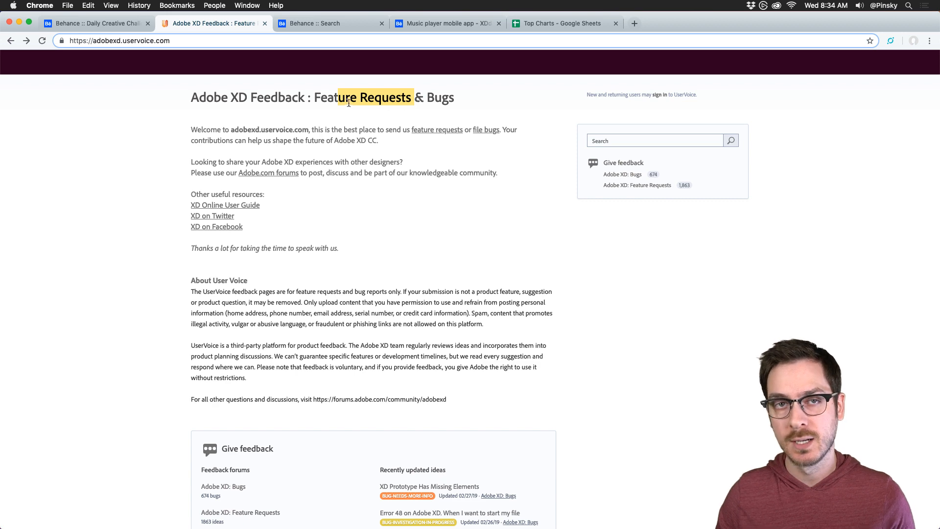
pyautogui.click(91, 212)
pyautogui.scroll(-5, 91, 214)
pyautogui.scroll(5, 617, 225)
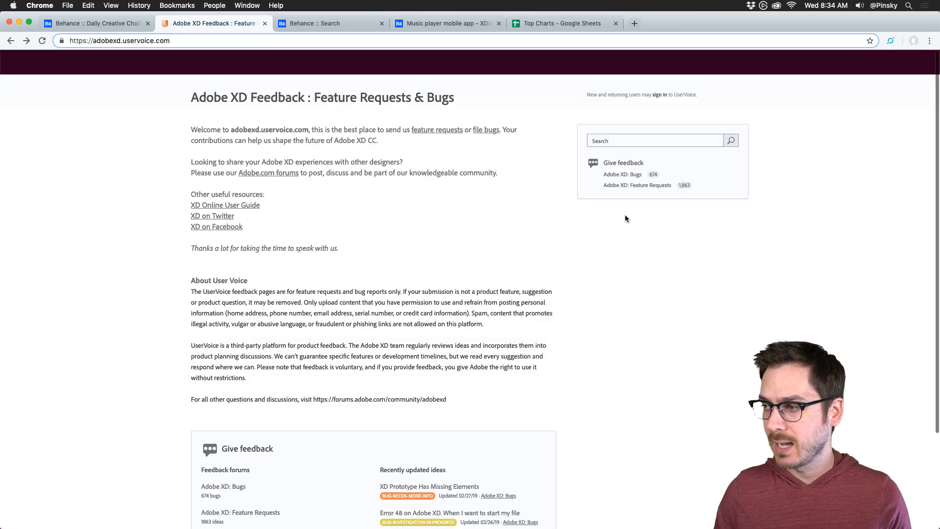
# Open the Adobe XD: Feature Requests forum and examine the top ideas with their votes and statuses
pyautogui.click(640, 187)
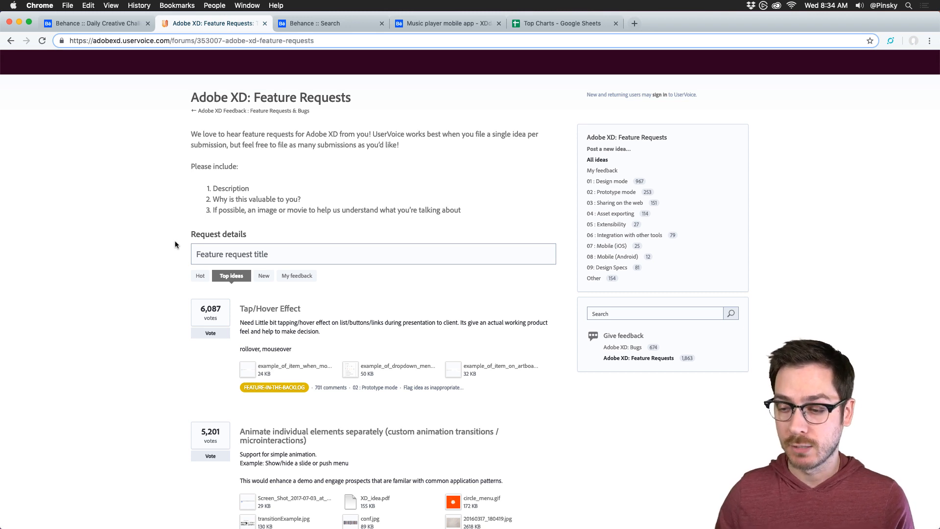
pyautogui.scroll(-3, 175, 240)
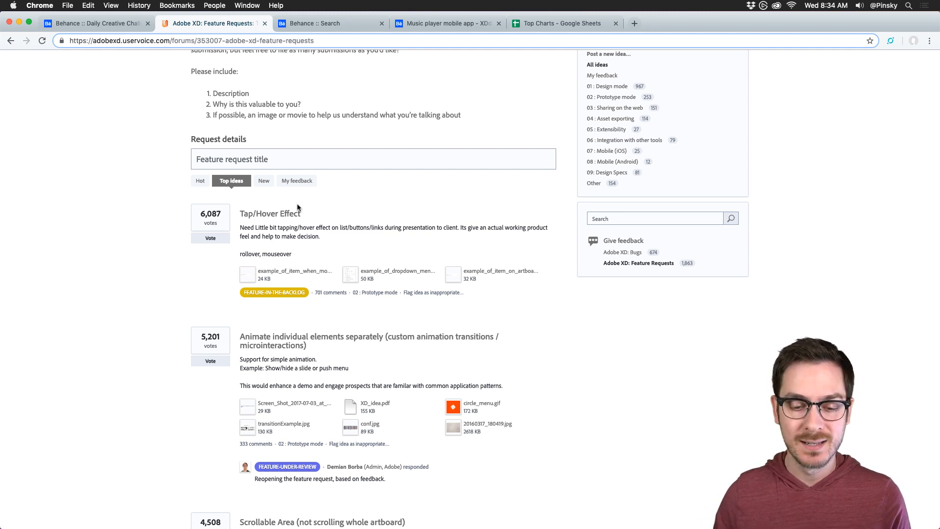
pyautogui.scroll(-5, 134, 225)
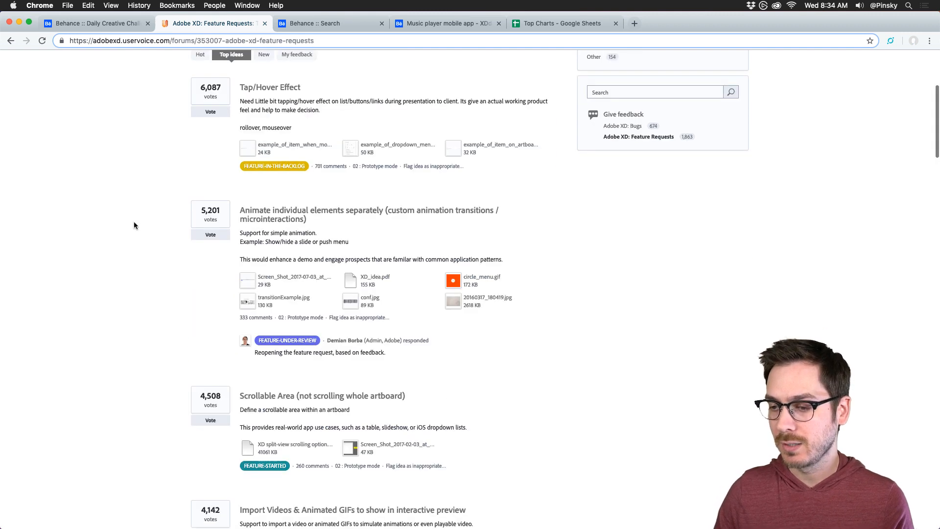
pyautogui.scroll(-1, 137, 224)
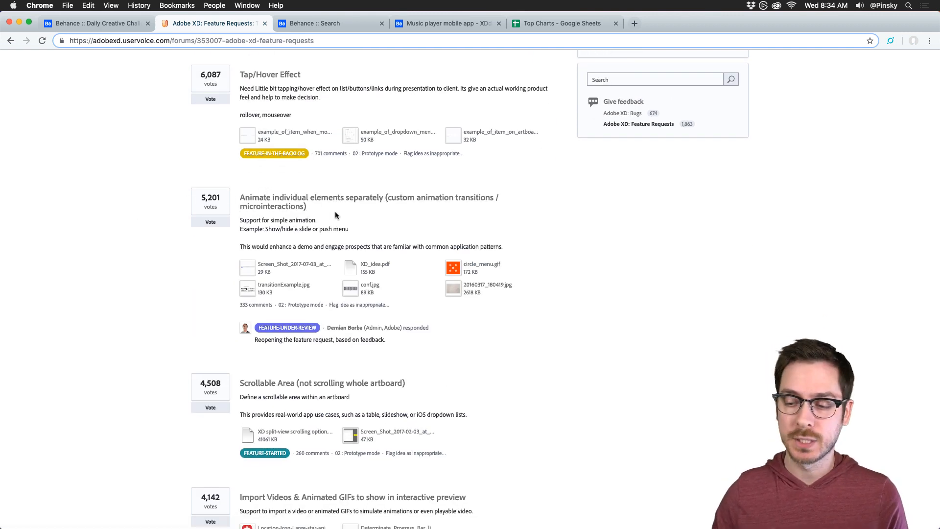
pyautogui.scroll(-3, 335, 214)
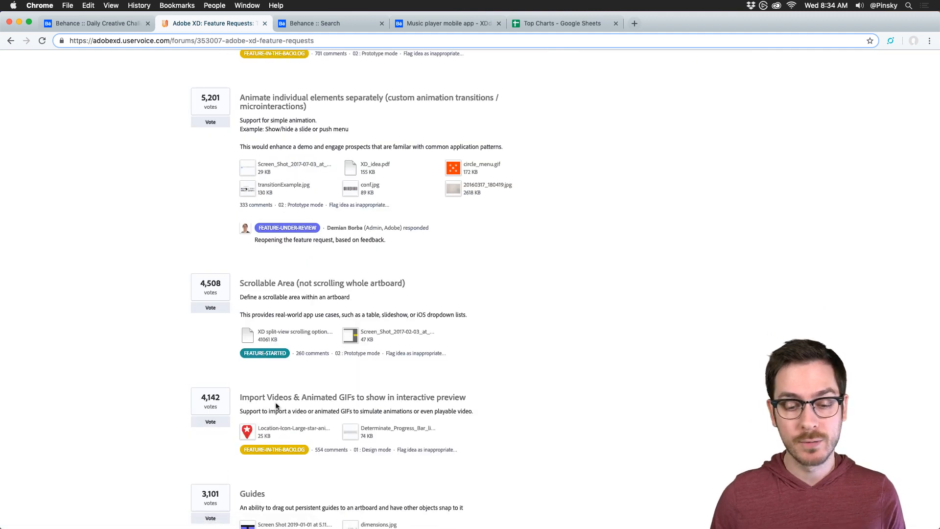
pyautogui.scroll(-5, 245, 412)
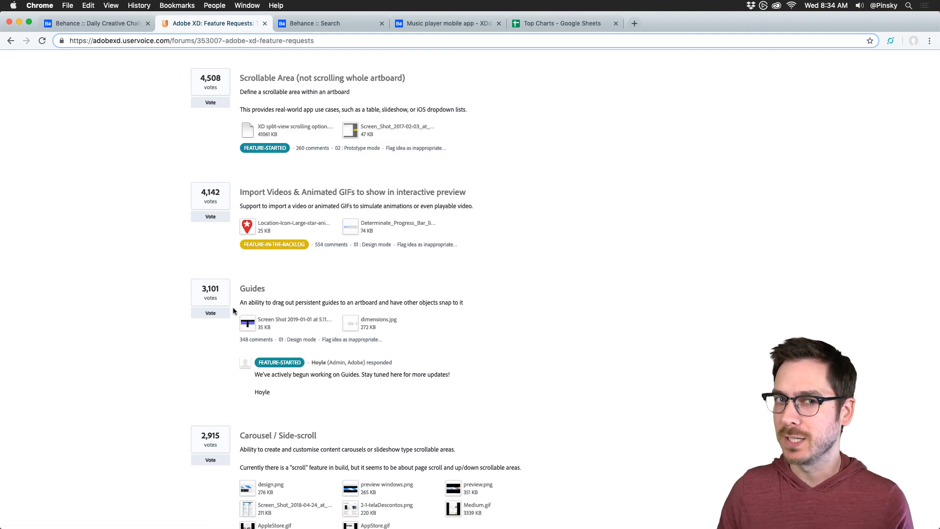
pyautogui.scroll(-1, 256, 252)
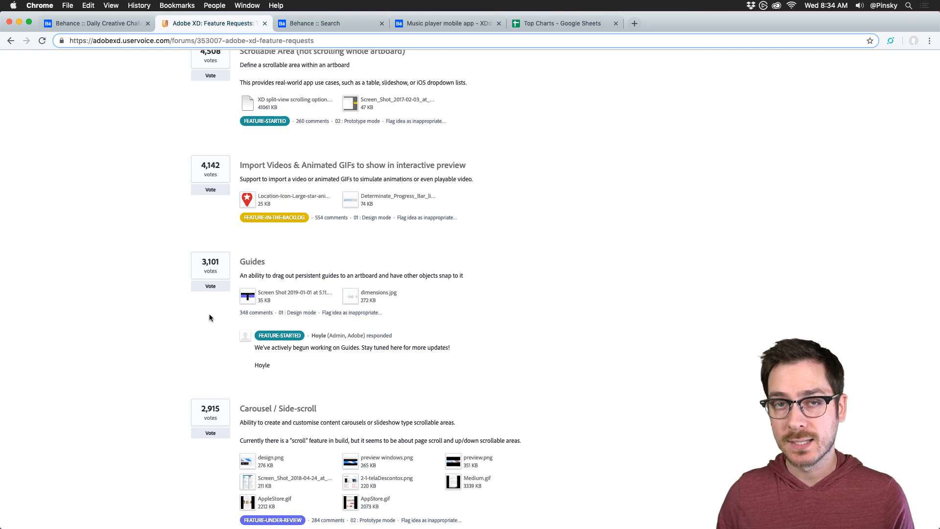
pyautogui.scroll(15, 190, 303)
pyautogui.scroll(-1, 191, 302)
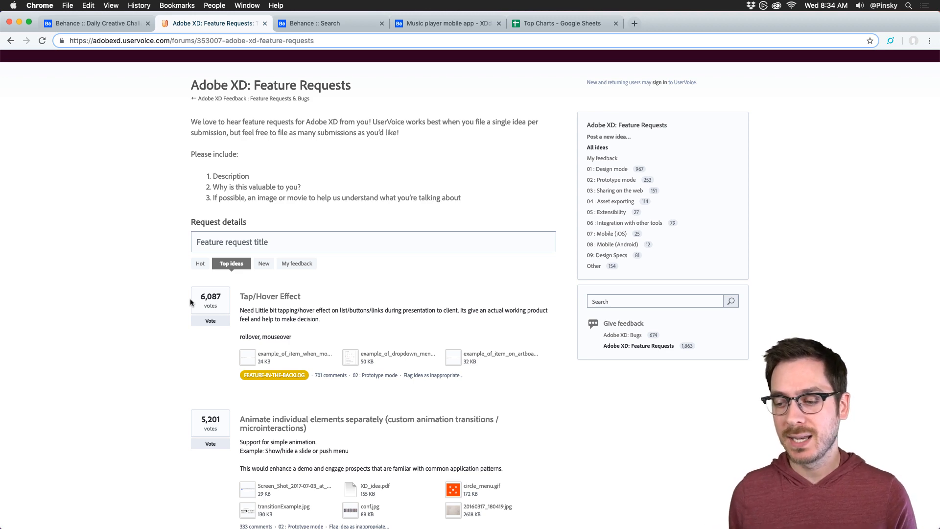
pyautogui.scroll(-20, 191, 301)
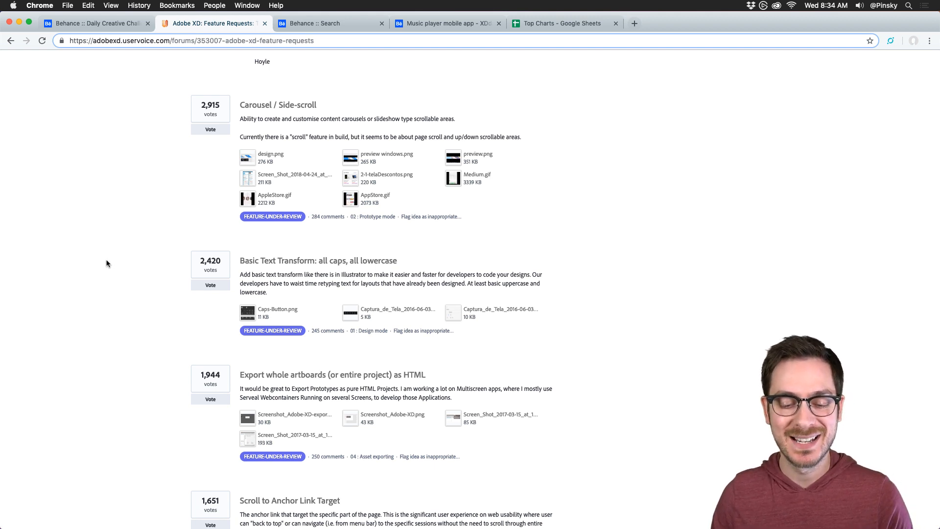
pyautogui.press('Home')
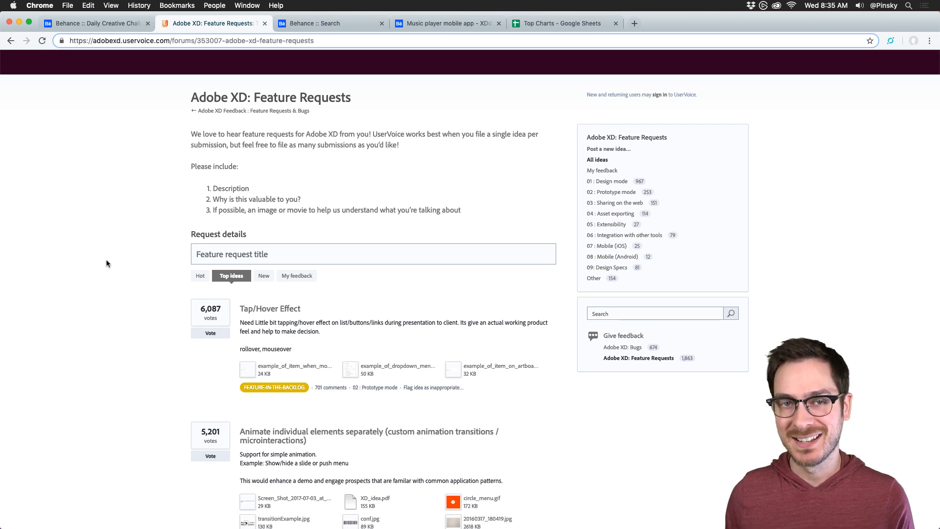
# Show the Behance search results for xddailychallenge and highlight the search keyword
pyautogui.click(343, 22)
pyautogui.scroll(2, 306, 139)
pyautogui.moveTo(396, 123); pyautogui.dragTo(520, 123)
pyautogui.click(626, 127)
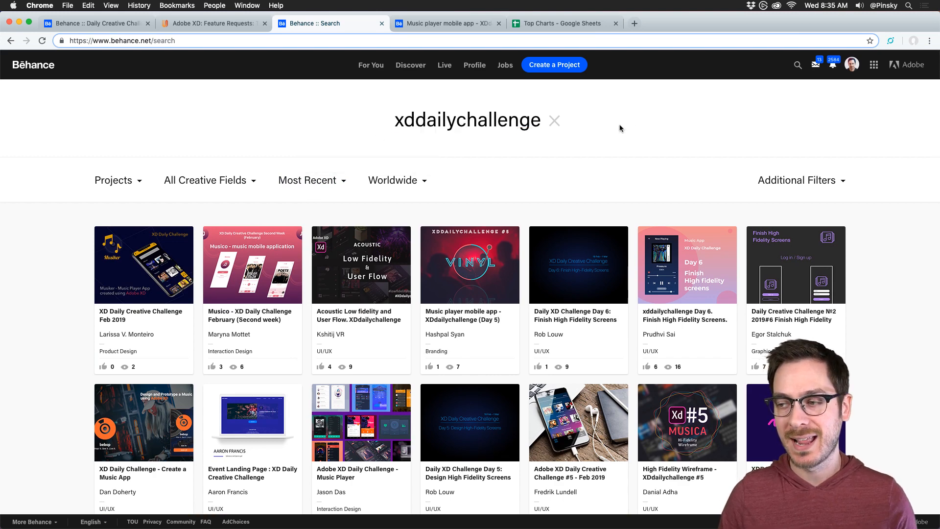
# Open the Music player mobile app project on Behance and review its design system, low-fi screens and user flow
pyautogui.click(461, 25)
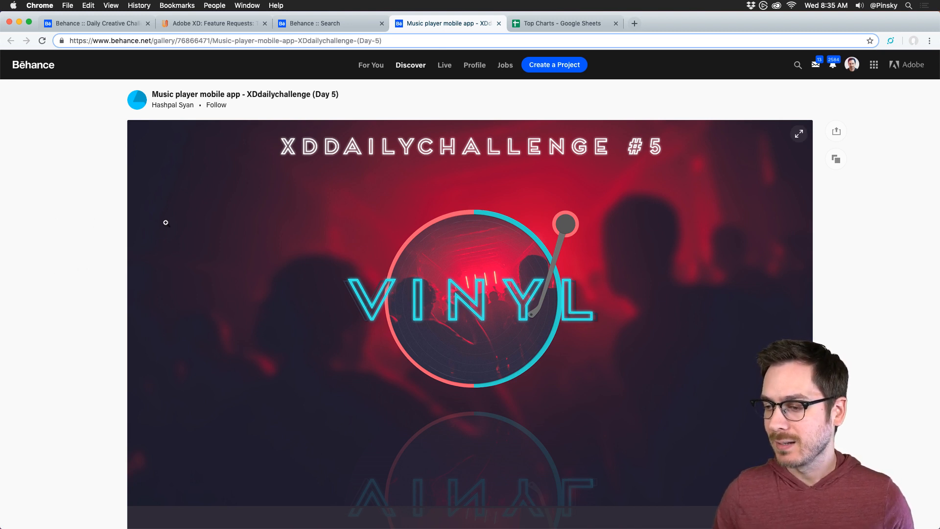
pyautogui.scroll(-5, 169, 223)
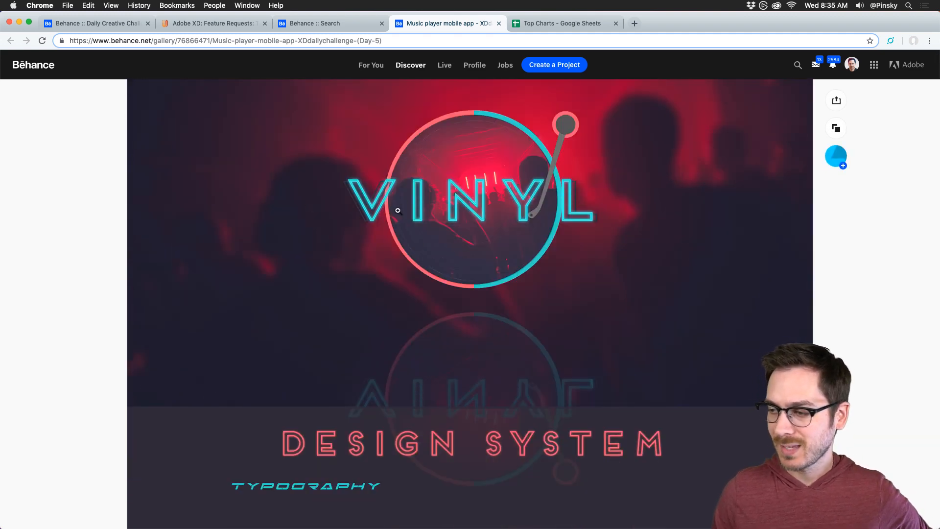
pyautogui.scroll(-10, 140, 216)
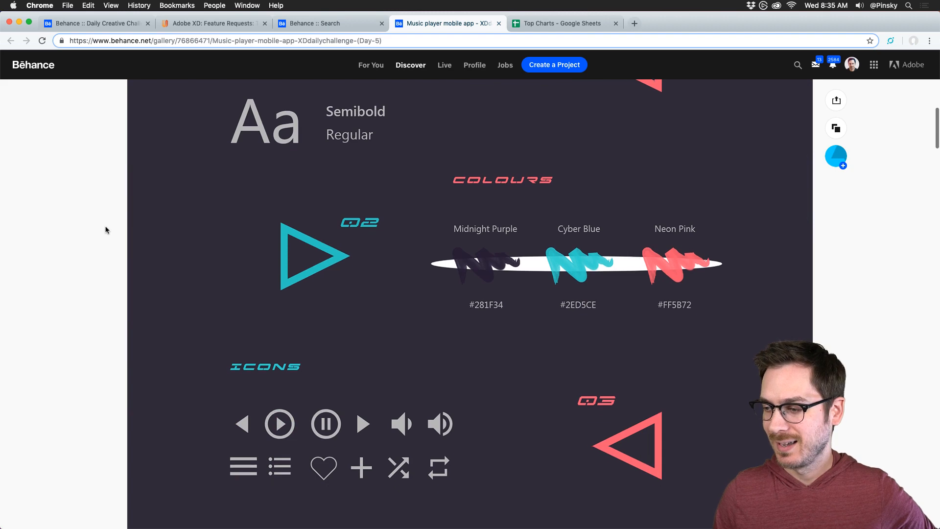
pyautogui.scroll(-15, 430, 266)
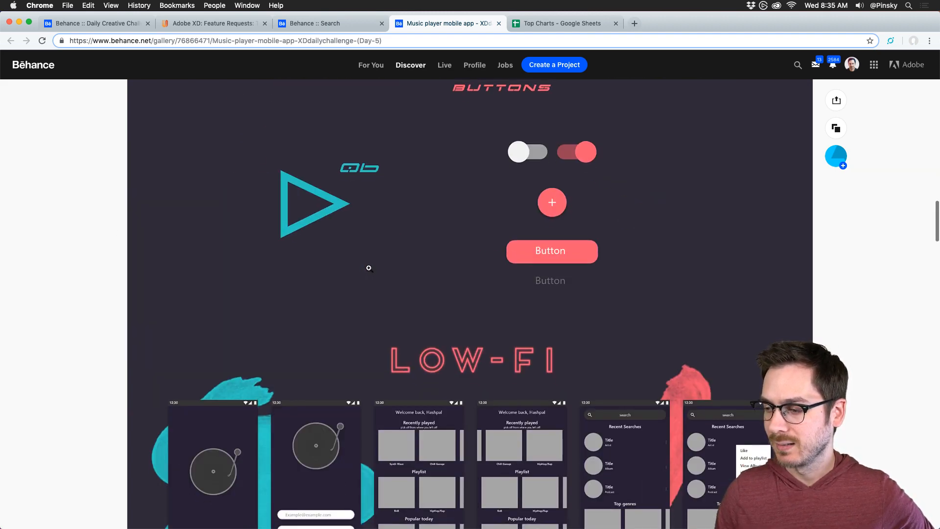
pyautogui.scroll(-10, 369, 268)
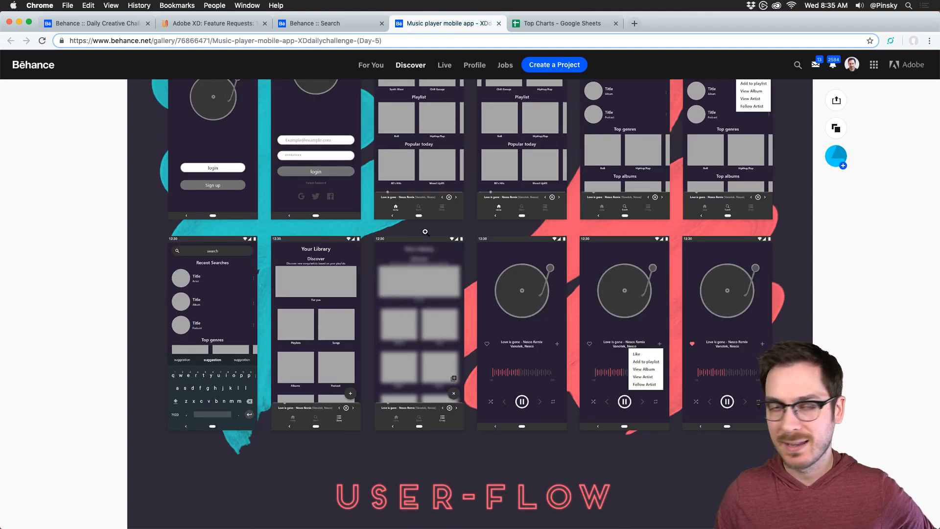
pyautogui.scroll(-8, 425, 232)
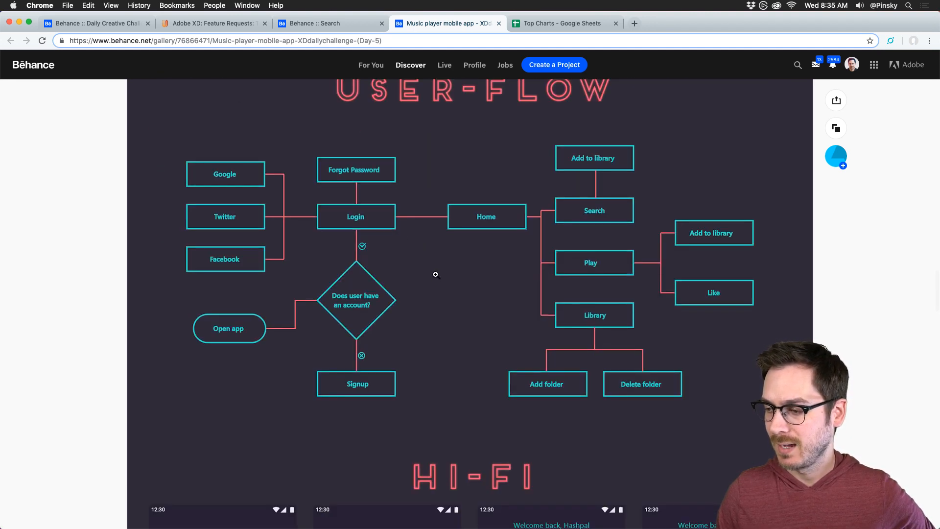
pyautogui.scroll(-1, 411, 272)
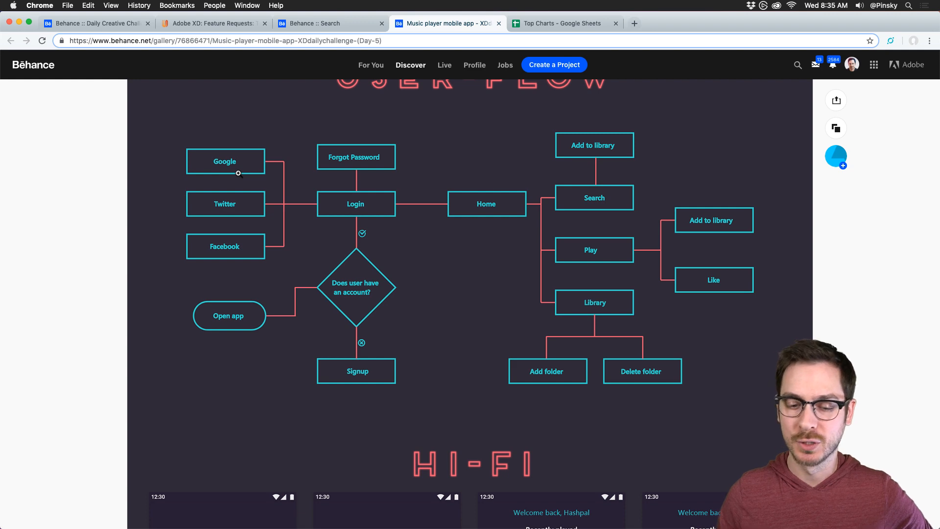
# Look through the project's hi-fi screens down to the Low-Fi Interactive prototype
pyautogui.scroll(-5, 240, 175)
pyautogui.scroll(-3, 248, 184)
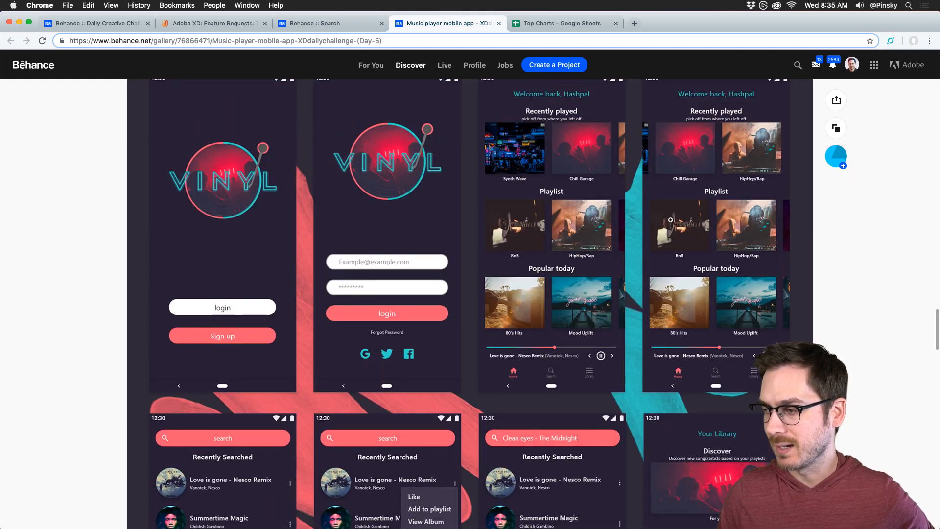
pyautogui.scroll(-4, 671, 221)
pyautogui.scroll(-5, 692, 325)
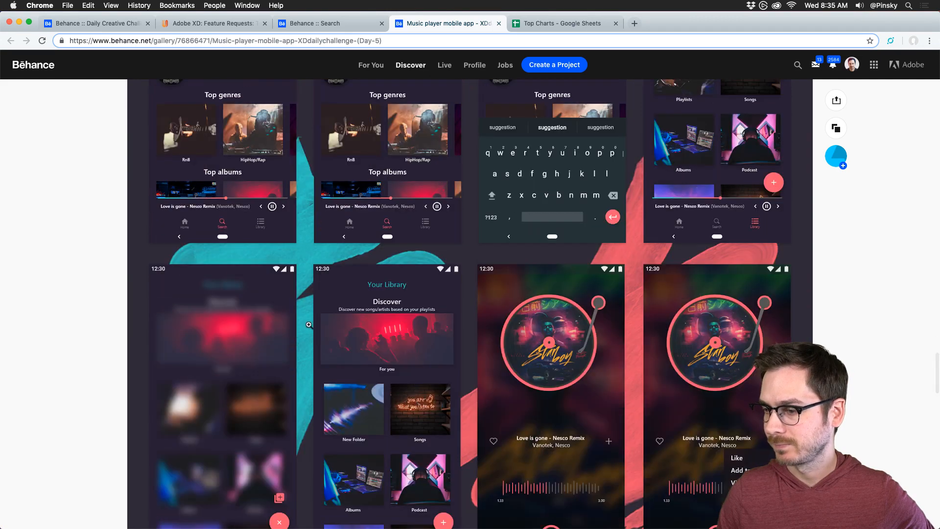
pyautogui.scroll(-3, 614, 311)
pyautogui.scroll(-4, 578, 289)
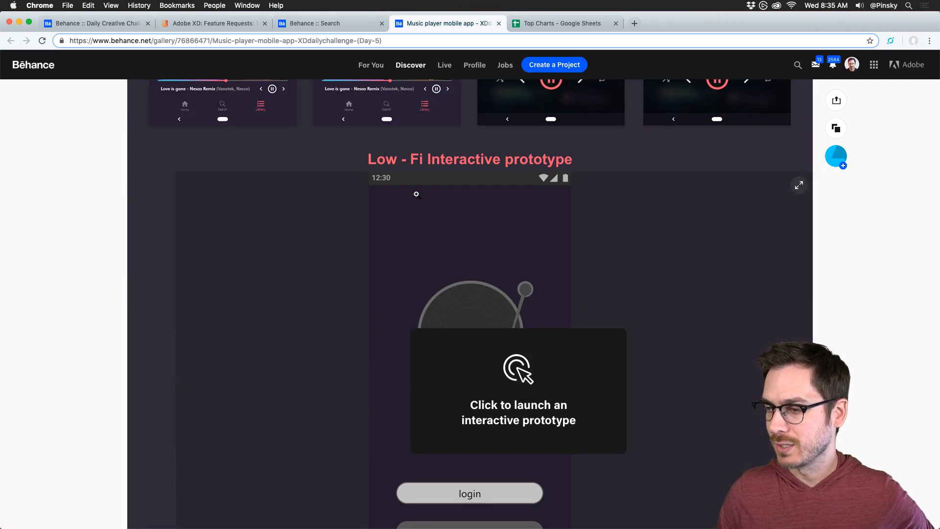
# Launch the low-fi interactive prototype and go through its login screens to the home screen
pyautogui.scroll(-2, 504, 399)
pyautogui.click(537, 341)
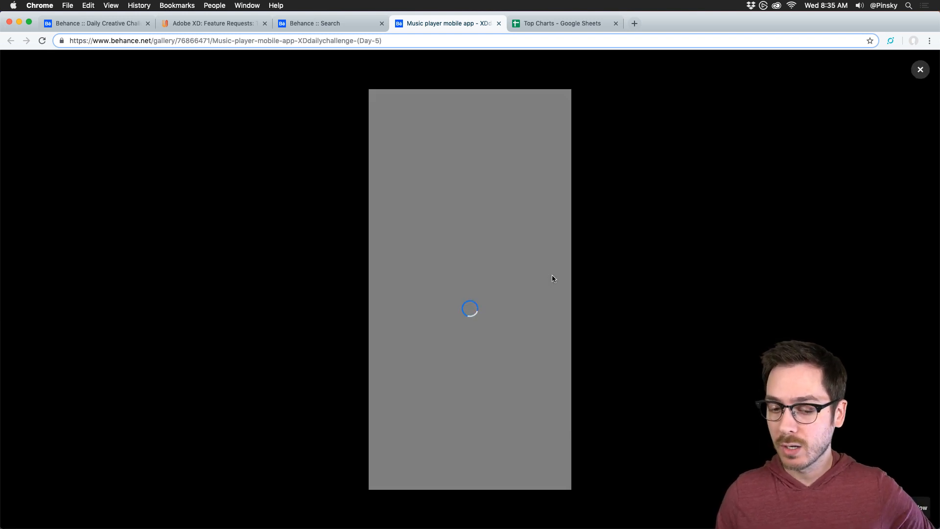
pyautogui.click(506, 393)
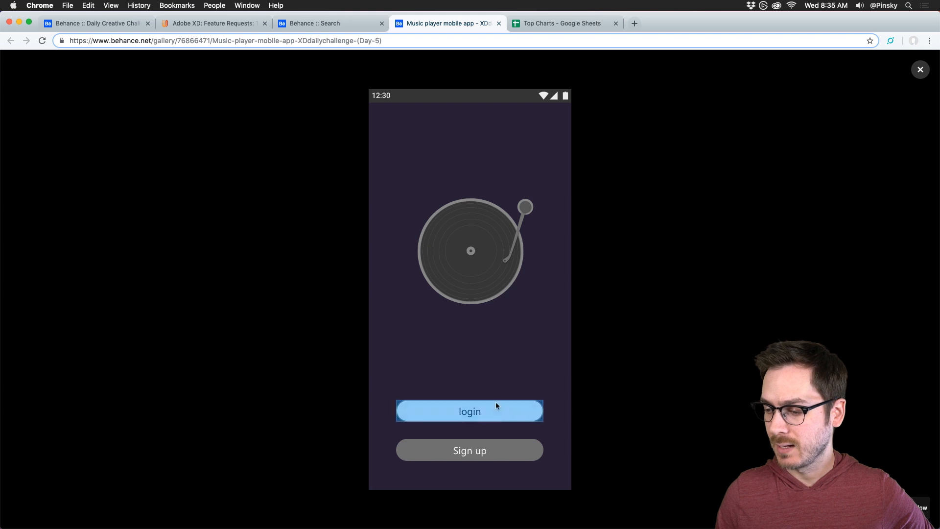
pyautogui.click(479, 414)
pyautogui.click(487, 426)
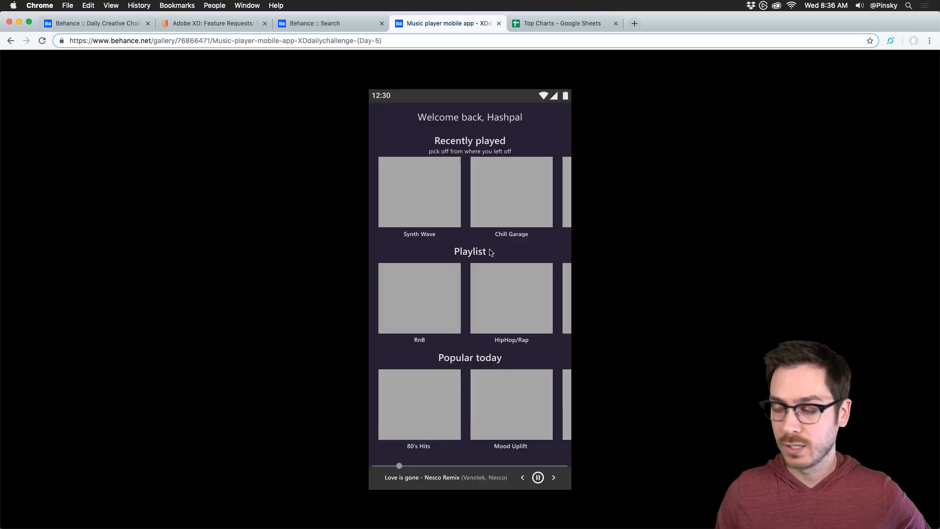
# Try out the horizontal scrolling of the Recently played row on the prototype's home screen
pyautogui.click(474, 244)
pyautogui.hscroll(3, 478, 205)
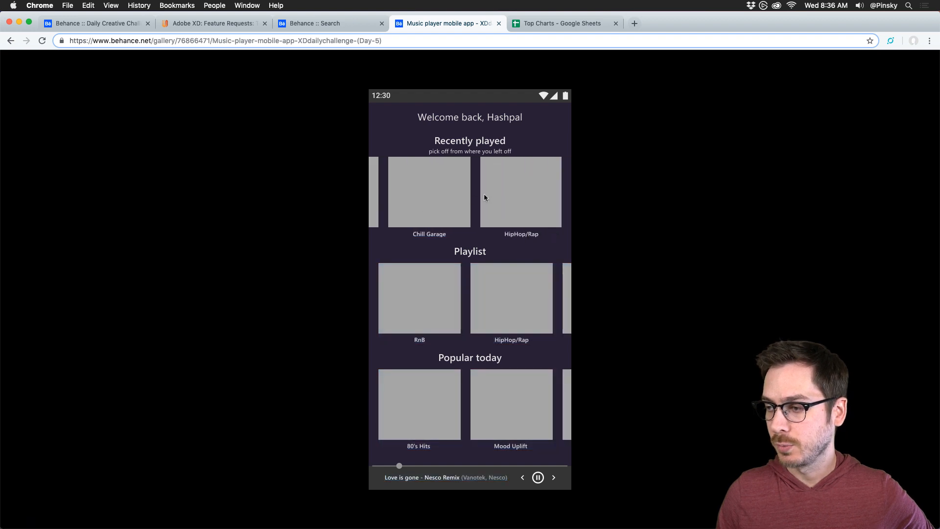
pyautogui.hscroll(-3, 493, 193)
pyautogui.hscroll(2, 509, 192)
pyautogui.hscroll(2, 510, 192)
pyautogui.hscroll(-2, 495, 189)
pyautogui.hscroll(2, 490, 186)
pyautogui.hscroll(-1, 470, 196)
pyautogui.moveTo(462, 194); pyautogui.dragTo(420, 205)
pyautogui.click(518, 289)
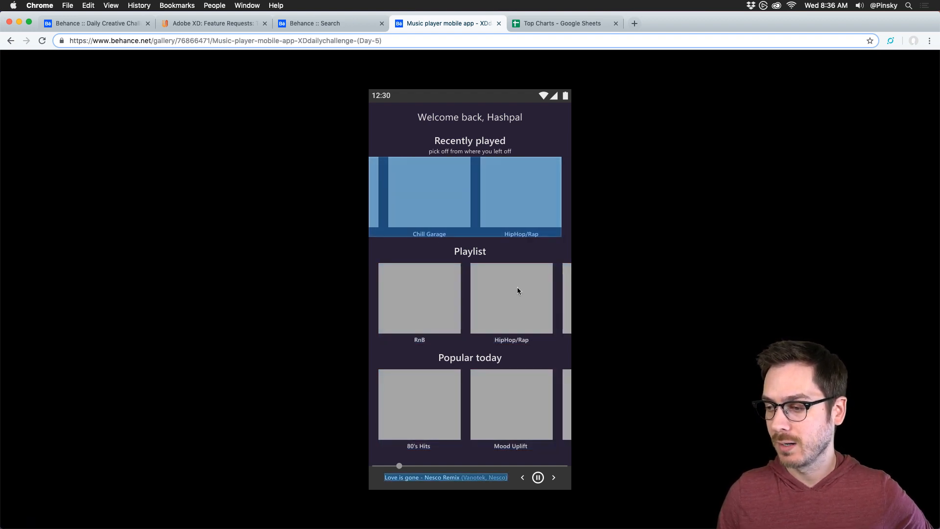
pyautogui.moveTo(517, 193); pyautogui.dragTo(527, 239)
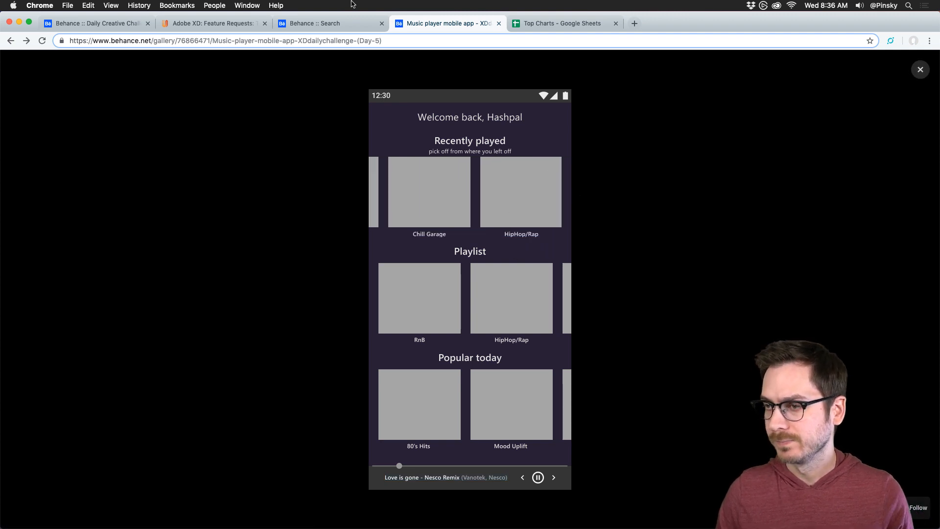
# Close the music player project and review the challenge cards through Advanced Prototyping on the Daily Creative Challenge page
pyautogui.click(499, 23)
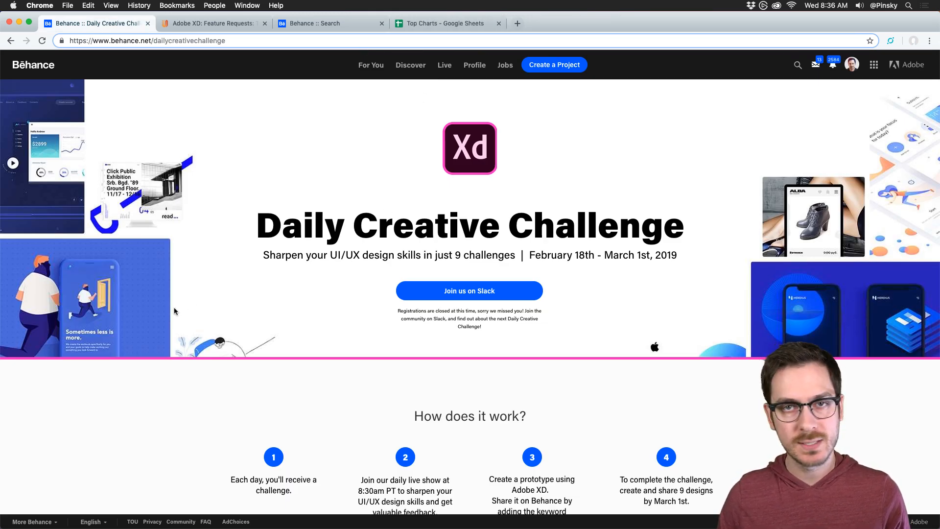
pyautogui.scroll(-20, 173, 314)
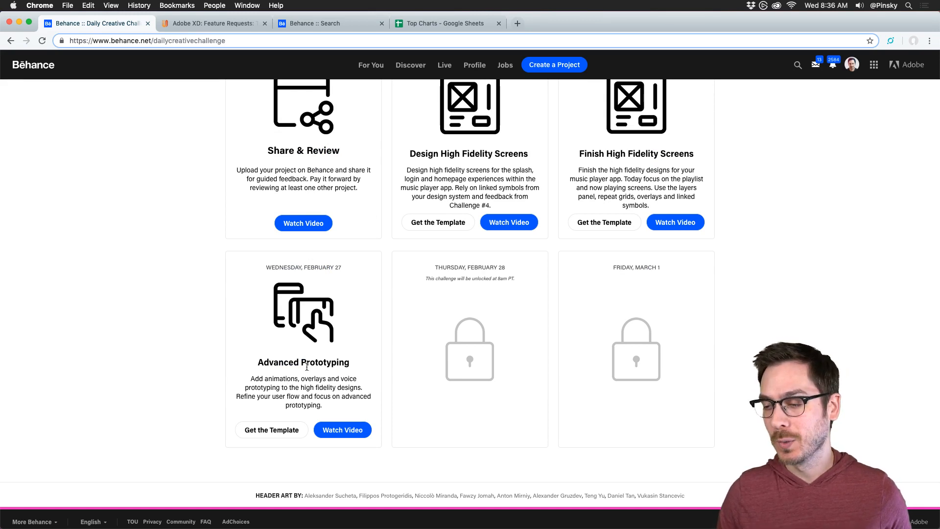
pyautogui.scroll(2, 430, 313)
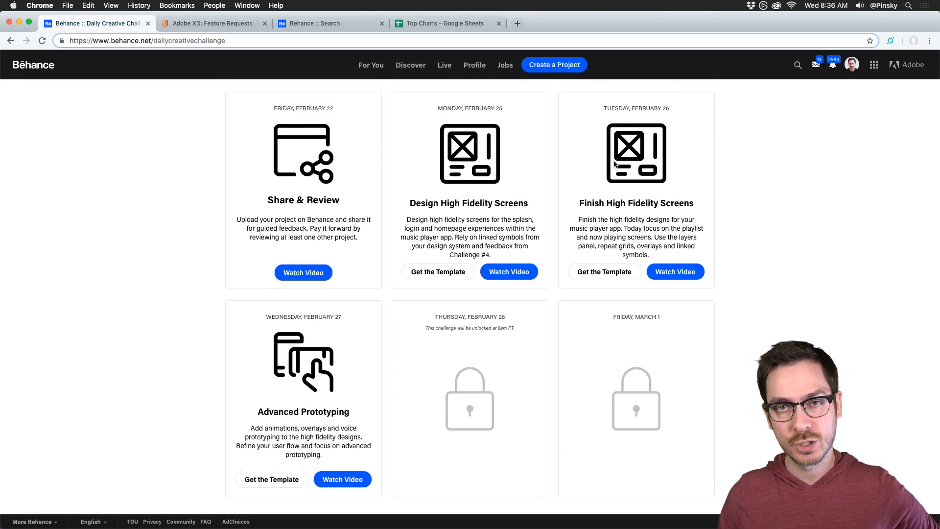
pyautogui.scroll(-2, 457, 257)
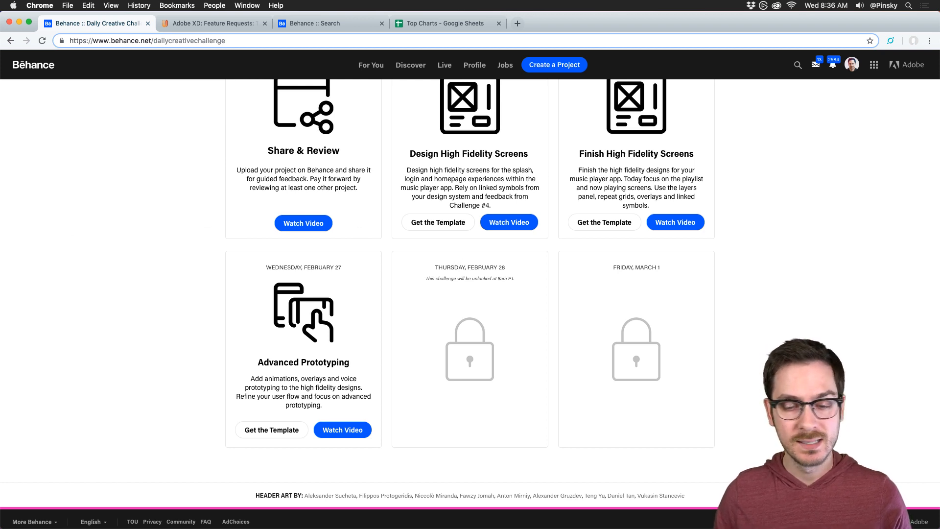
# Switch to the Week2_Advanced-Prototyping file in Adobe XD and select the Splash artboard in Prototype mode
pyautogui.press('super+Tab')
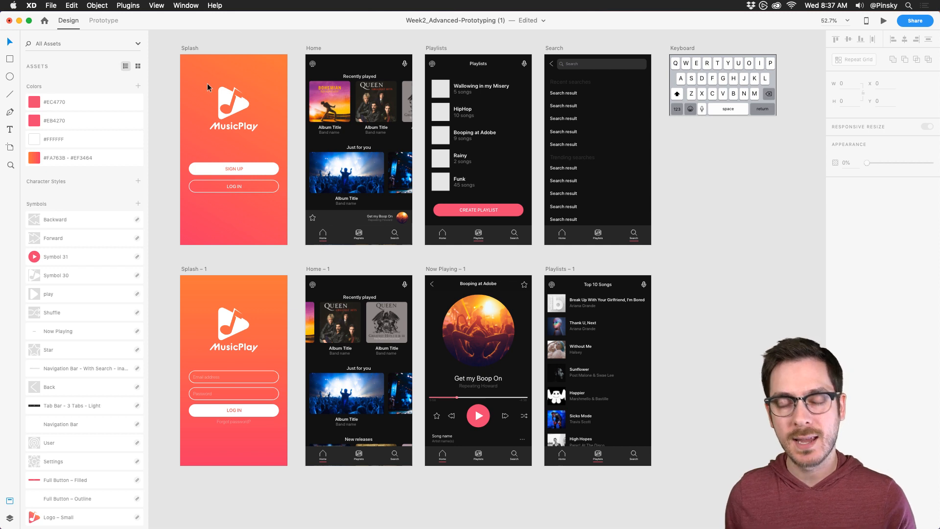
pyautogui.click(102, 22)
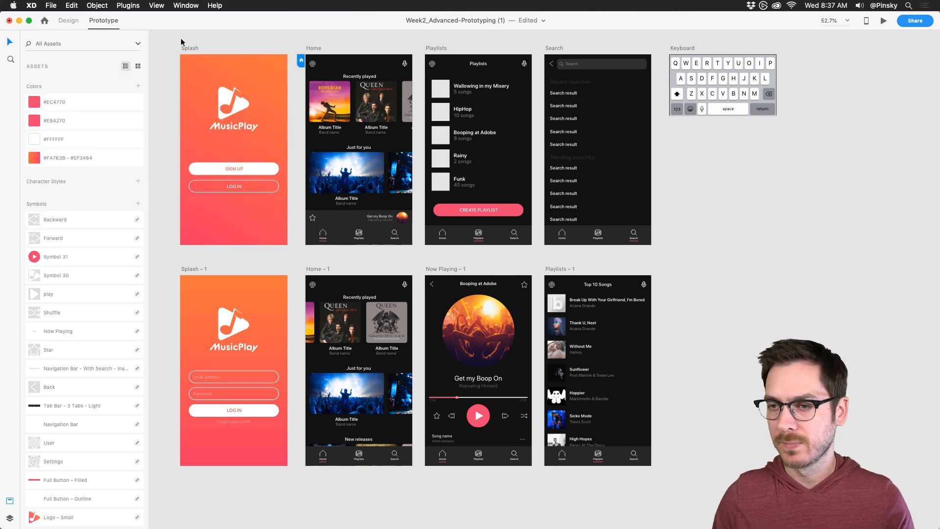
pyautogui.click(188, 49)
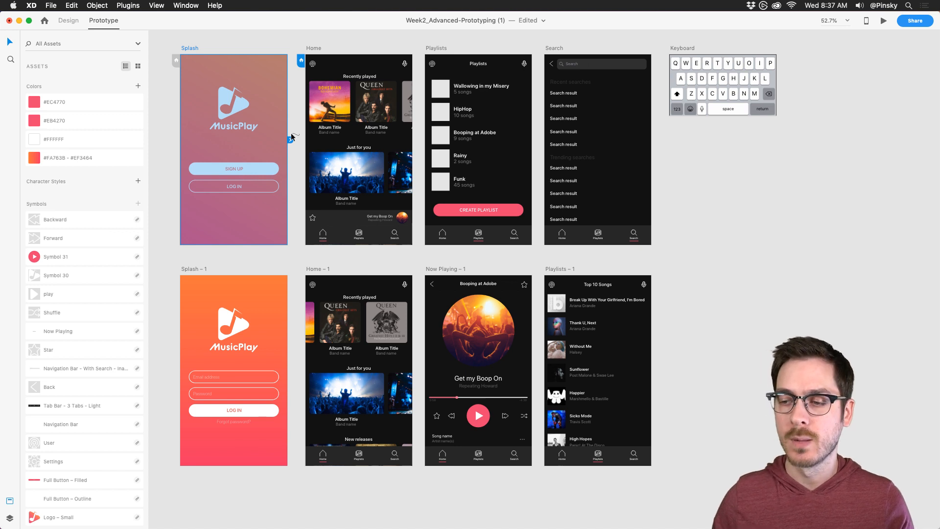
# Select the LOG IN button on the Splash artboard and show its layer in the artboard's layer list
pyautogui.click(247, 187)
pyautogui.click(246, 200)
pyautogui.click(243, 189)
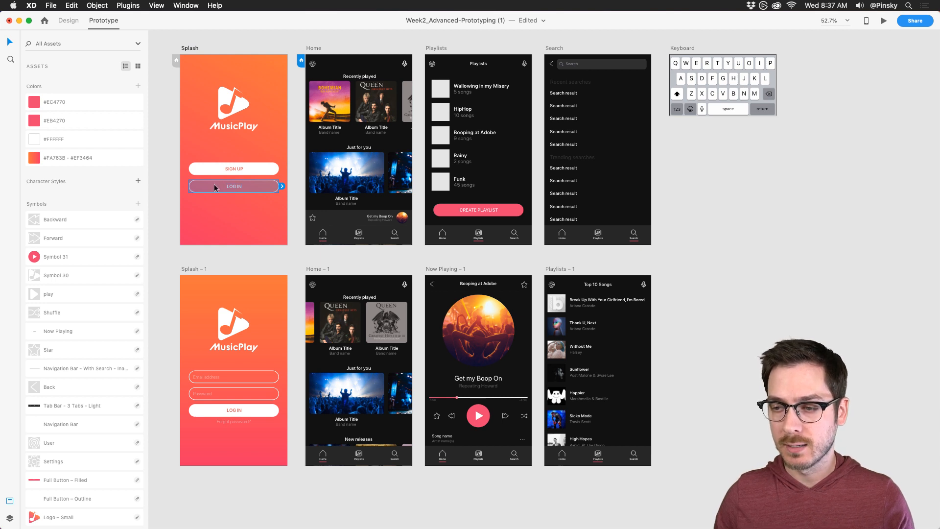
pyautogui.press('super+y')
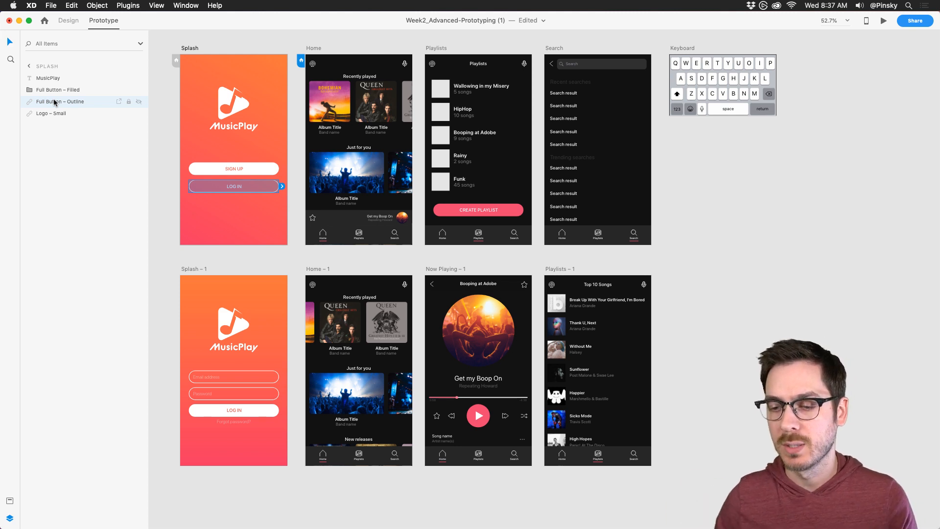
# Wire the Splash artboard's LOG IN button to the Splash – 1 artboard with a Tap trigger
pyautogui.scroll(5, 152, 127)
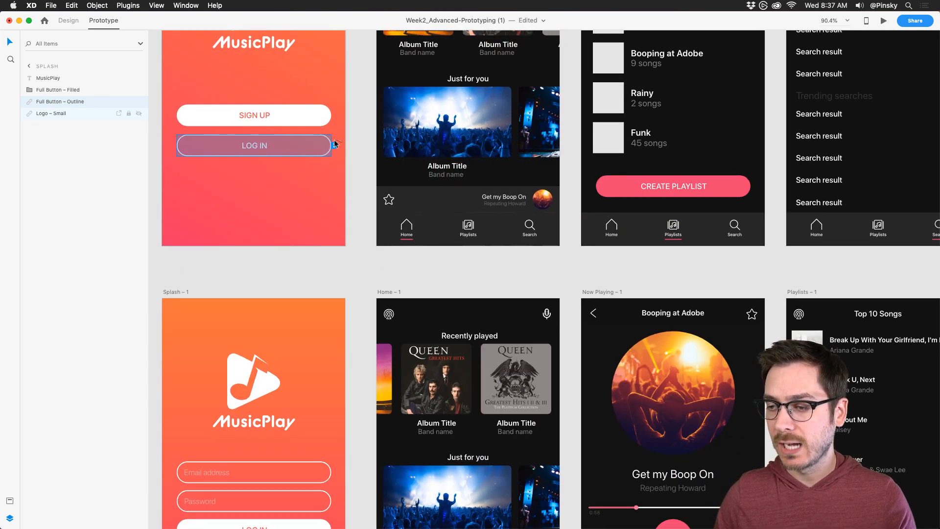
pyautogui.moveTo(335, 145); pyautogui.dragTo(353, 394)
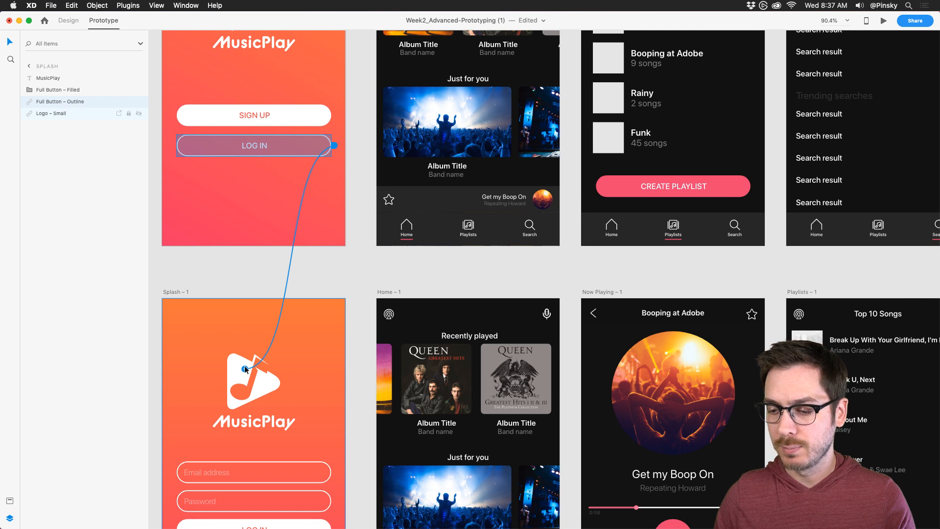
pyautogui.moveTo(246, 369); pyautogui.dragTo(246, 369)
pyautogui.click(183, 247)
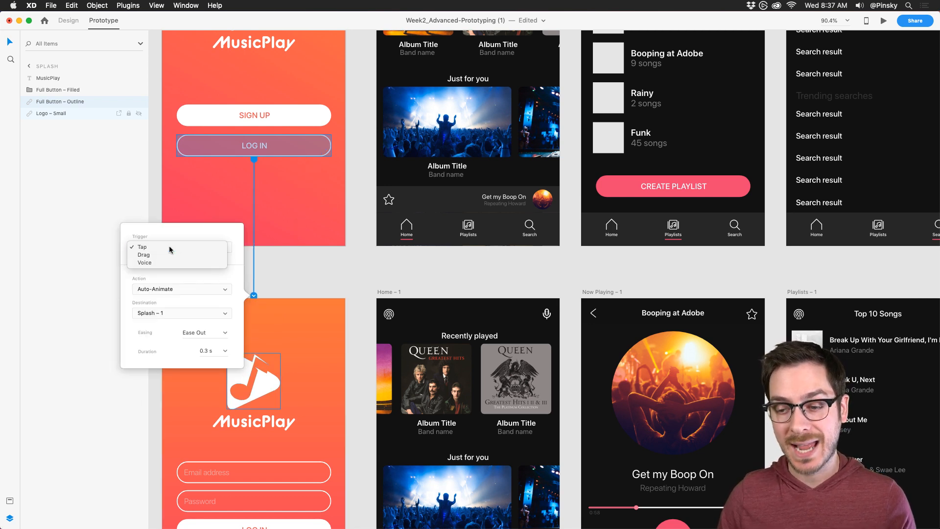
pyautogui.click(170, 248)
# Set the LOG IN interaction's action to Transition with a Slide Left animation
pyautogui.click(165, 288)
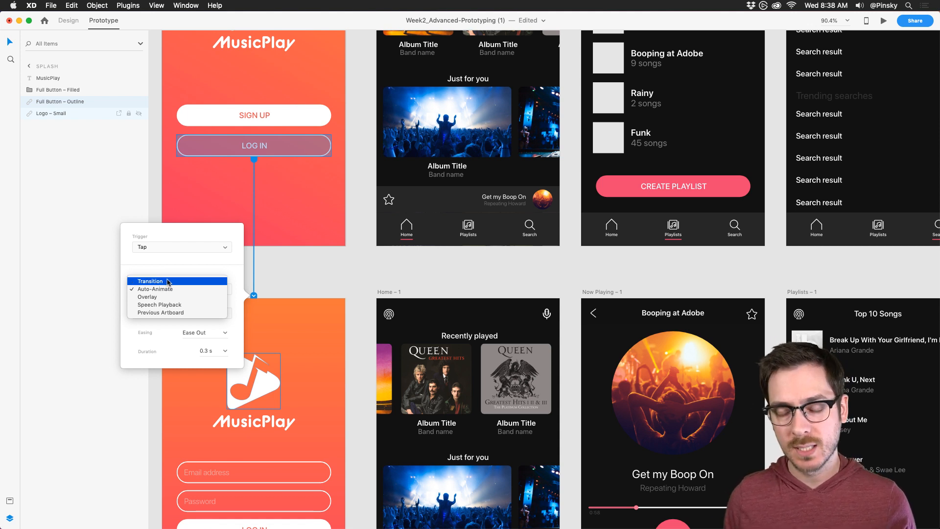
pyautogui.click(168, 282)
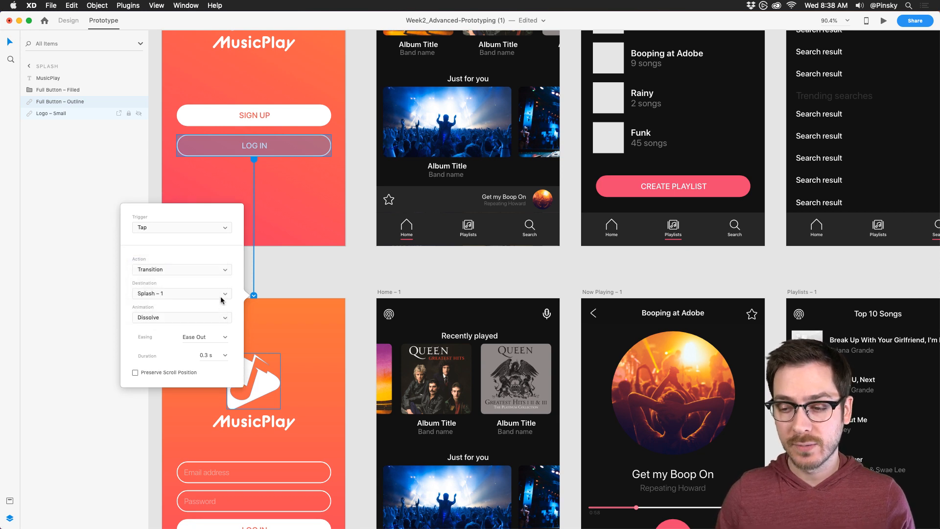
pyautogui.click(223, 319)
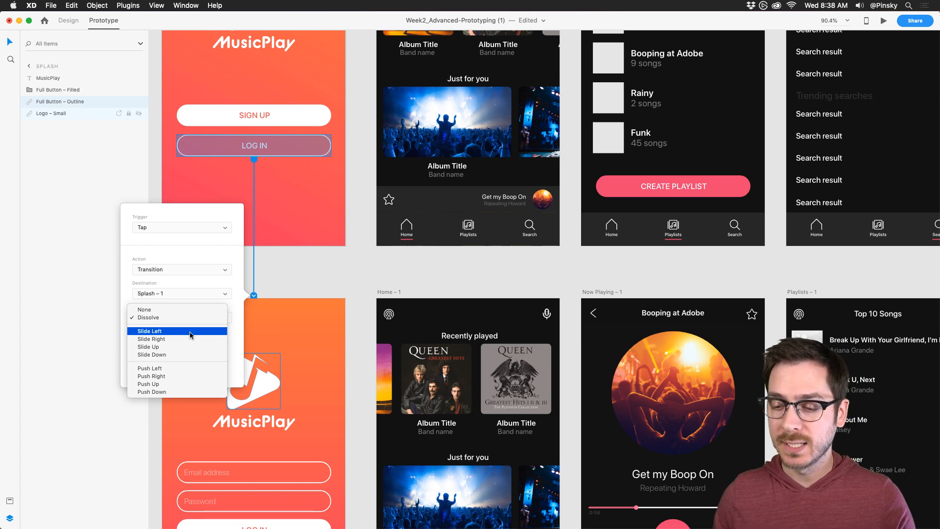
pyautogui.click(184, 332)
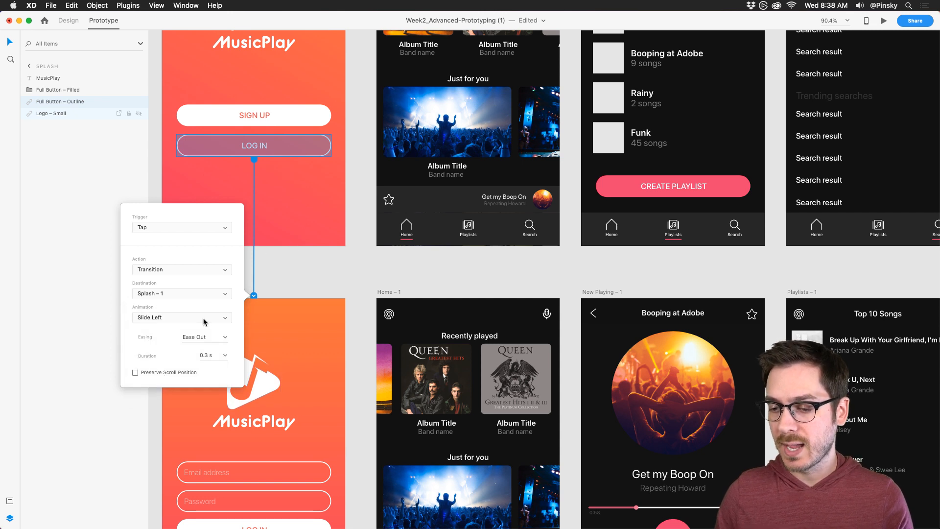
# Set the LOG IN transition's easing to Ease In-Out and duration to 0.4 s, and select the Splash artboard
pyautogui.click(224, 337)
pyautogui.click(202, 375)
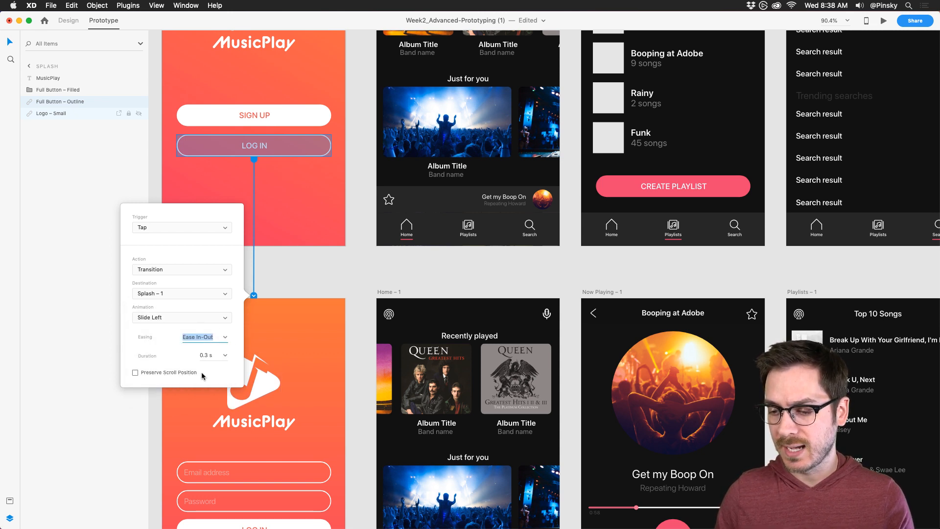
pyautogui.click(224, 355)
pyautogui.click(205, 376)
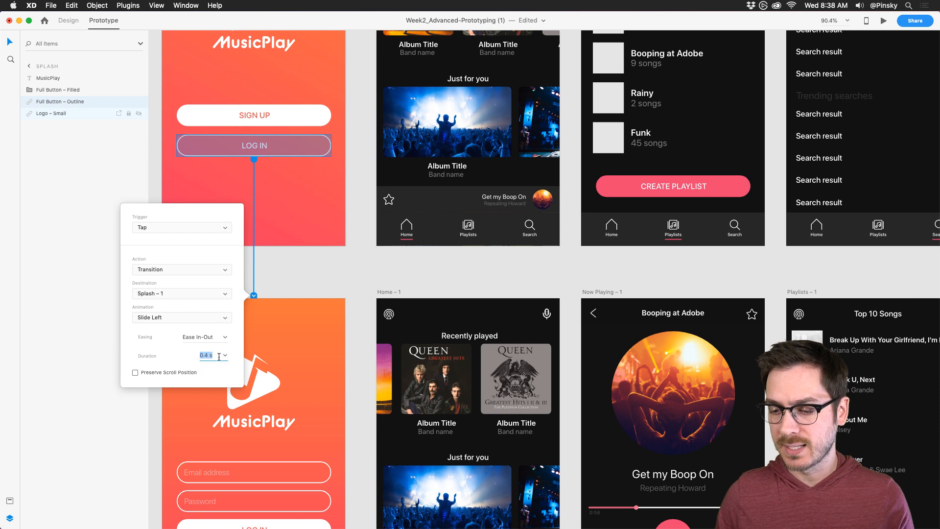
pyautogui.click(286, 199)
pyautogui.scroll(5, 269, 142)
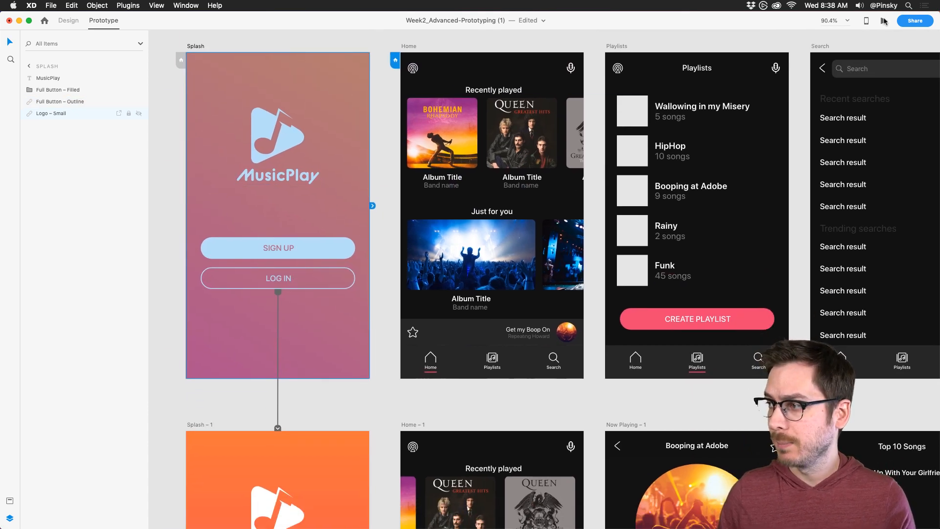
# Preview the prototype from the Splash artboard and test the LOG IN button's transition
pyautogui.click(884, 21)
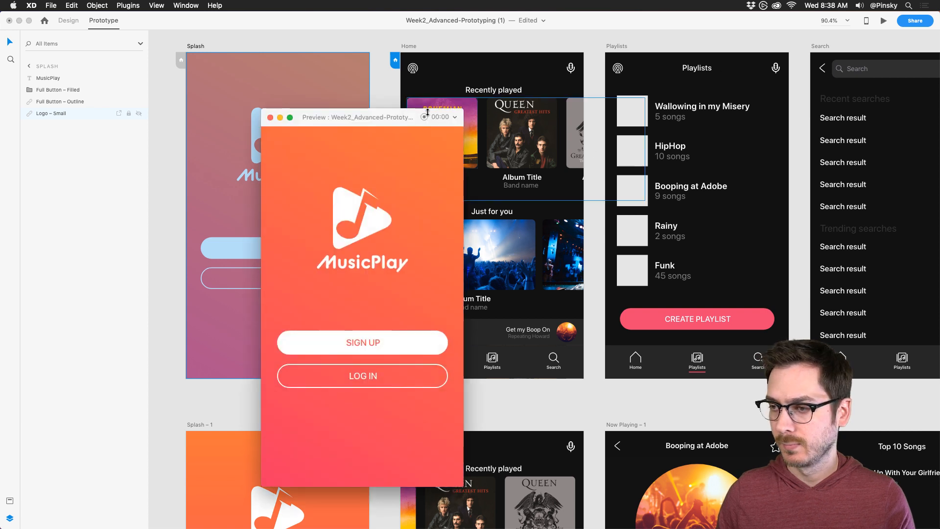
pyautogui.moveTo(343, 118); pyautogui.dragTo(307, 63)
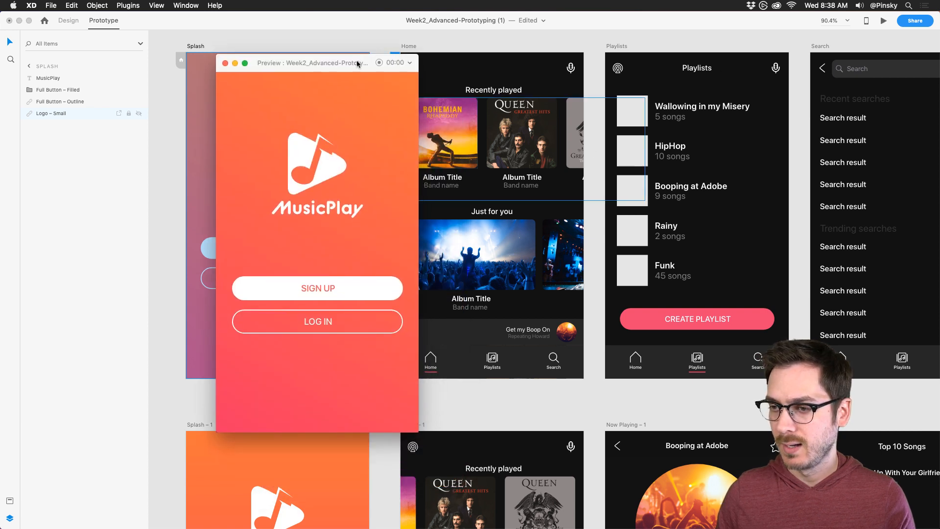
pyautogui.click(332, 323)
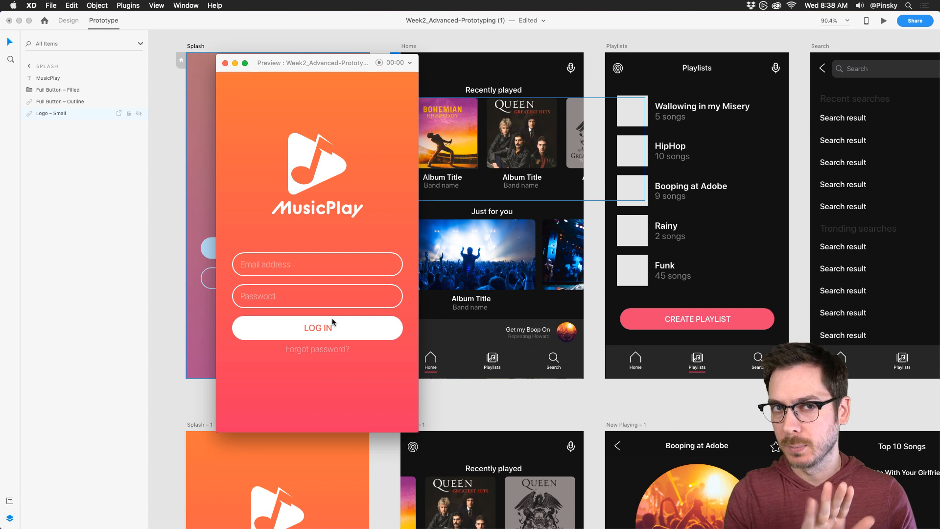
pyautogui.press('super+w')
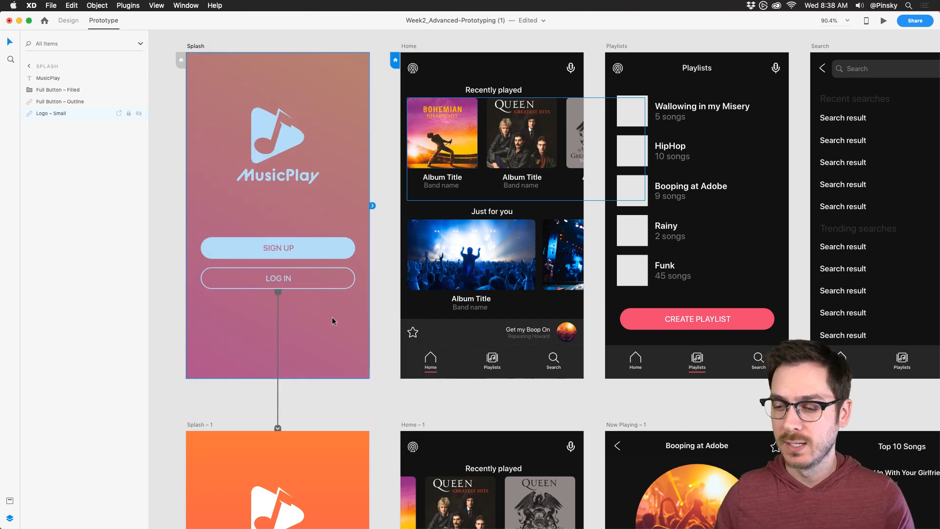
# Change the Splash LOG IN transition's animation to Push Left
pyautogui.click(278, 427)
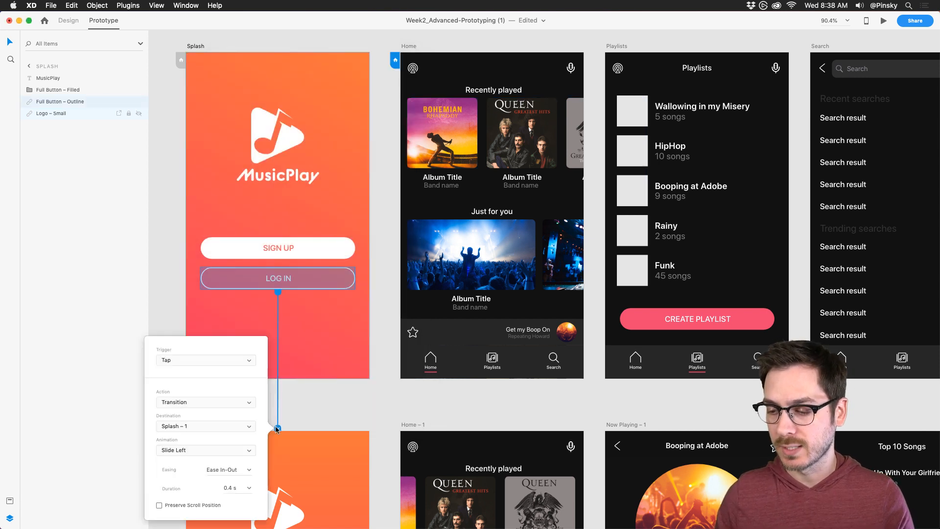
pyautogui.click(248, 451)
pyautogui.click(190, 488)
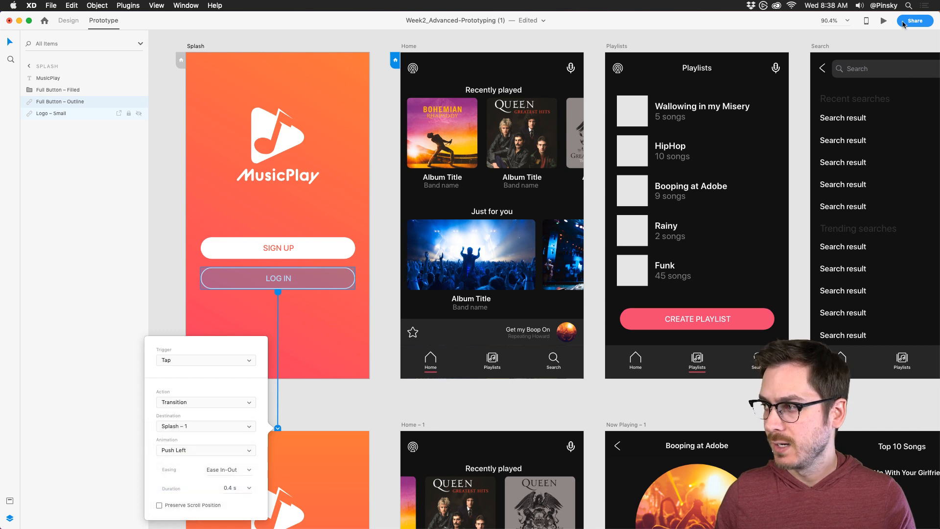
# Preview the Splash artboard's LOG IN transition with its Push Left animation
pyautogui.click(884, 22)
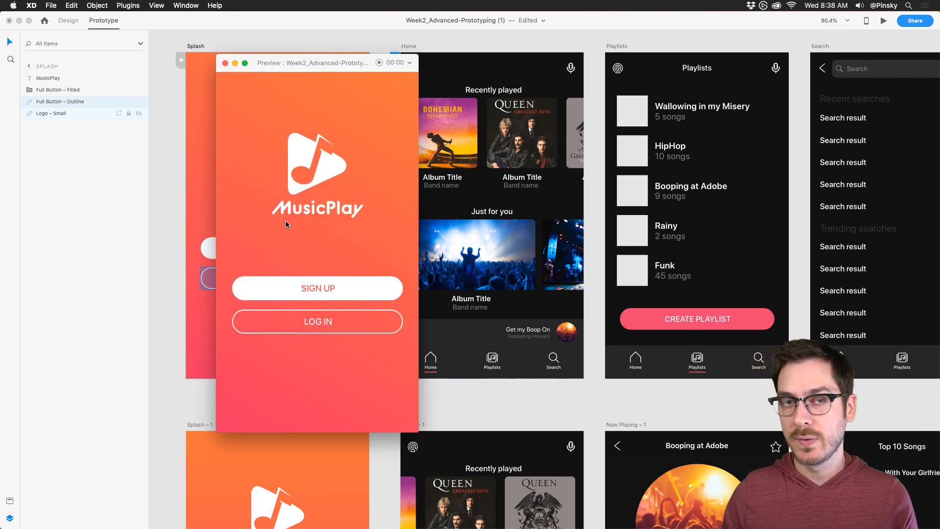
pyautogui.click(343, 321)
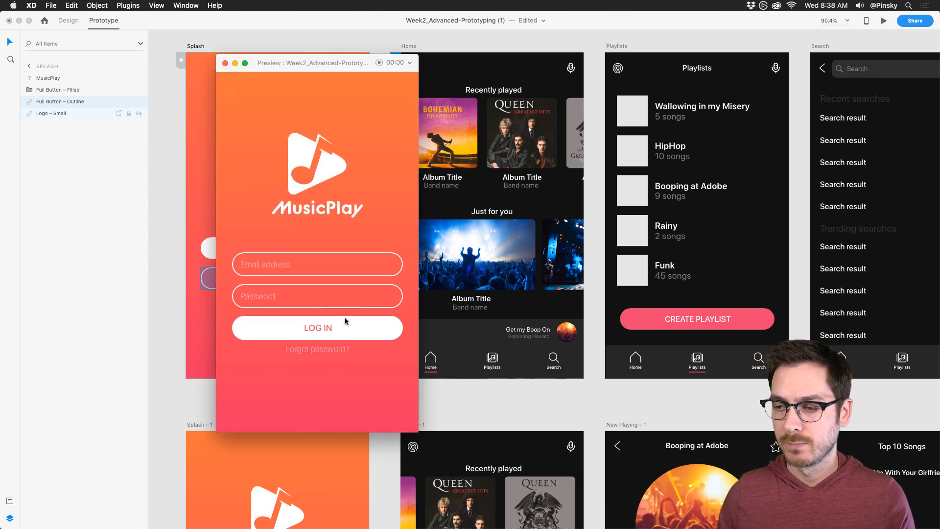
pyautogui.press('super+w')
# Try shifting the Recently played album group left on the Home artboard, and undo the move
pyautogui.moveTo(391, 242); pyautogui.dragTo(363, 249)
pyautogui.scroll(-3, 363, 248)
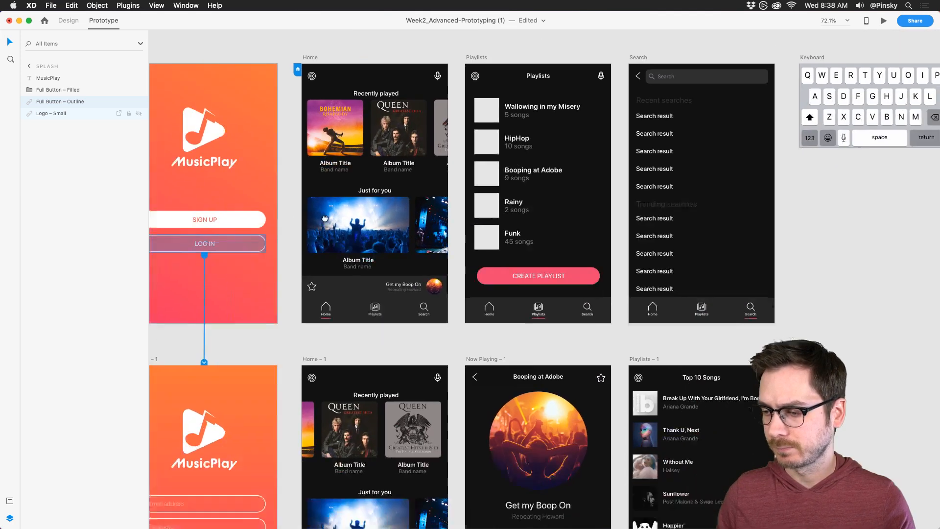
pyautogui.click(267, 140)
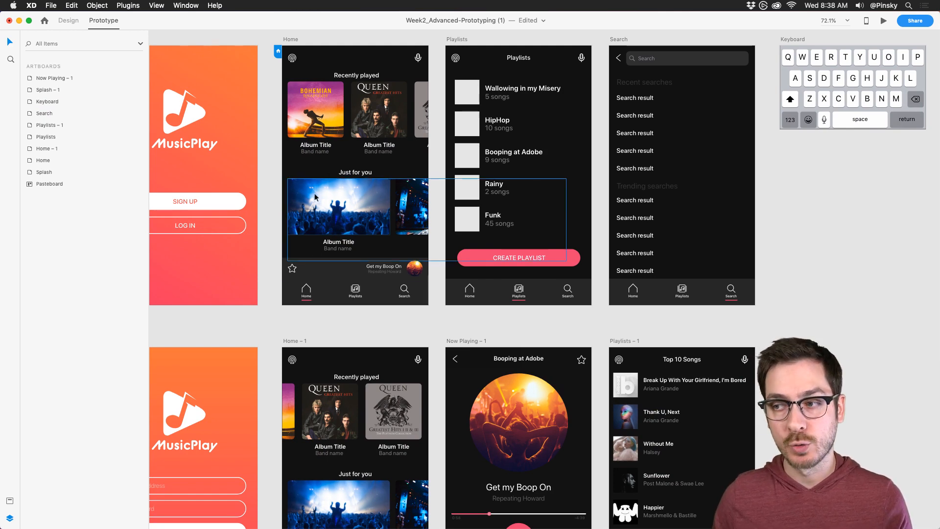
pyautogui.click(380, 100)
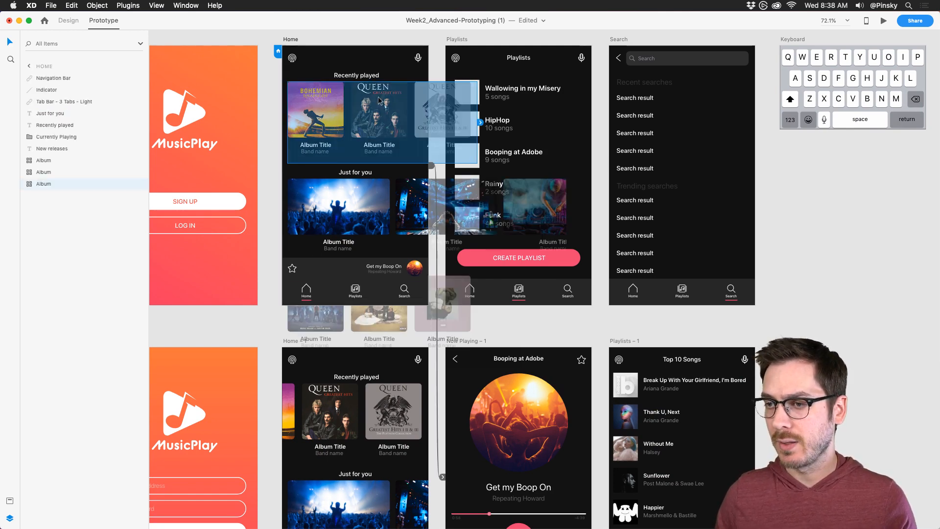
pyautogui.scroll(5, 380, 100)
pyautogui.hscroll(4, 336, 210)
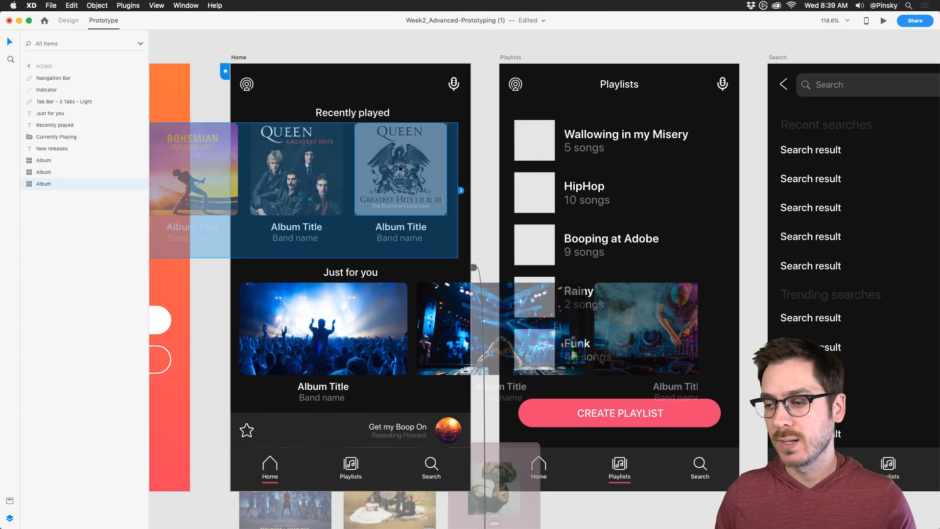
pyautogui.press('super+z')
# Delete the Home – 1 artboard
pyautogui.scroll(-3, 354, 380)
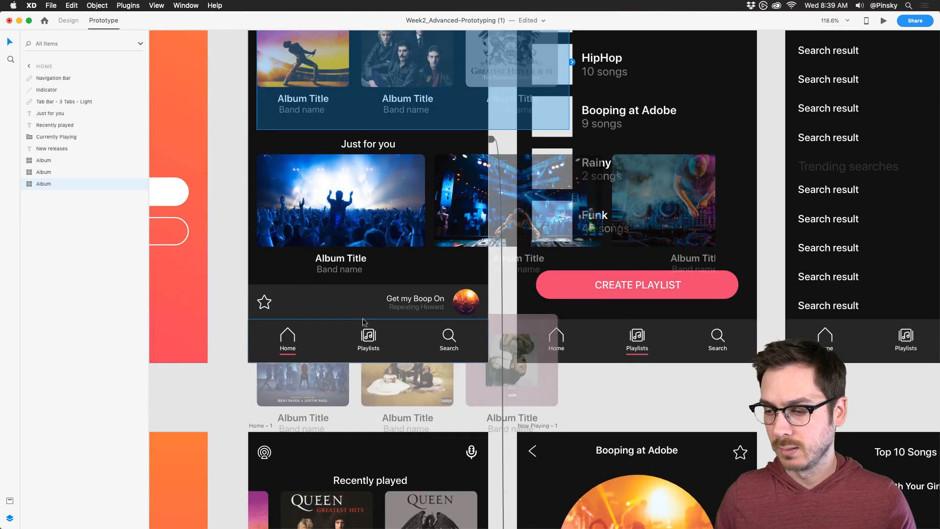
pyautogui.scroll(-5, 365, 321)
pyautogui.scroll(-1, 374, 322)
pyautogui.click(331, 255)
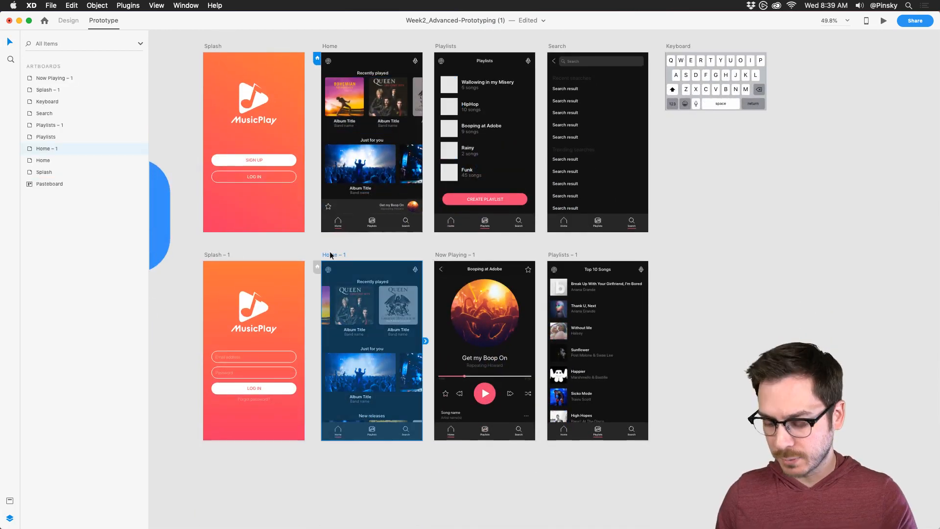
pyautogui.press('Delete')
# Duplicate the Home artboard into the empty slot directly below it, beside Splash – 1
pyautogui.scroll(1, 336, 245)
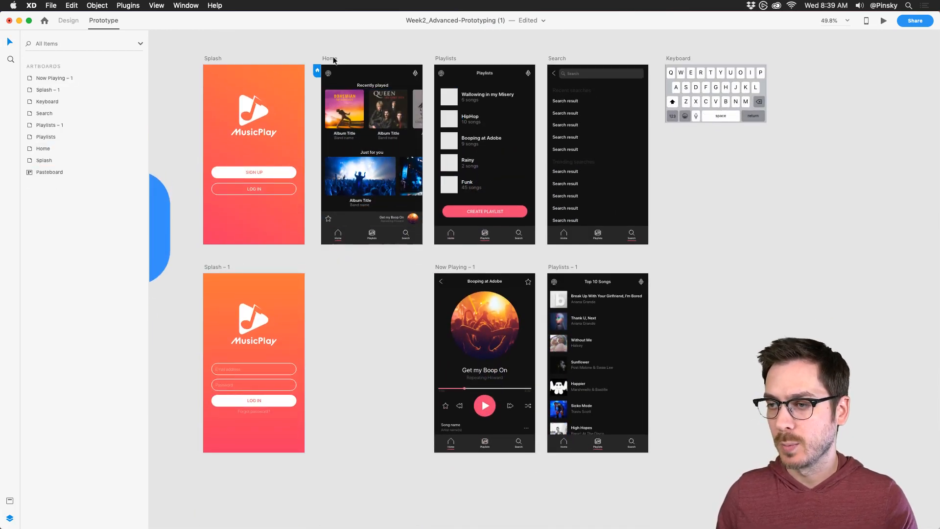
pyautogui.moveTo(332, 58); pyautogui.dragTo(339, 265)
pyautogui.scroll(4, 396, 139)
pyautogui.scroll(2, 392, 162)
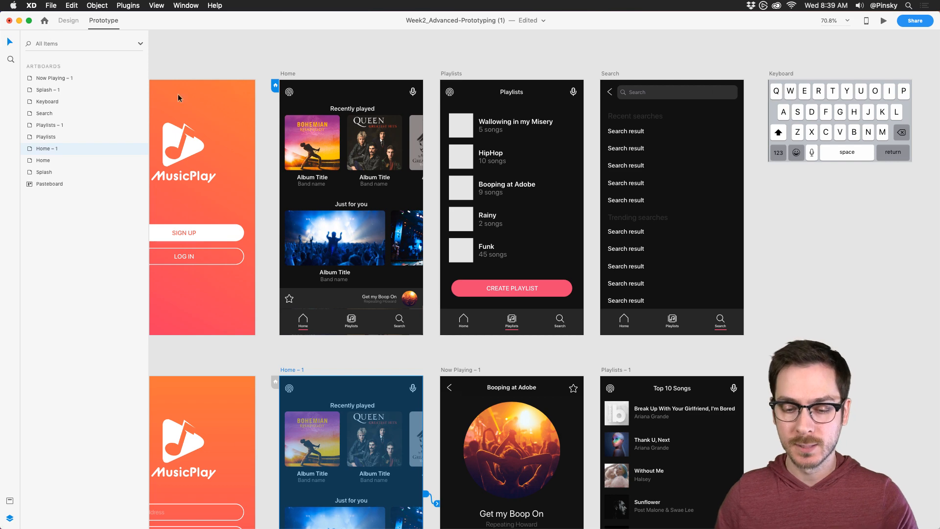
# Shift the Recently played album group left on the Home – 1 artboard until the third album is fully inside the artboard
pyautogui.scroll(3, 427, 177)
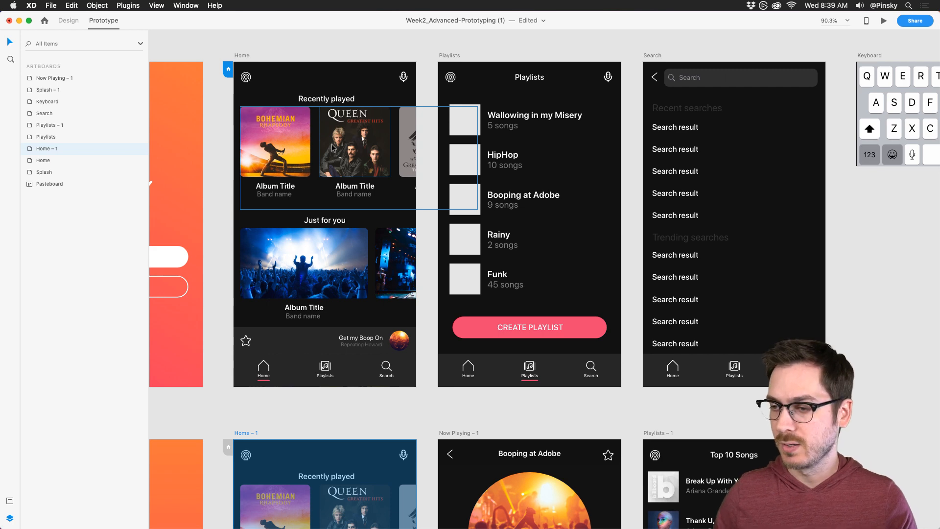
pyautogui.scroll(2, 337, 154)
pyautogui.click(370, 141)
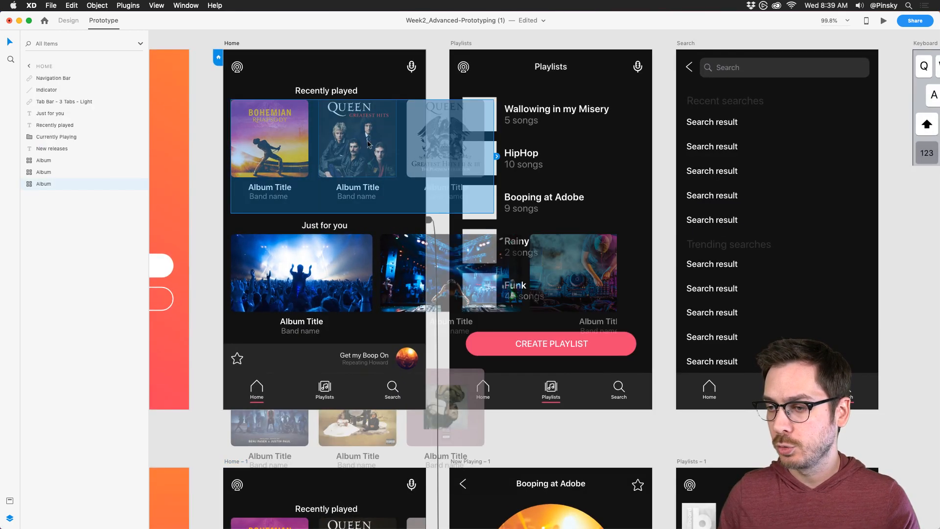
pyautogui.click(58, 19)
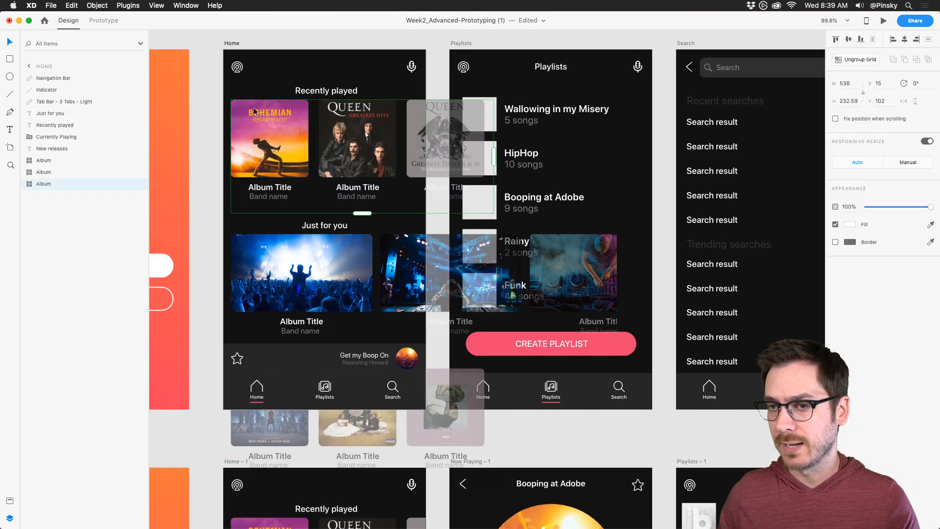
pyautogui.click(104, 20)
pyautogui.scroll(-7, 345, 210)
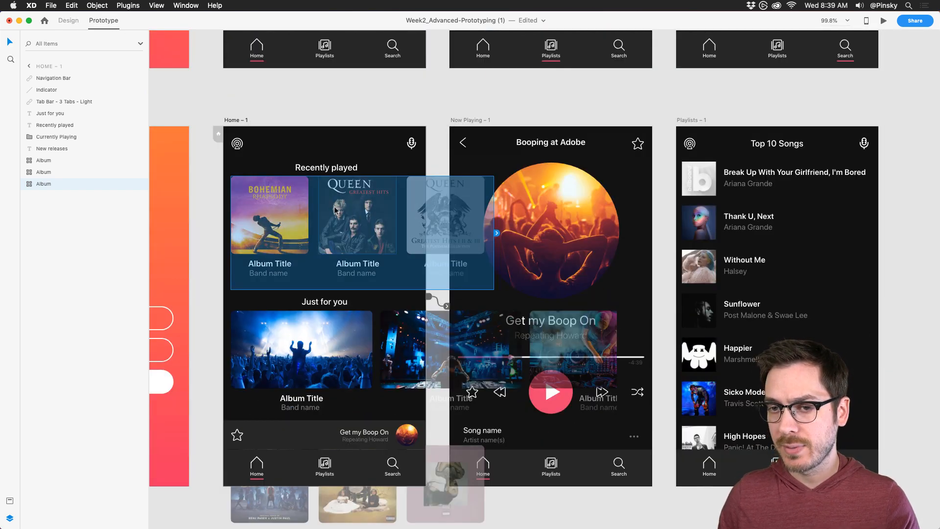
pyautogui.moveTo(358, 206); pyautogui.dragTo(287, 203)
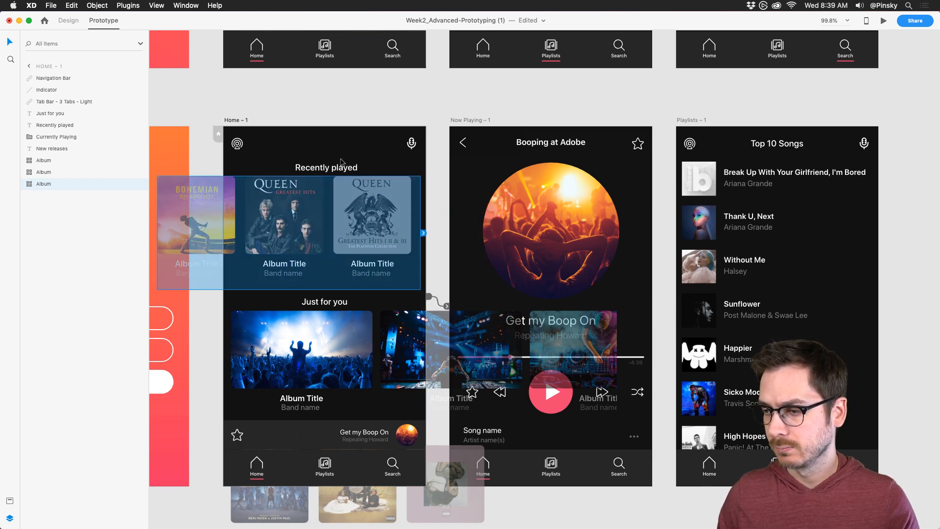
# Wire the Home artboard's Recently played album group to the Home – 1 artboard
pyautogui.scroll(5, 383, 101)
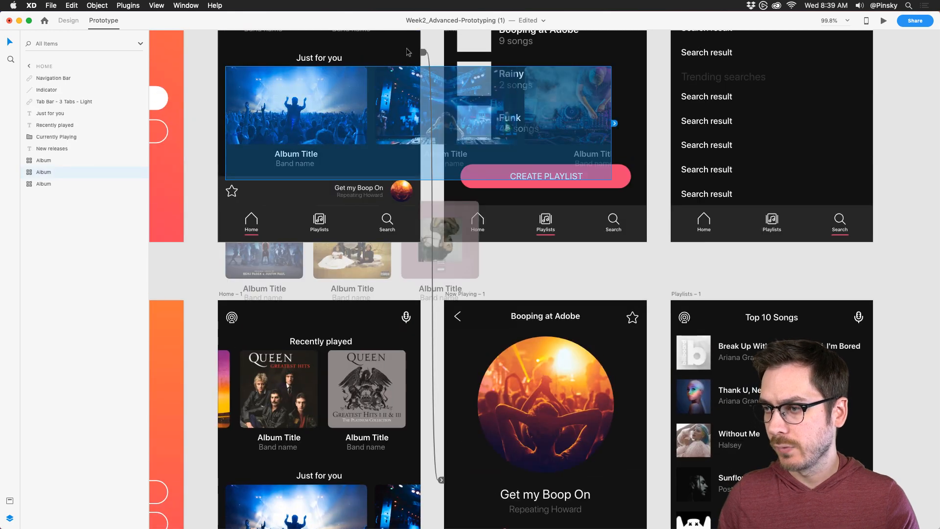
pyautogui.moveTo(424, 52); pyautogui.dragTo(422, 63)
pyautogui.scroll(6, 300, 215)
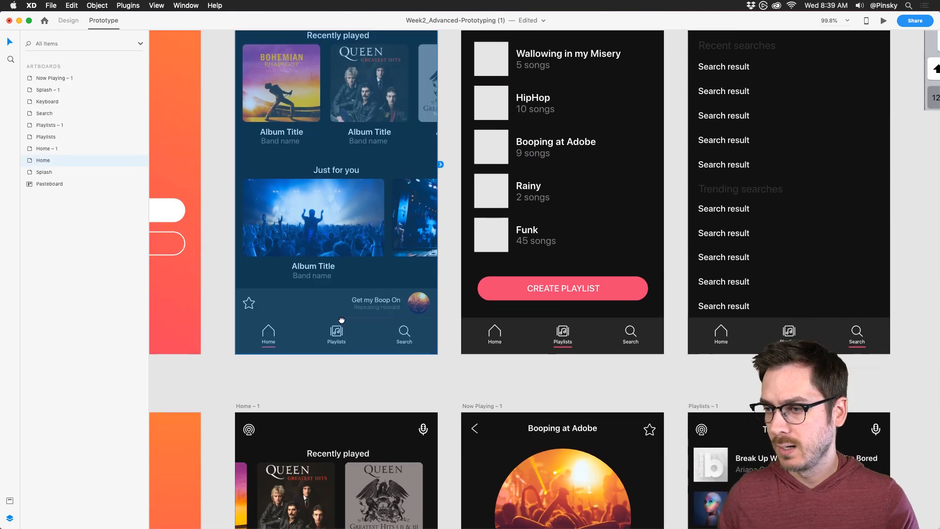
pyautogui.click(361, 167)
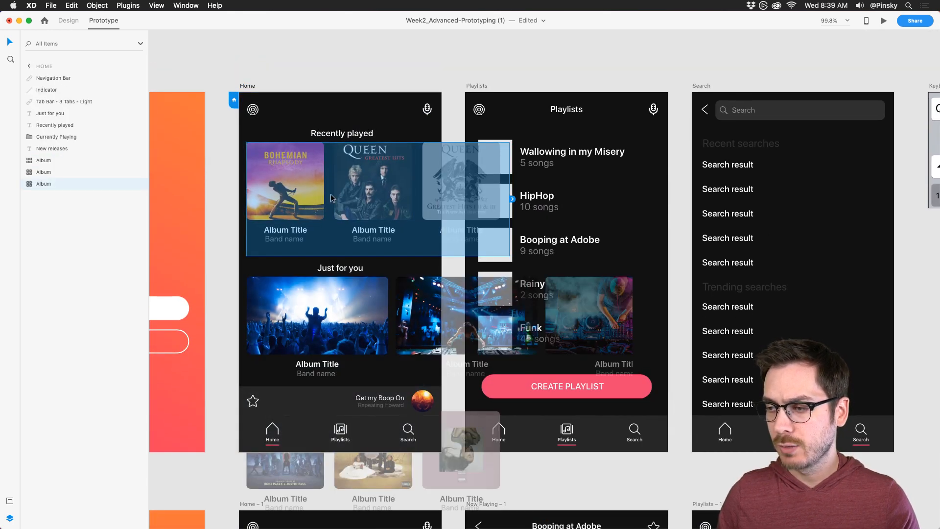
pyautogui.moveTo(513, 199); pyautogui.dragTo(370, 373)
pyautogui.scroll(-5, 434, 333)
# Set the album group's interaction to a Drag trigger with Auto-Animate and easing None
pyautogui.click(245, 240)
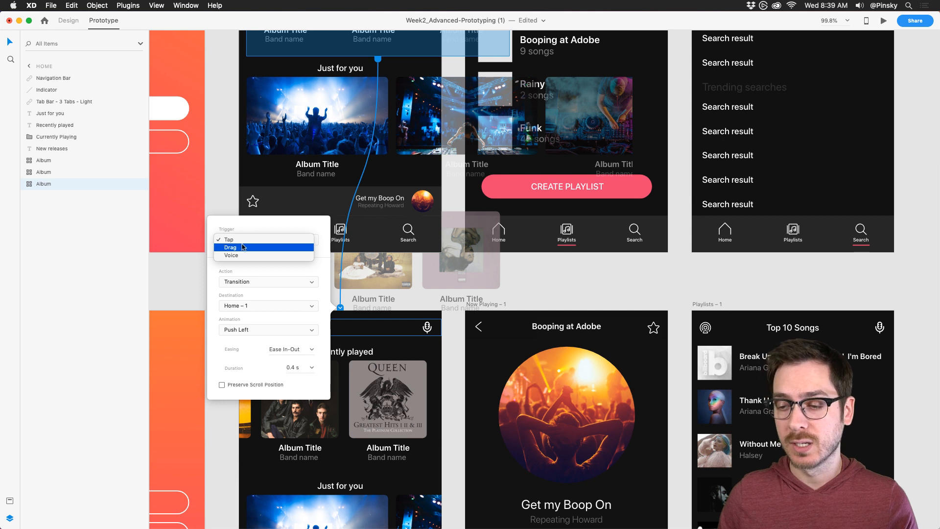
pyautogui.click(244, 248)
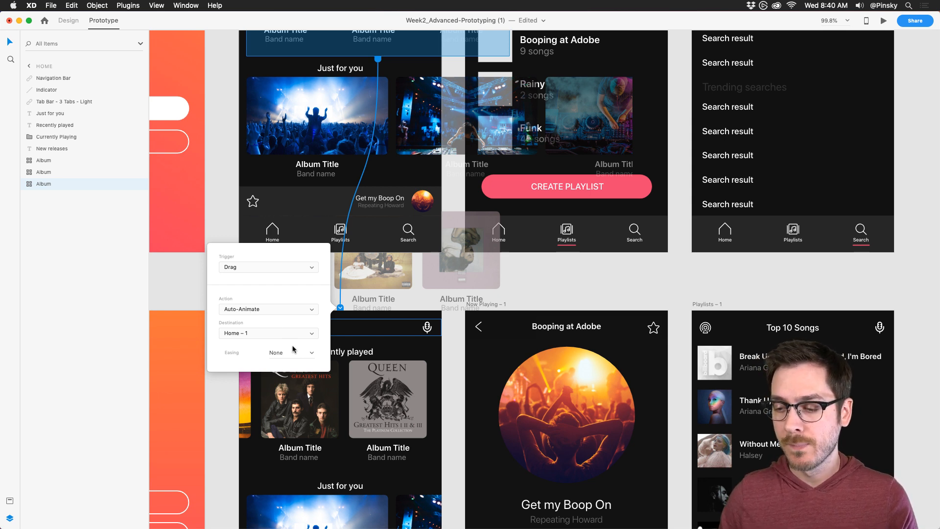
pyautogui.click(312, 353)
pyautogui.click(312, 353)
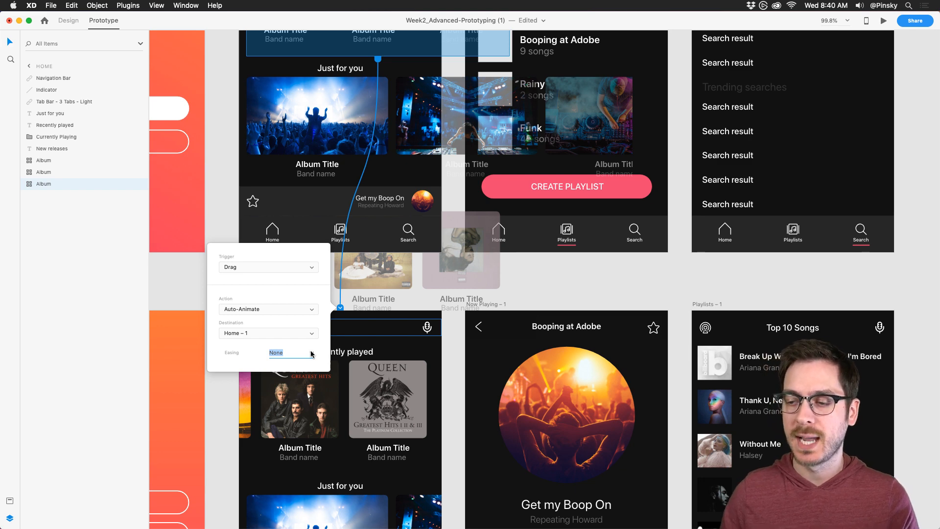
pyautogui.click(326, 133)
# Preview the Home artboard and test swiping the Recently played albums sideways in both directions
pyautogui.scroll(4, 323, 97)
pyautogui.click(885, 21)
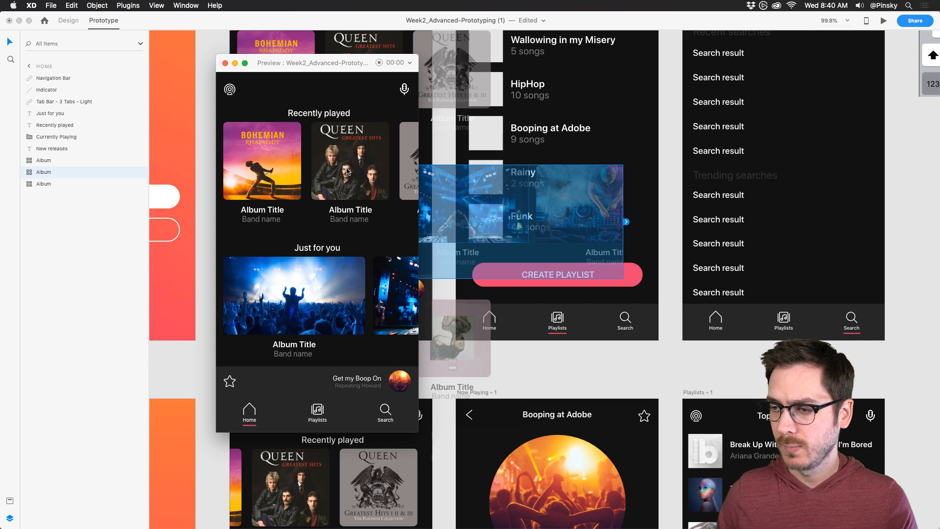
pyautogui.hscroll(4, 347, 172)
pyautogui.hscroll(-2, 289, 158)
pyautogui.hscroll(3, 264, 163)
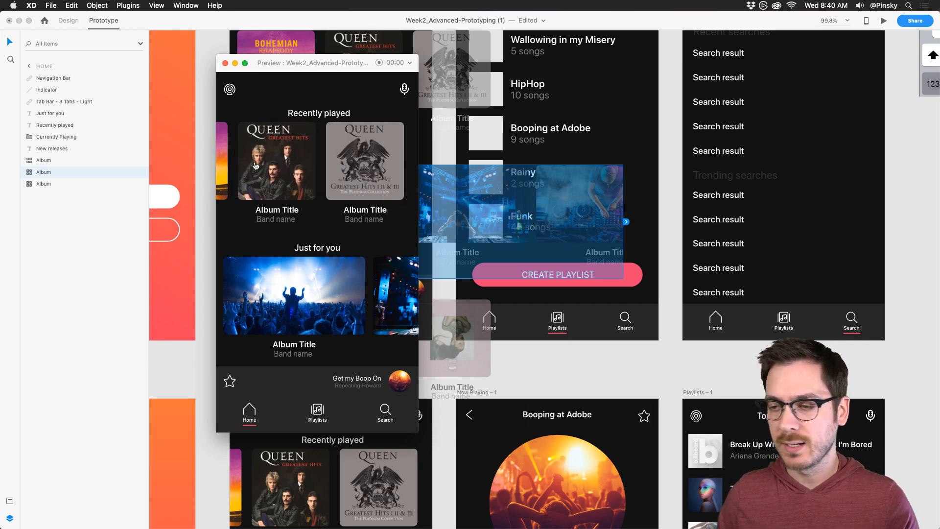
pyautogui.press('super+w')
# Wire the Splash – 1 artboard's LOG IN button to the Home artboard
pyautogui.hscroll(-5, 299, 172)
pyautogui.scroll(-3, 299, 196)
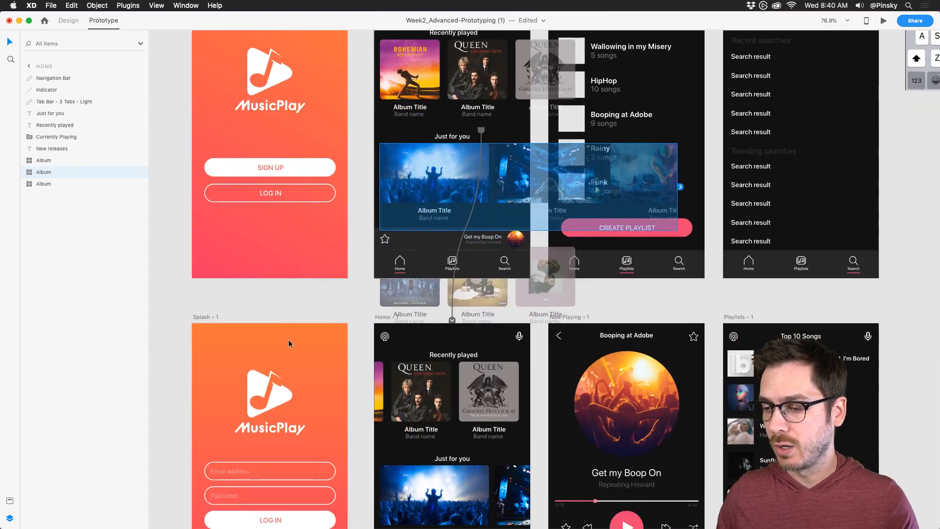
pyautogui.scroll(-5, 280, 328)
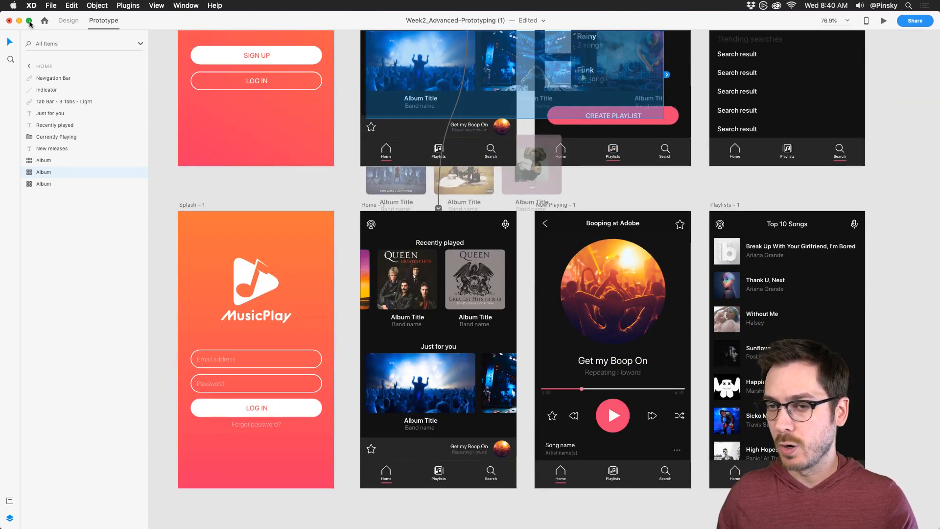
pyautogui.click(273, 408)
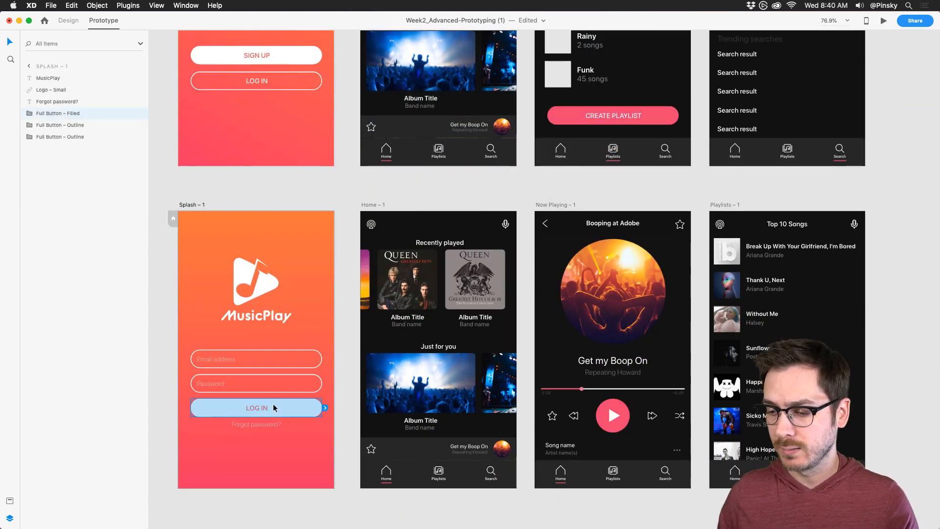
pyautogui.moveTo(325, 408); pyautogui.dragTo(399, 103)
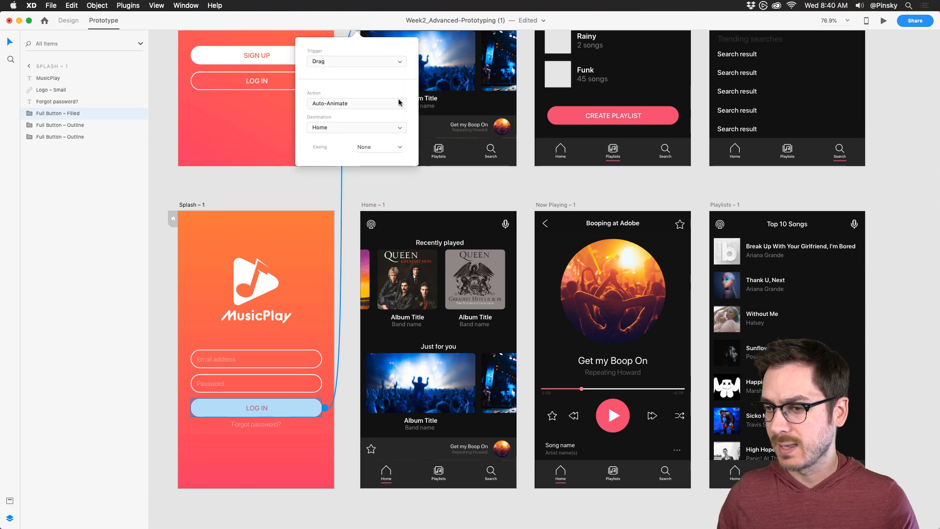
# Set the Splash – 1 LOG IN interaction's trigger to Tap and its action to Transition
pyautogui.click(356, 61)
pyautogui.click(320, 50)
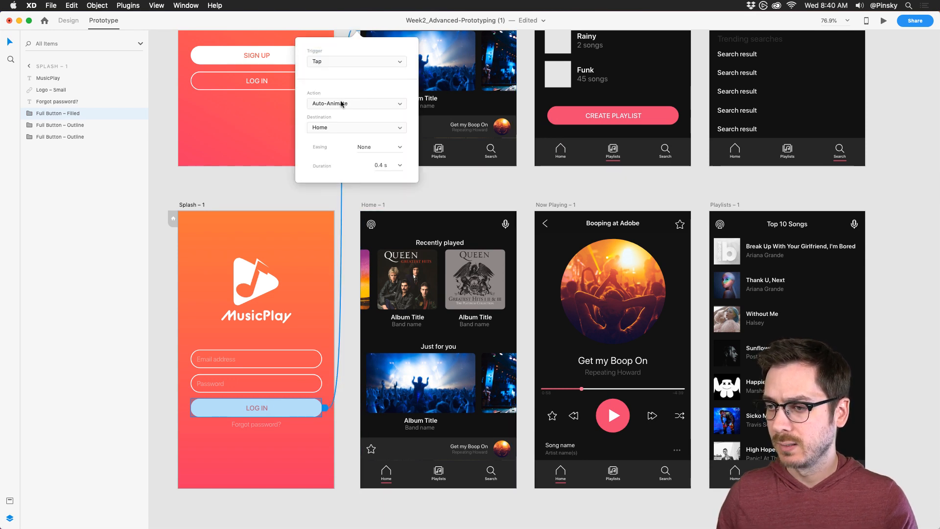
pyautogui.click(343, 104)
pyautogui.click(363, 93)
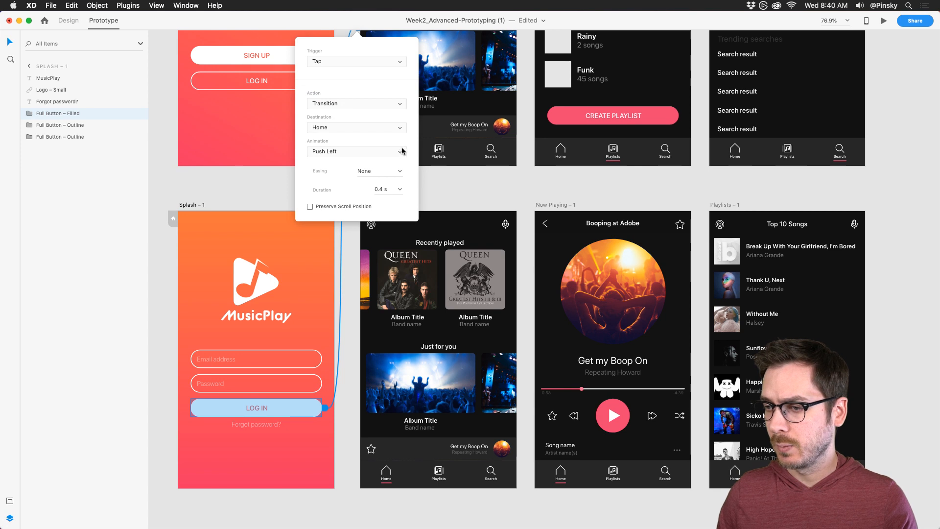
# Set the easing of the Splash – 1 LOG IN button's transition to Ease In-Out
pyautogui.click(401, 151)
pyautogui.click(399, 151)
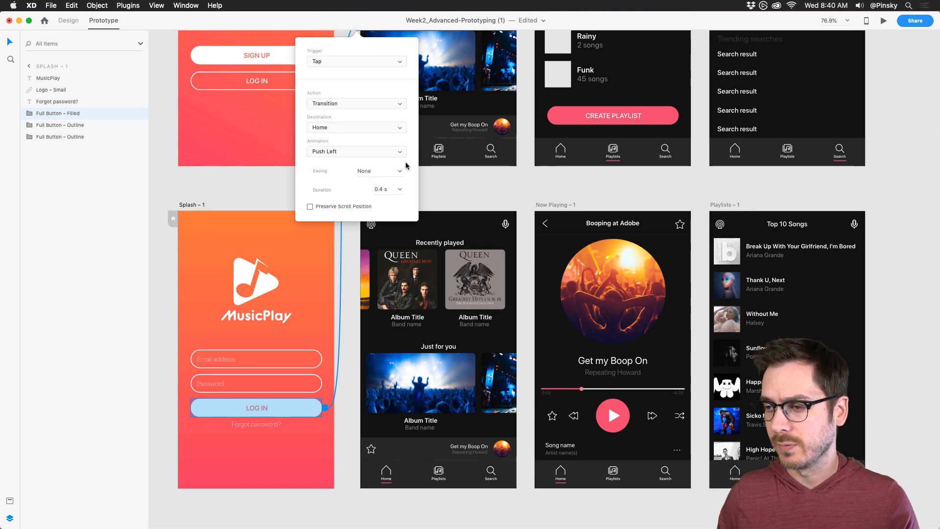
pyautogui.click(399, 171)
pyautogui.click(389, 212)
# Preview the prototype from the Splash artboard, testing both LOG IN buttons and swiping the Recently played albums on Home
pyautogui.click(223, 84)
pyautogui.click(884, 21)
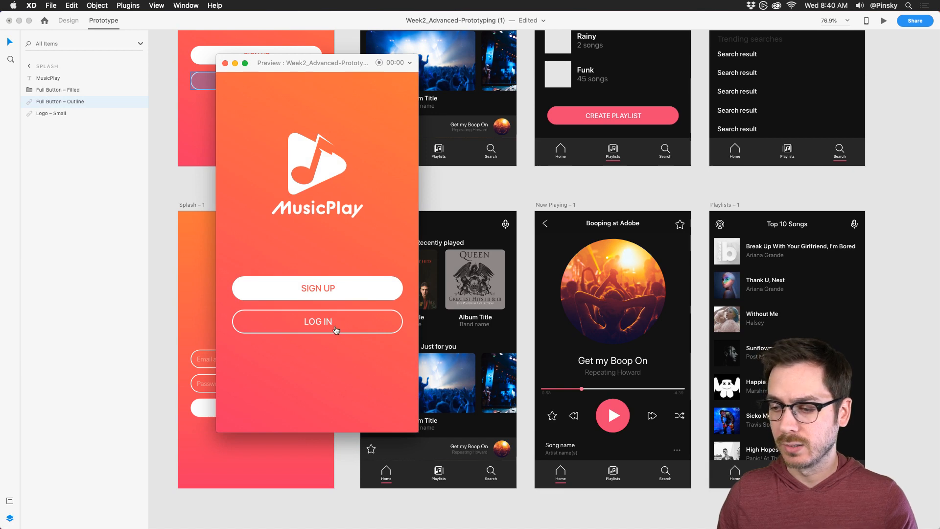
pyautogui.click(336, 330)
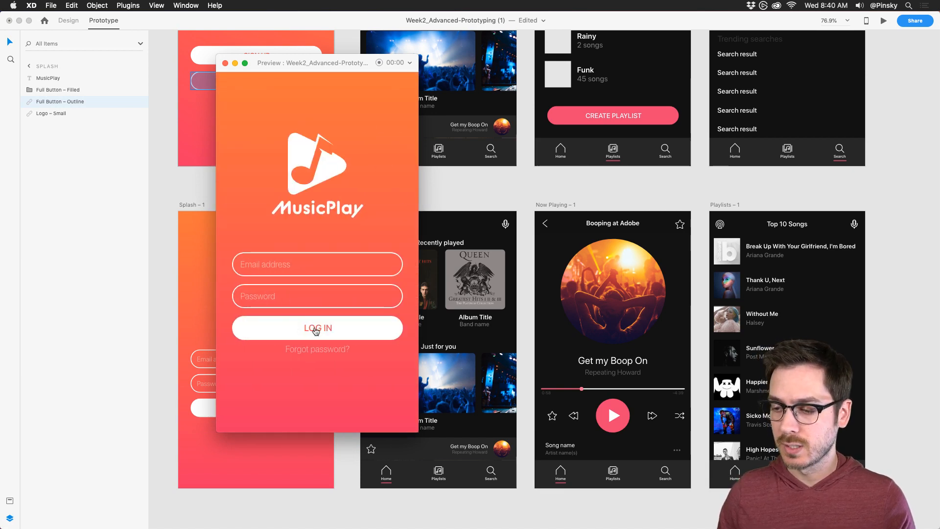
pyautogui.click(316, 331)
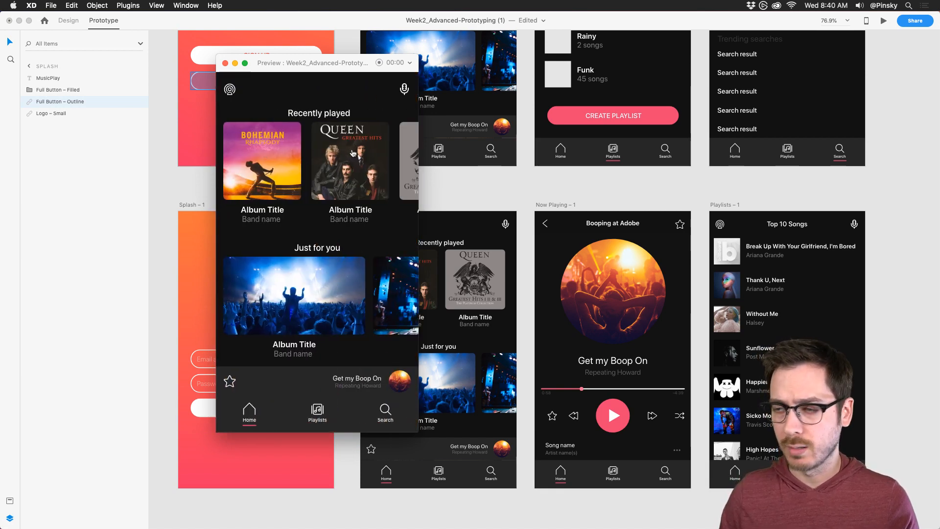
pyautogui.moveTo(355, 156)
pyautogui.mouseDown()
pyautogui.moveTo(278, 153)
pyautogui.moveTo(363, 153)
pyautogui.mouseUp()
pyautogui.moveTo(362, 152); pyautogui.dragTo(289, 153)
pyautogui.moveTo(289, 153); pyautogui.dragTo(265, 151)
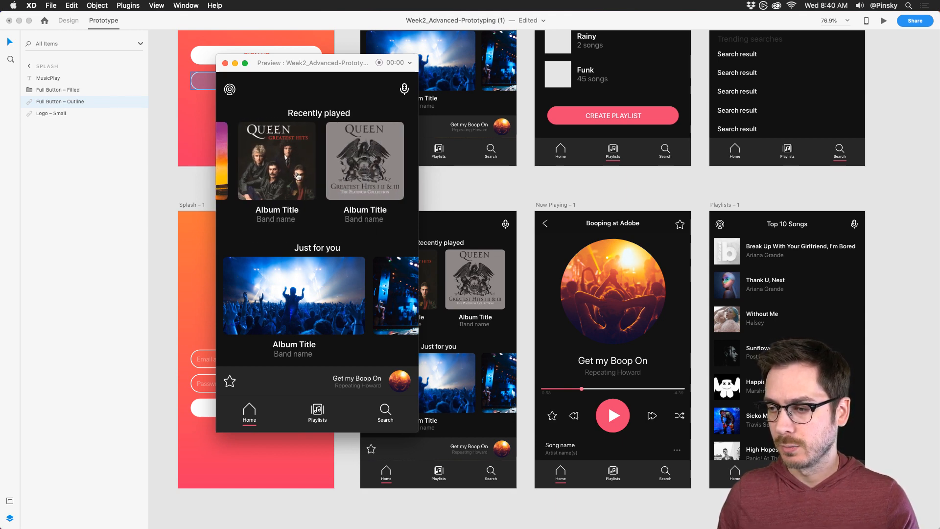
pyautogui.press('super+w')
# Open the Home – 1 artboard's Currently Playing group in Design mode and expand the layers of its mask group
pyautogui.scroll(-3, 451, 274)
pyautogui.hscroll(4, 451, 274)
pyautogui.click(429, 161)
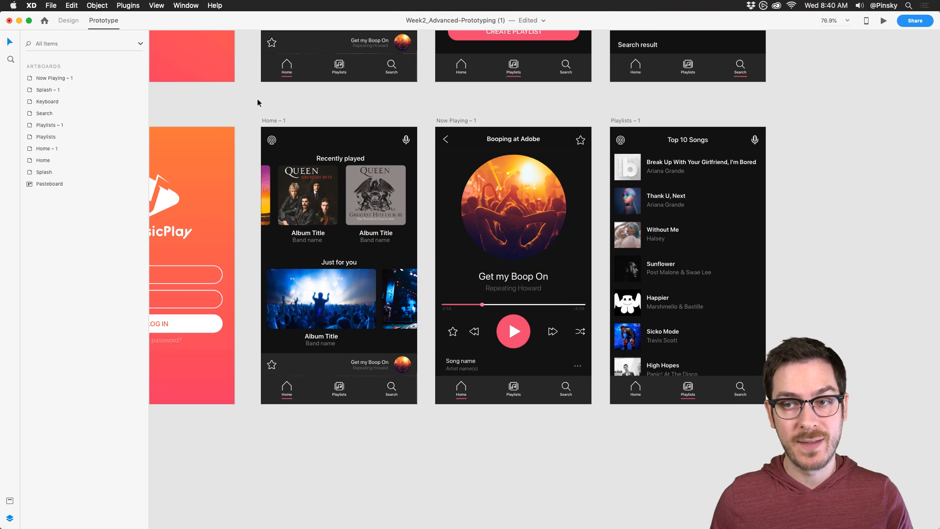
pyautogui.scroll(1, 353, 218)
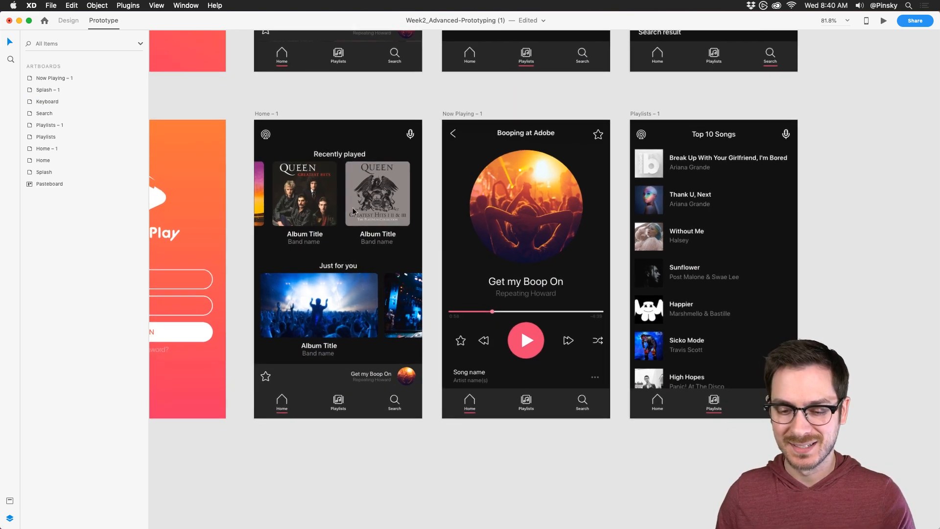
pyautogui.scroll(3, 353, 210)
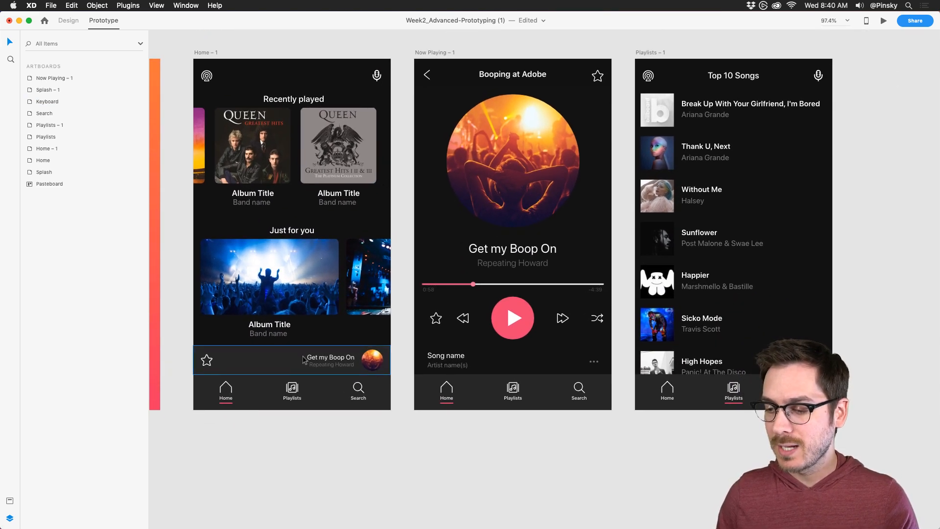
pyautogui.click(275, 363)
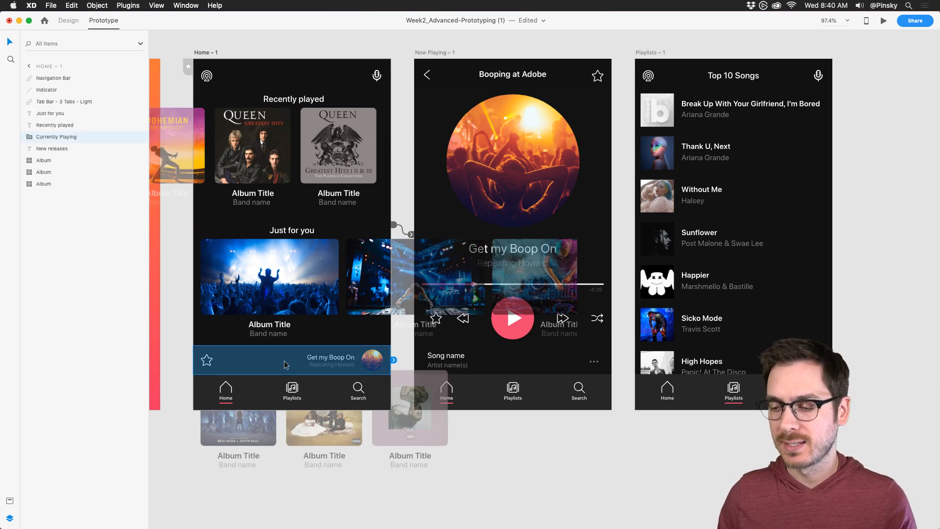
pyautogui.click(74, 23)
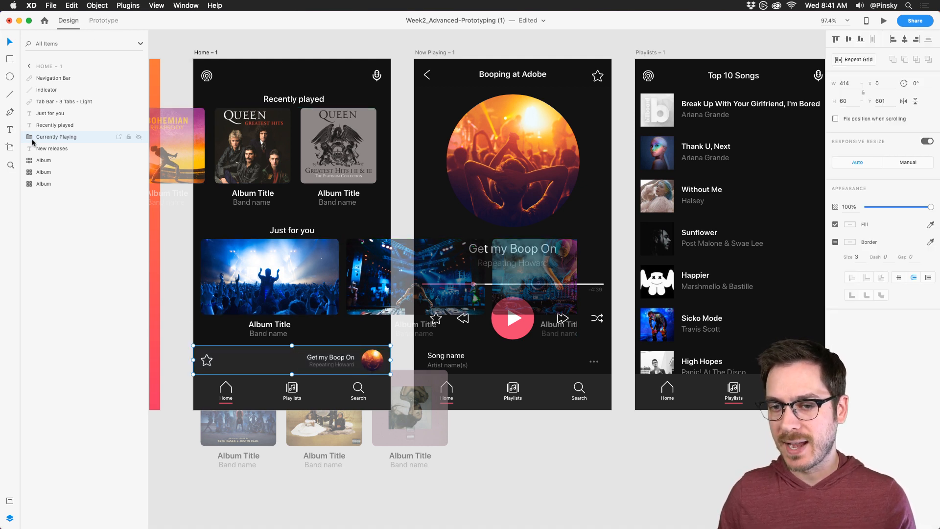
pyautogui.click(31, 137)
pyautogui.click(39, 149)
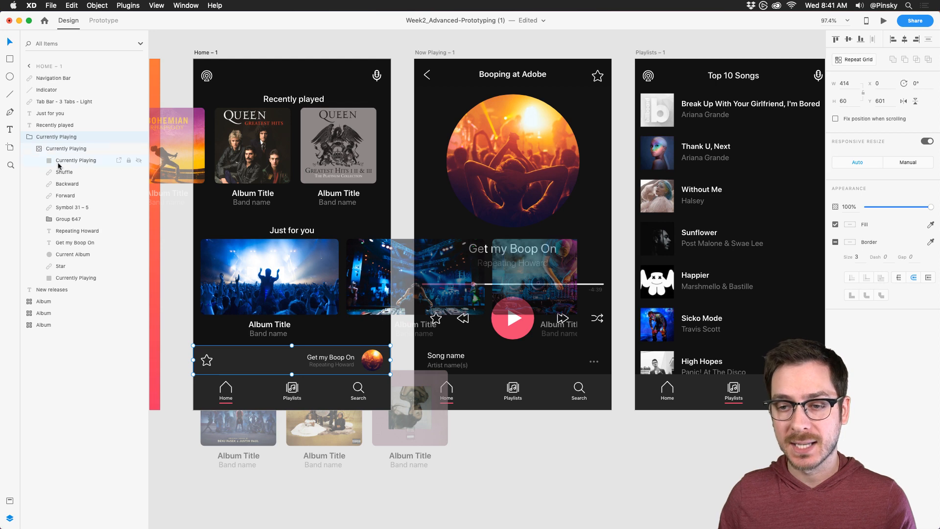
pyautogui.click(57, 148)
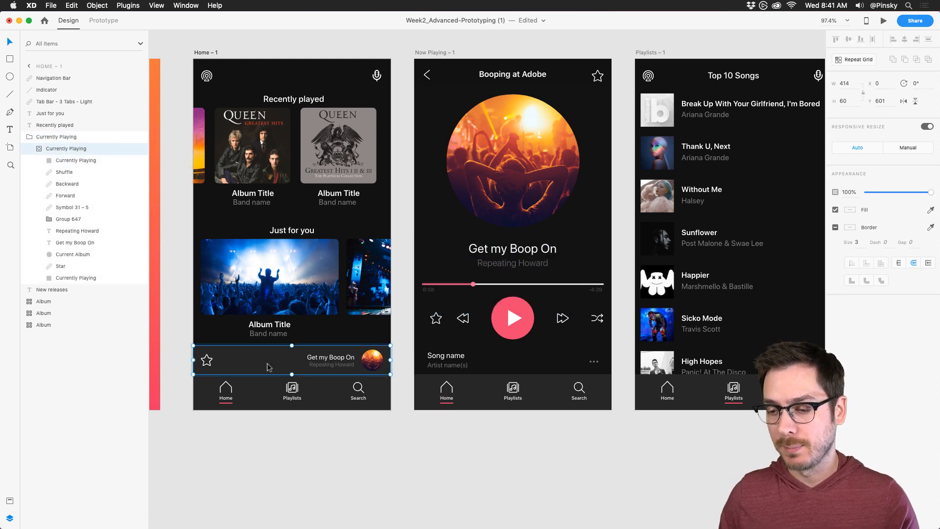
# Examine the masked Shuffle, Backward and Forward layers inside Home – 1's Currently Playing group
pyautogui.scroll(3, 231, 372)
pyautogui.click(62, 173)
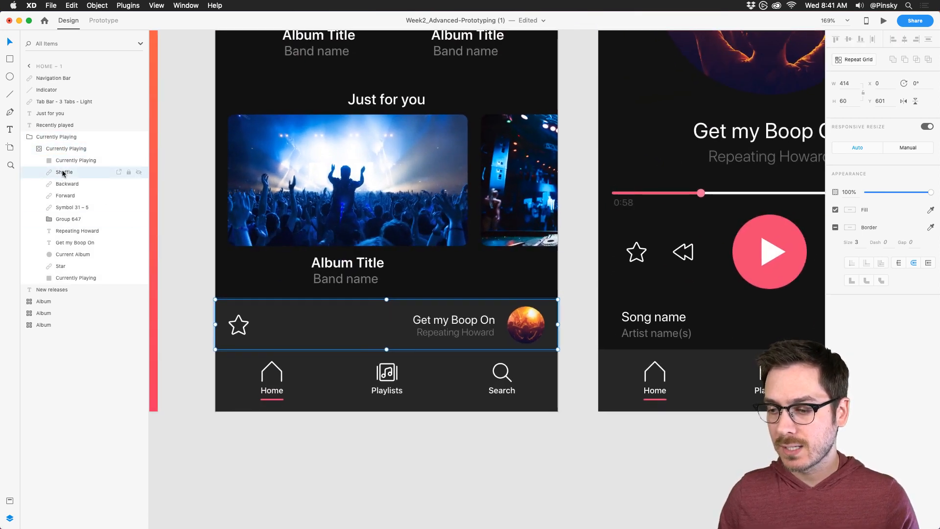
pyautogui.click(65, 184)
pyautogui.click(67, 196)
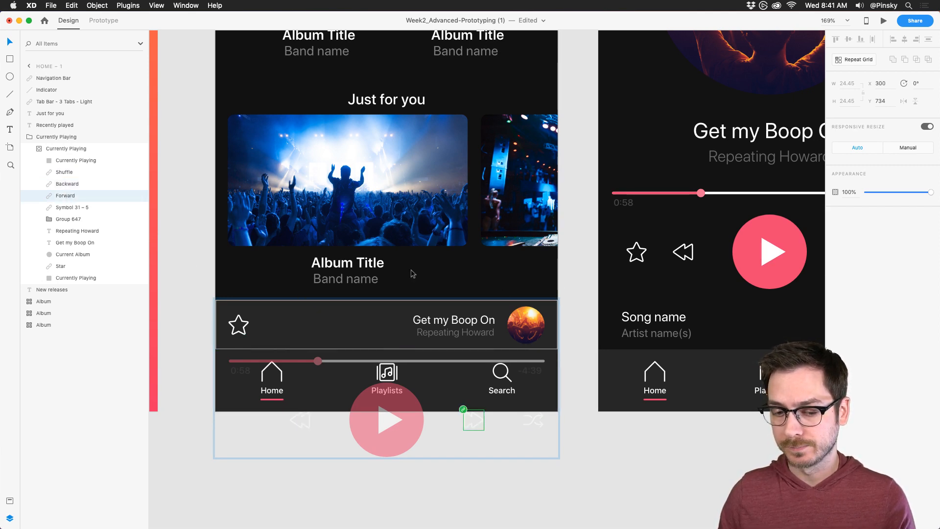
# Compare the elements of Home – 1's Currently Playing bar with the full player on the Now Playing – 1 artboard
pyautogui.hscroll(7, 402, 281)
pyautogui.scroll(2, 401, 281)
pyautogui.scroll(-5, 390, 230)
pyautogui.scroll(2, 391, 230)
pyautogui.hscroll(2, 391, 230)
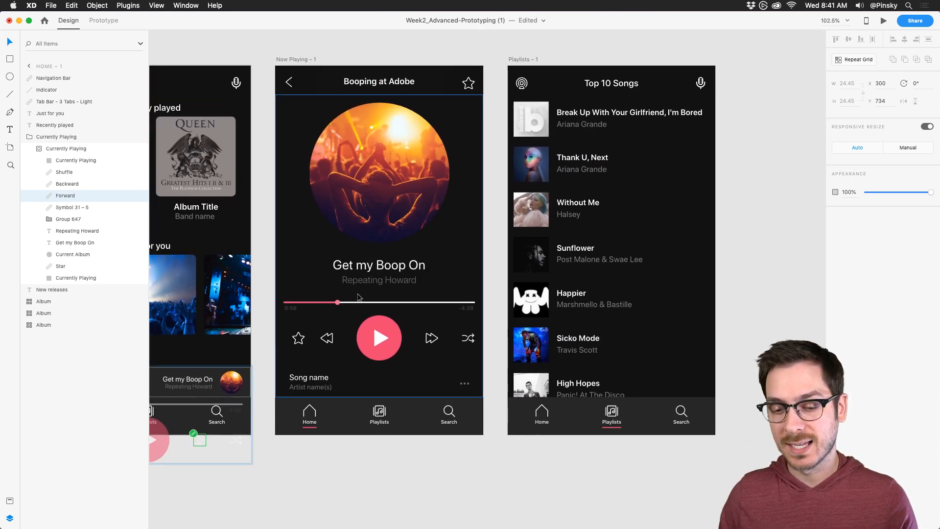
pyautogui.hscroll(-6, 274, 275)
pyautogui.scroll(-1, 274, 274)
pyautogui.scroll(5, 281, 320)
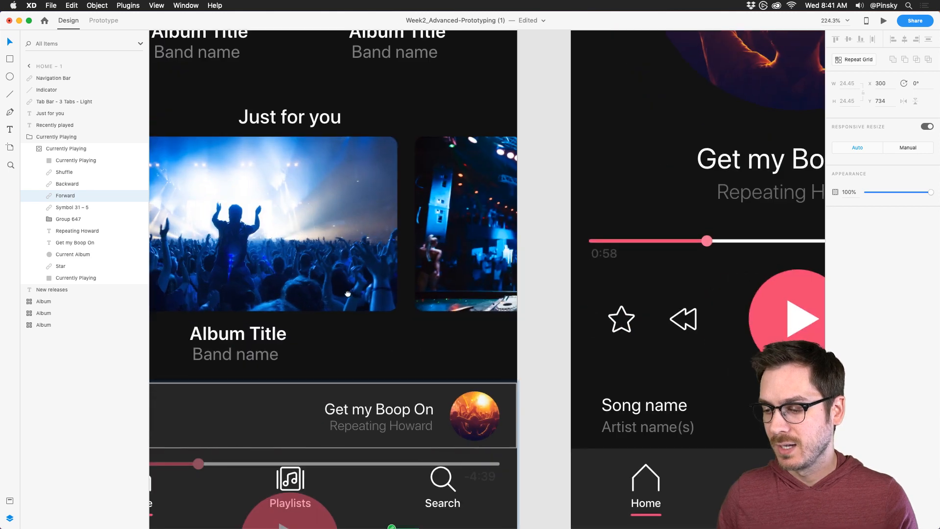
pyautogui.scroll(-3, 347, 300)
pyautogui.hscroll(1, 346, 301)
pyautogui.click(451, 335)
pyautogui.click(290, 293)
pyautogui.click(261, 328)
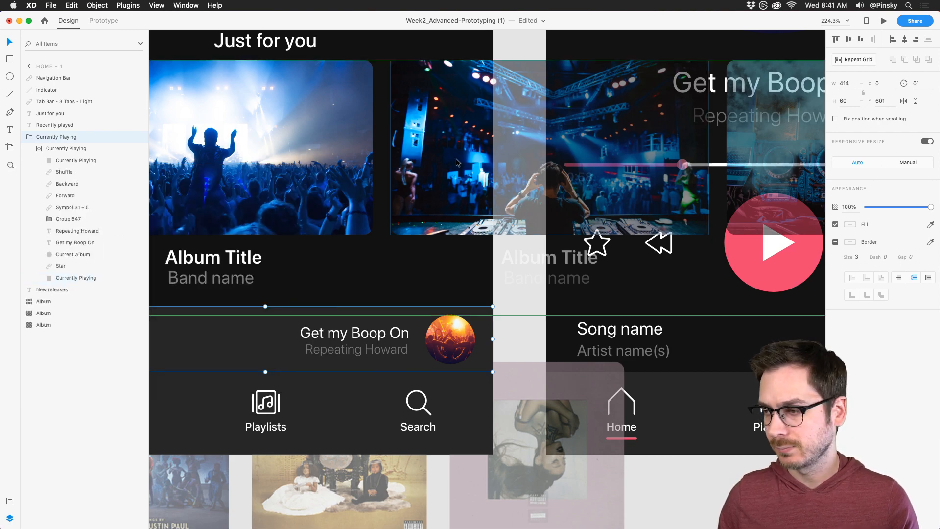
# Expand the Currently Playing group on Now Playing – 1 and examine its layer names against those of Home – 1
pyautogui.moveTo(681, 61); pyautogui.dragTo(410, 205)
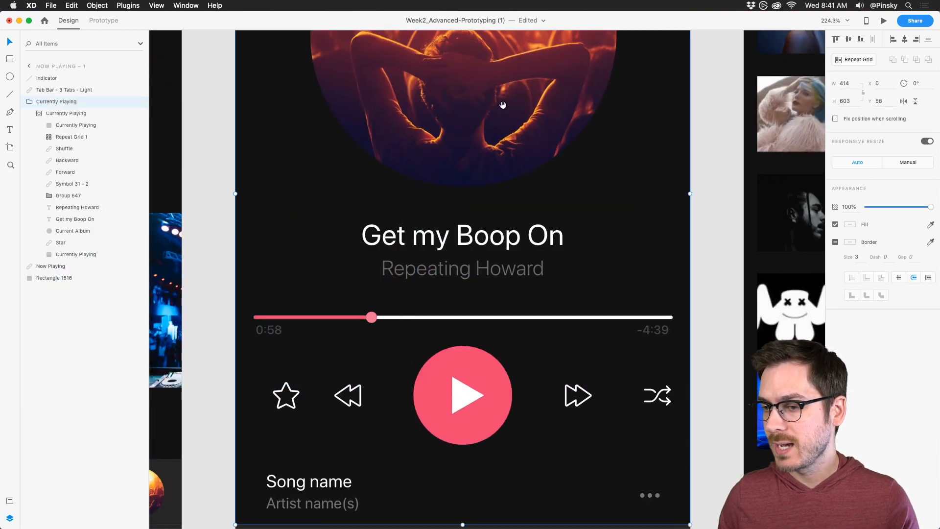
pyautogui.click(98, 104)
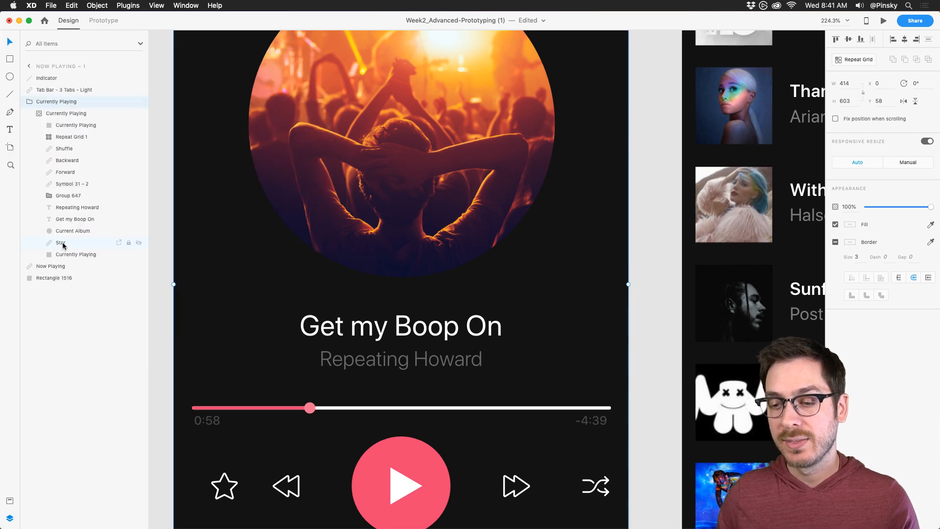
pyautogui.click(163, 190)
pyautogui.moveTo(167, 189); pyautogui.dragTo(390, 178)
# Wire the Currently Playing bar on Home – 1 to the Now Playing – 1 artboard in Prototype mode
pyautogui.scroll(-5, 352, 187)
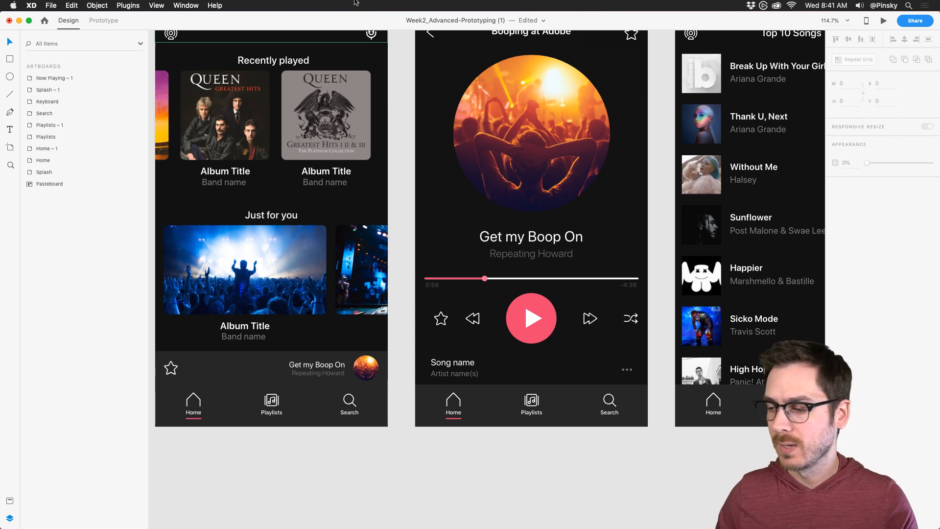
pyautogui.scroll(5, 411, 174)
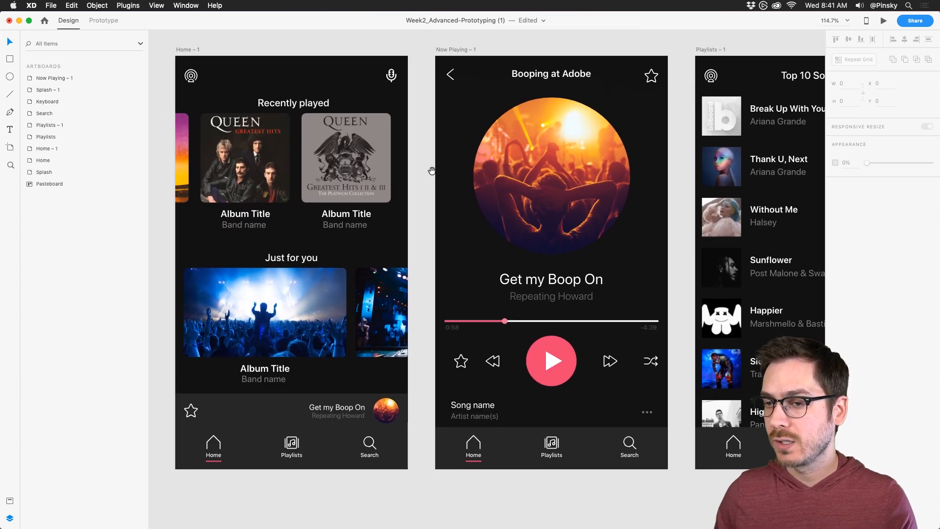
pyautogui.click(103, 21)
pyautogui.scroll(-2, 235, 194)
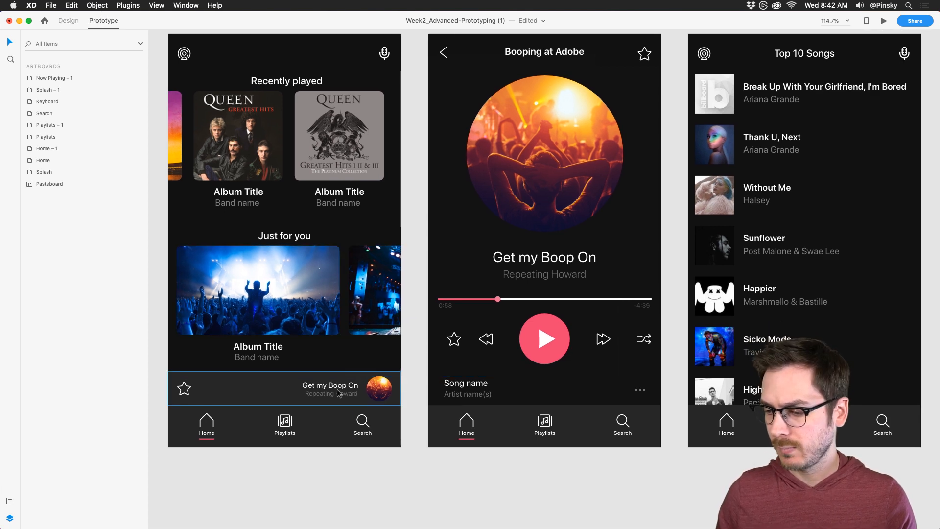
pyautogui.click(378, 396)
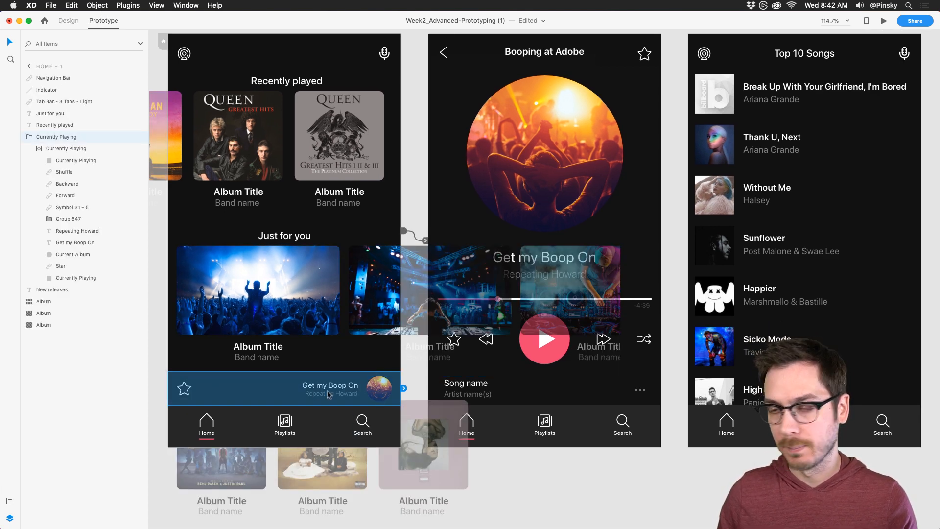
pyautogui.moveTo(407, 389); pyautogui.dragTo(506, 160)
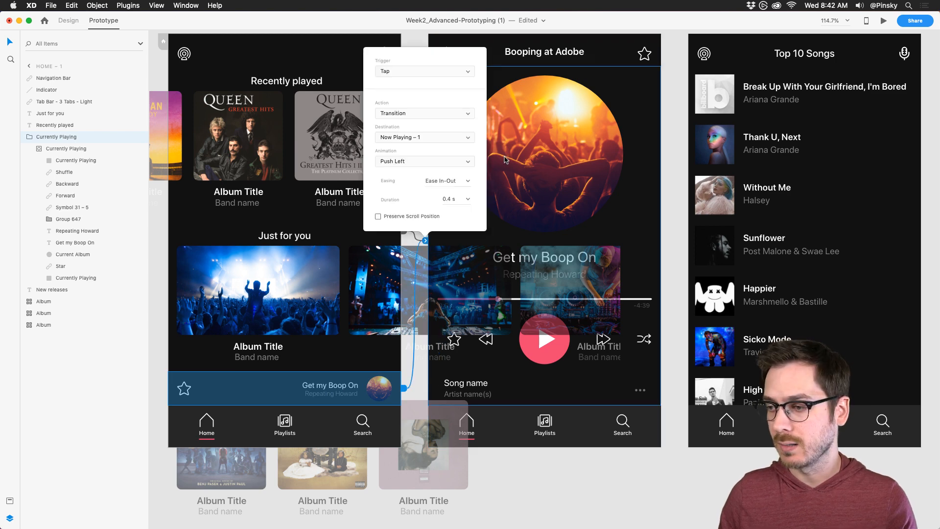
# Set the Currently Playing bar's interaction to Auto-Animate with a duration of 1 s, keeping the Tap trigger and Ease In-Out easing
pyautogui.click(389, 71)
pyautogui.click(390, 72)
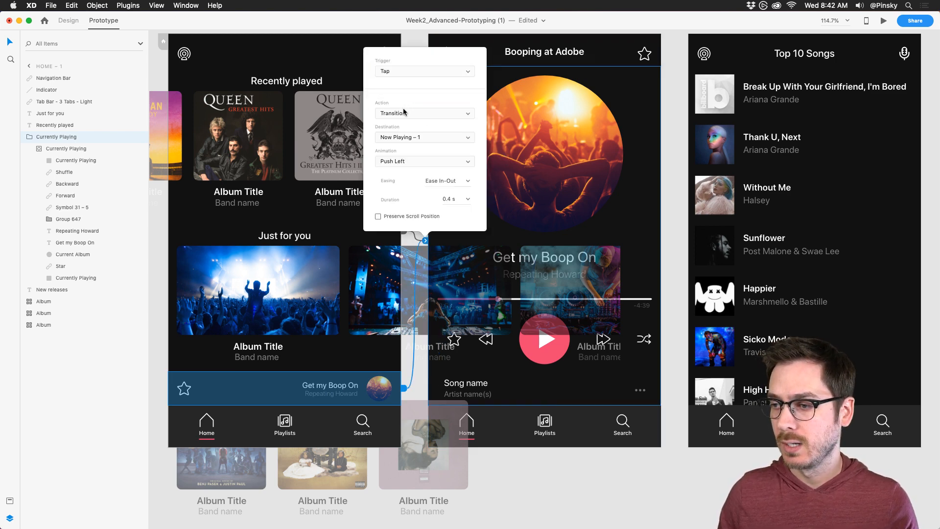
pyautogui.click(404, 113)
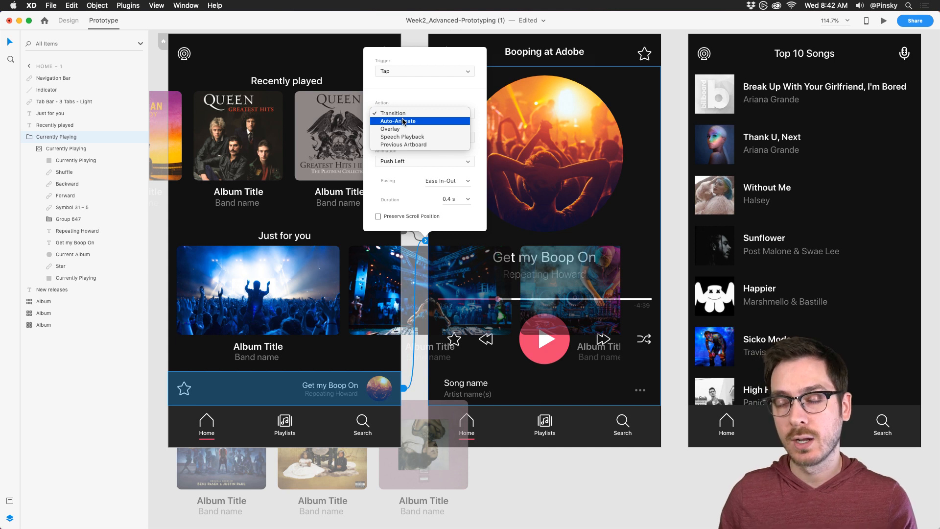
pyautogui.click(404, 121)
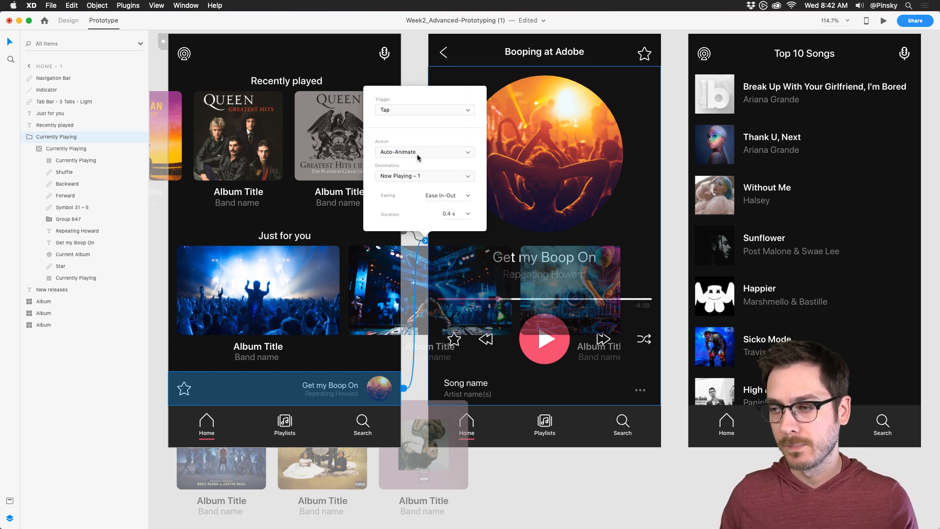
pyautogui.click(467, 196)
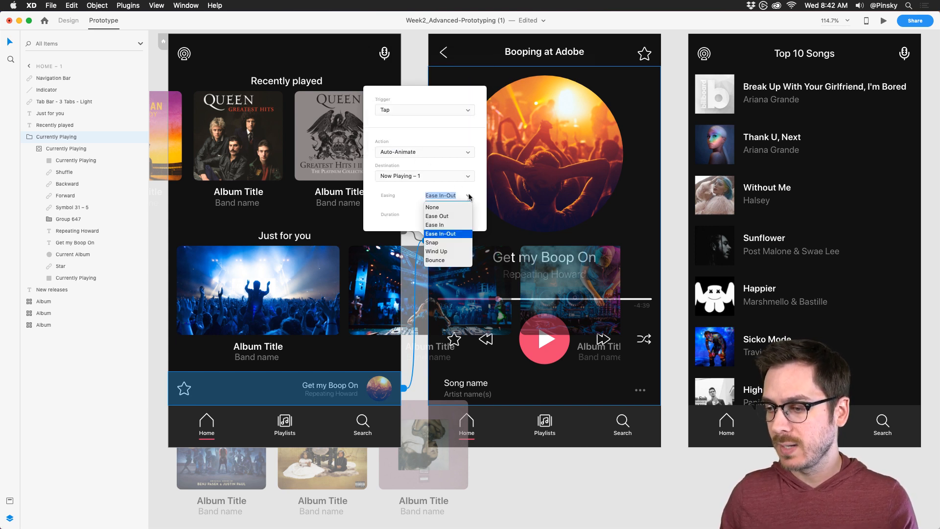
pyautogui.click(468, 197)
pyautogui.click(470, 213)
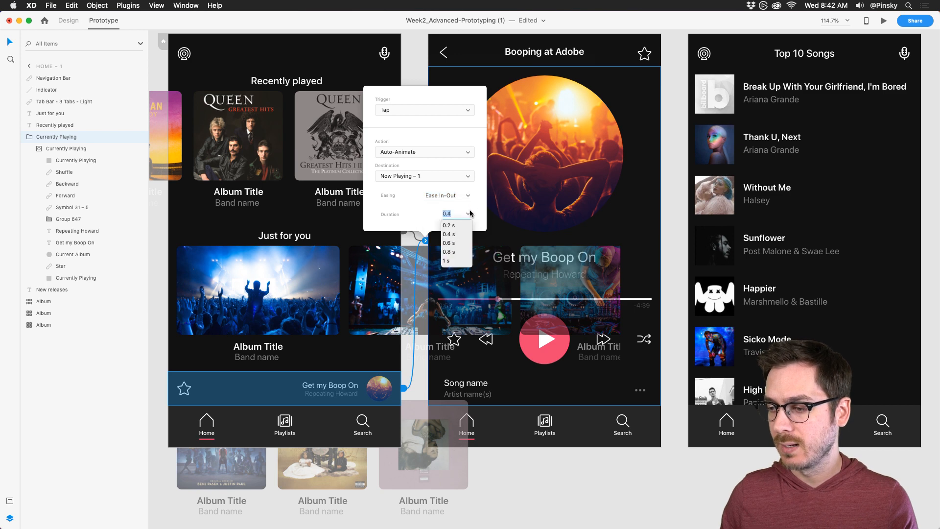
pyautogui.click(448, 261)
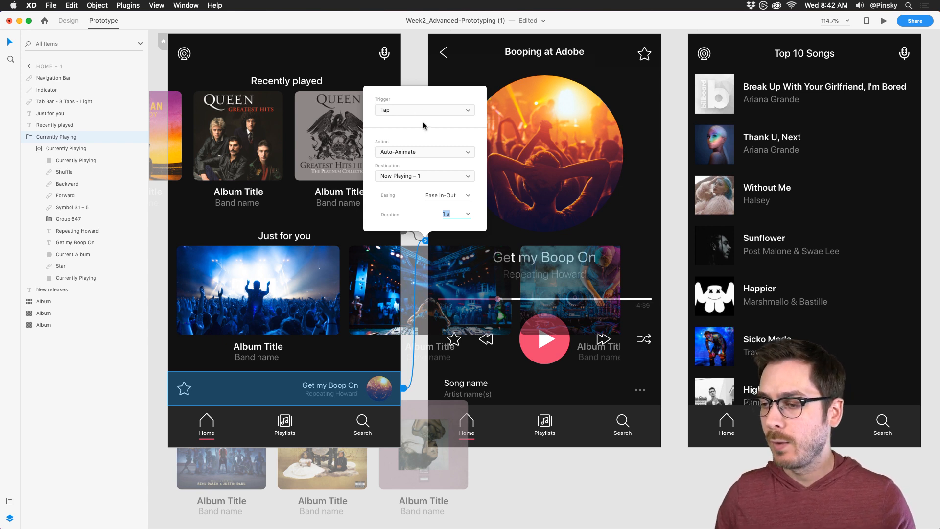
pyautogui.click(410, 155)
pyautogui.click(412, 132)
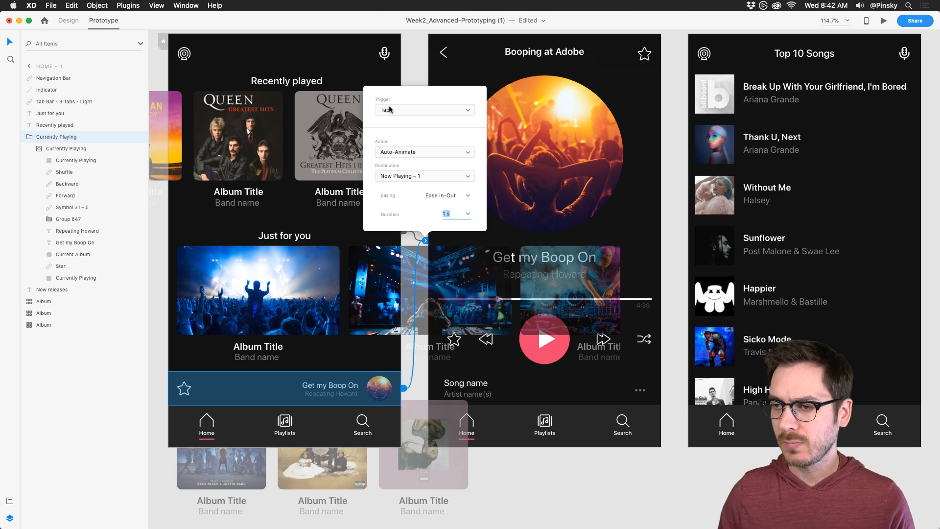
pyautogui.click(352, 70)
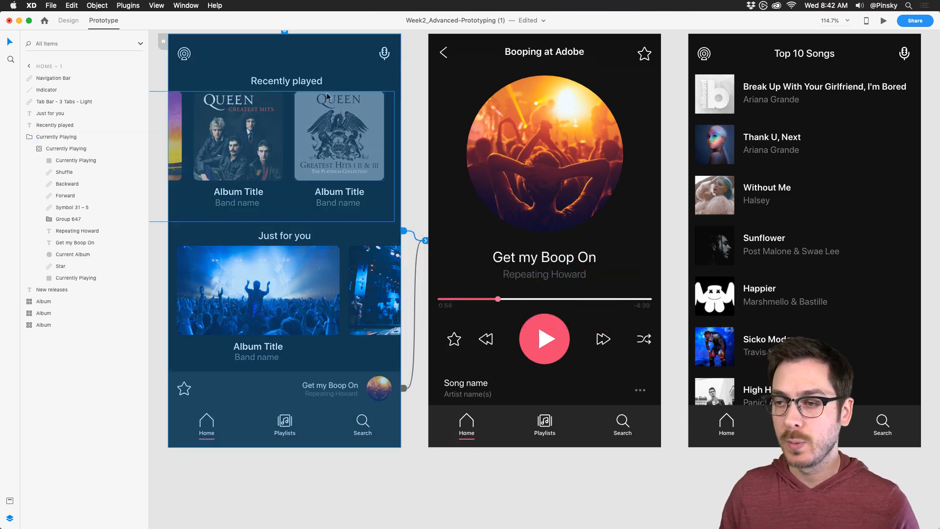
# Check the Currently Playing group on Now Playing – 1 and select the Home – 1 artboard
pyautogui.click(531, 110)
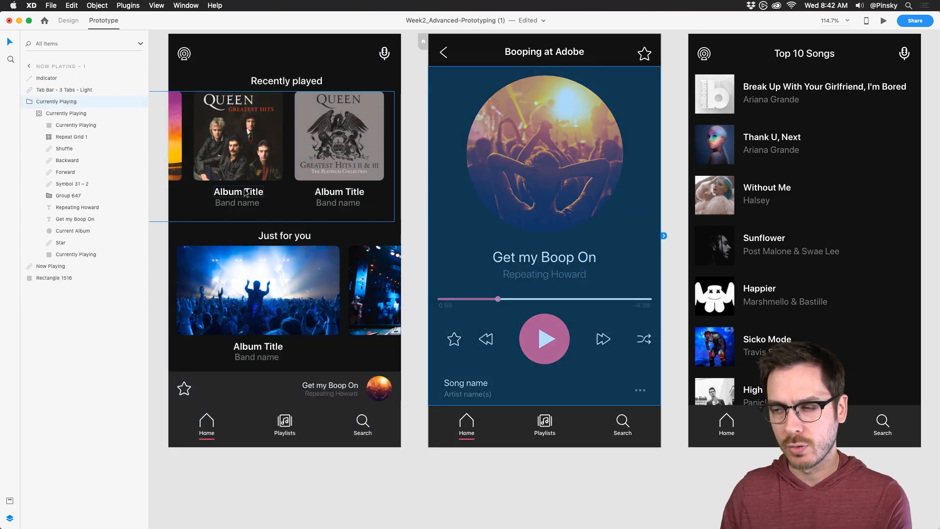
pyautogui.click(401, 125)
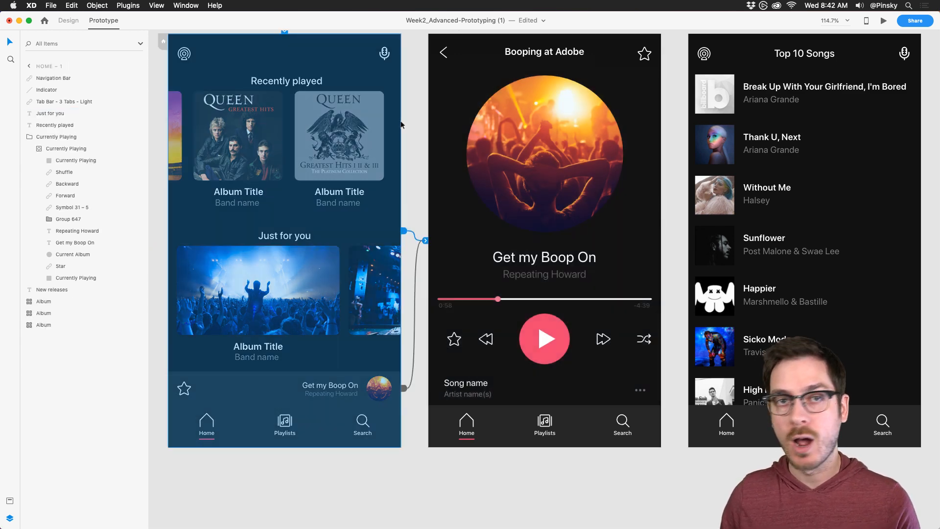
pyautogui.moveTo(250, 62); pyautogui.dragTo(276, 90)
pyautogui.click(209, 55)
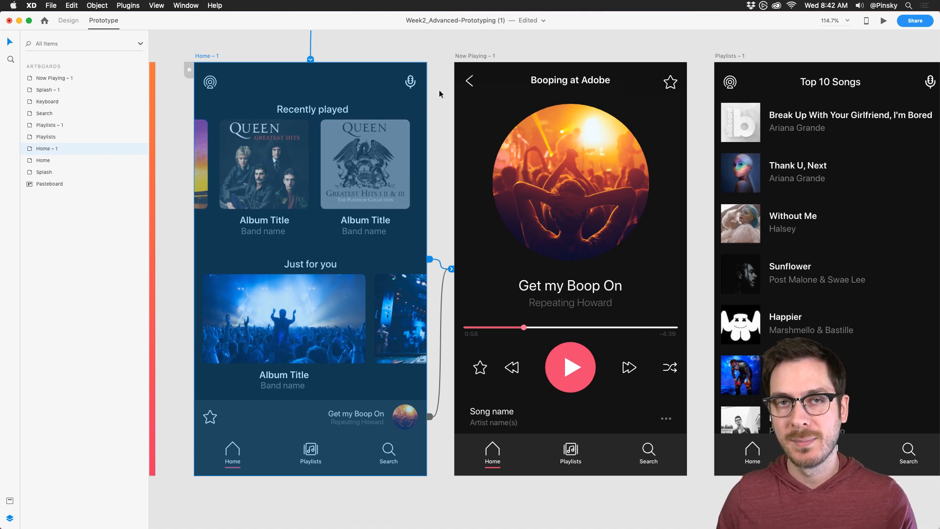
# Preview Home – 1 and test the Currently Playing bar's expansion into Now Playing – 1 and its return, replaying it from a restarted preview
pyautogui.click(884, 20)
pyautogui.scroll(-10, 482, 216)
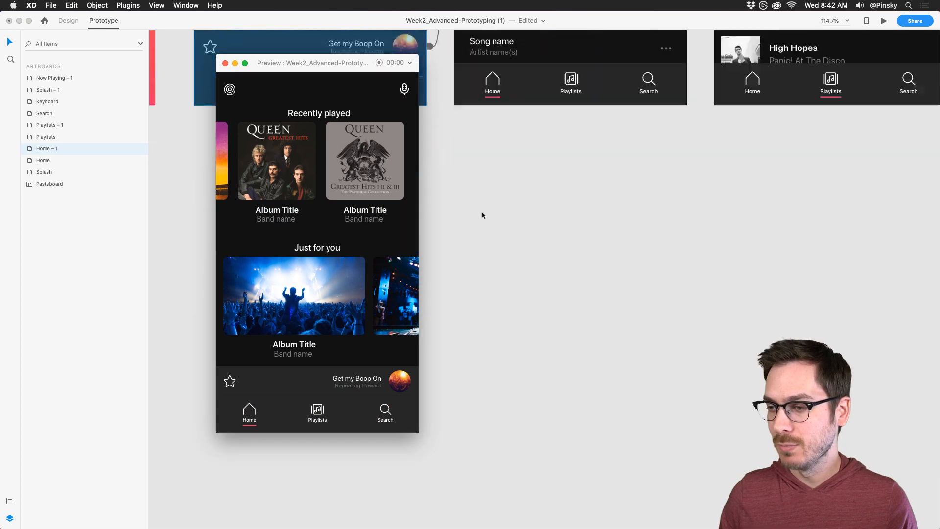
pyautogui.moveTo(324, 69); pyautogui.dragTo(316, 69)
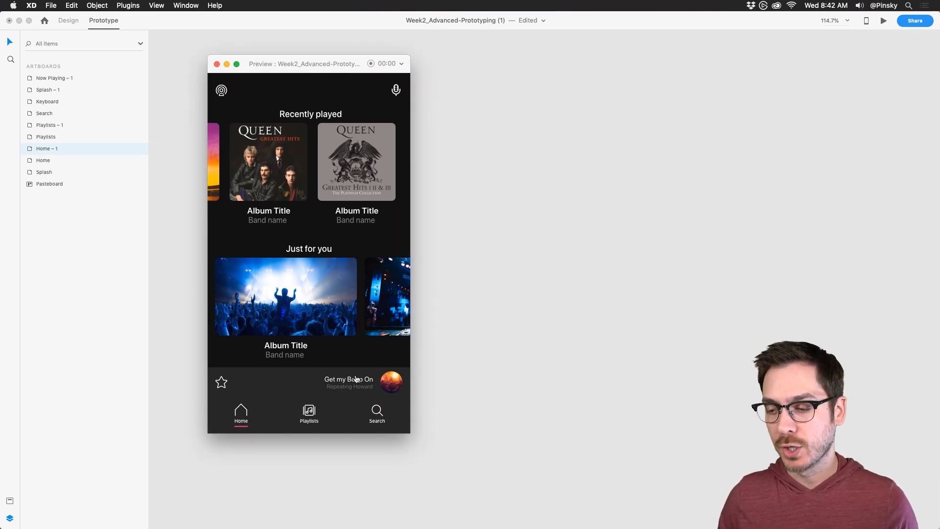
pyautogui.click(399, 380)
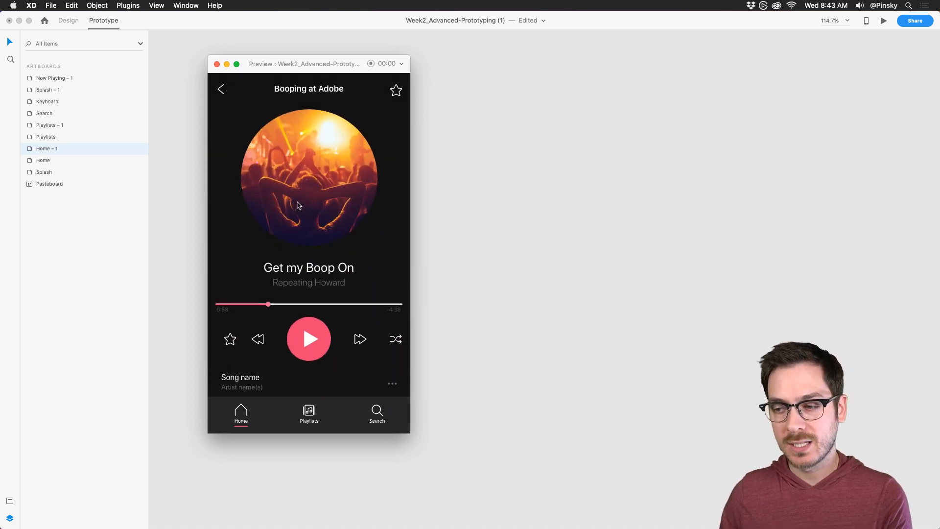
pyautogui.click(397, 91)
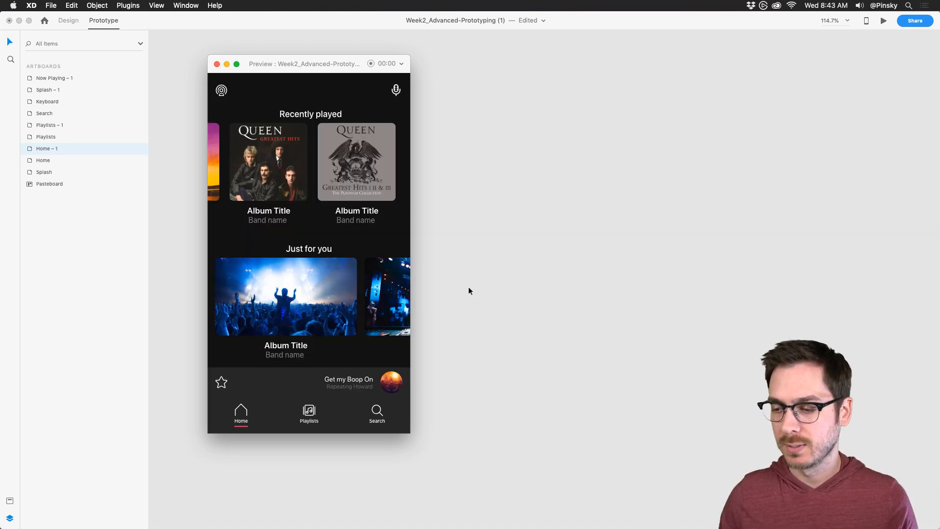
pyautogui.click(392, 381)
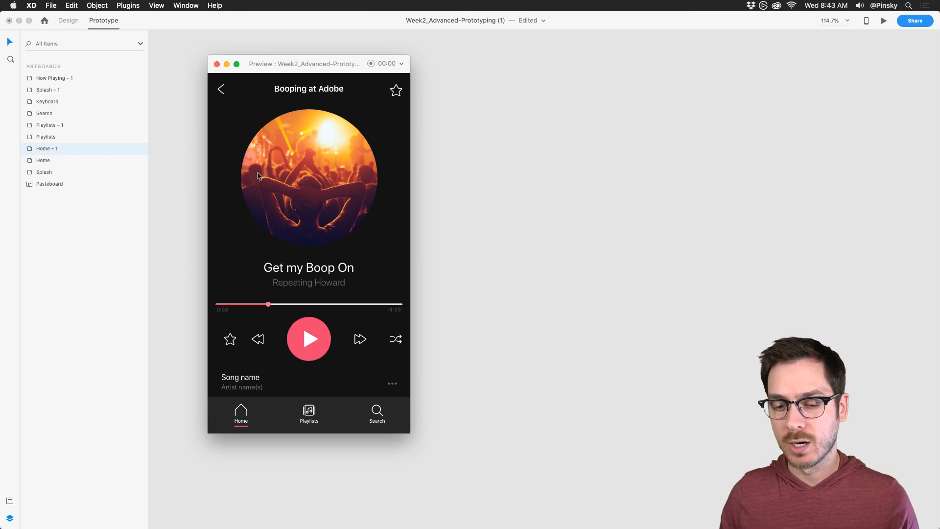
pyautogui.click(259, 175)
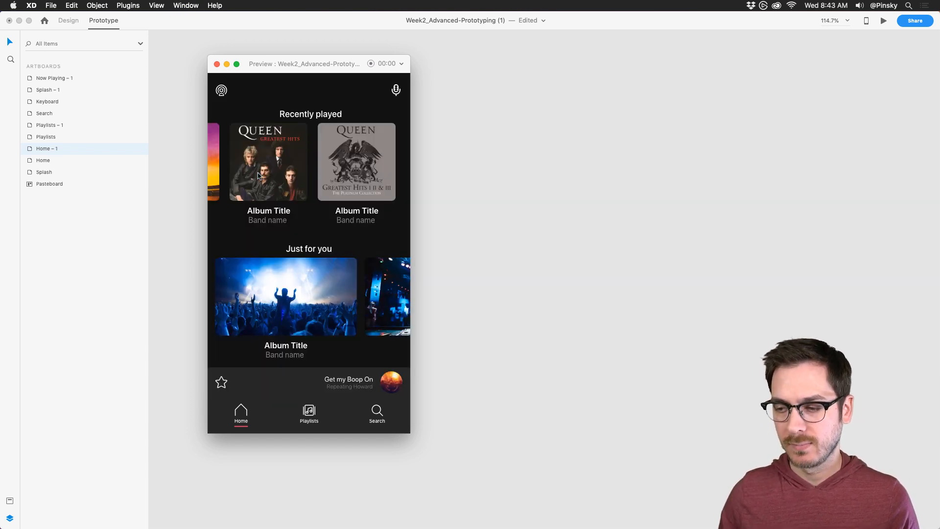
pyautogui.click(389, 384)
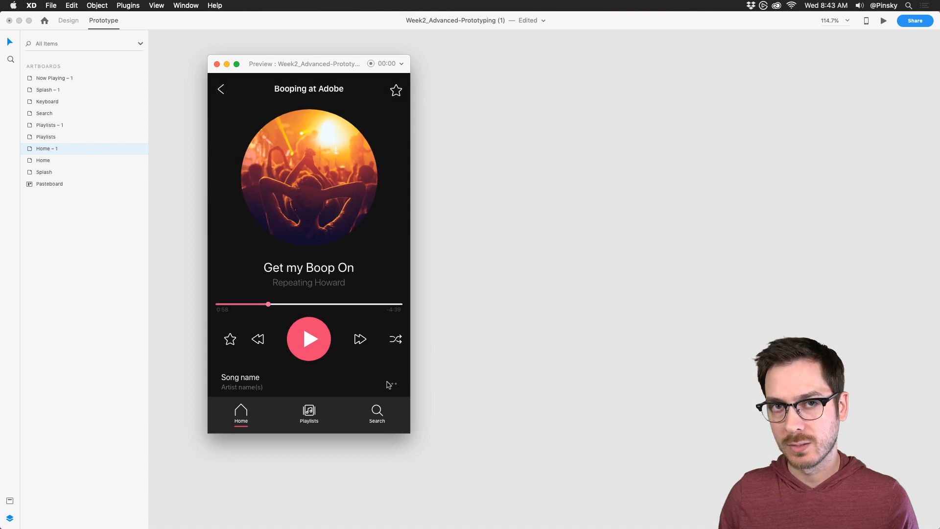
pyautogui.press('super+w')
pyautogui.press('super+Return')
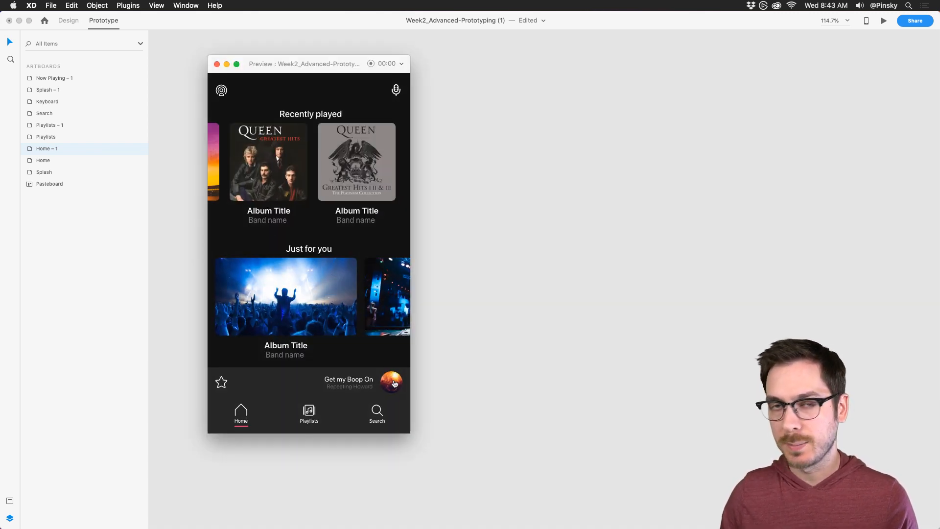
pyautogui.click(395, 384)
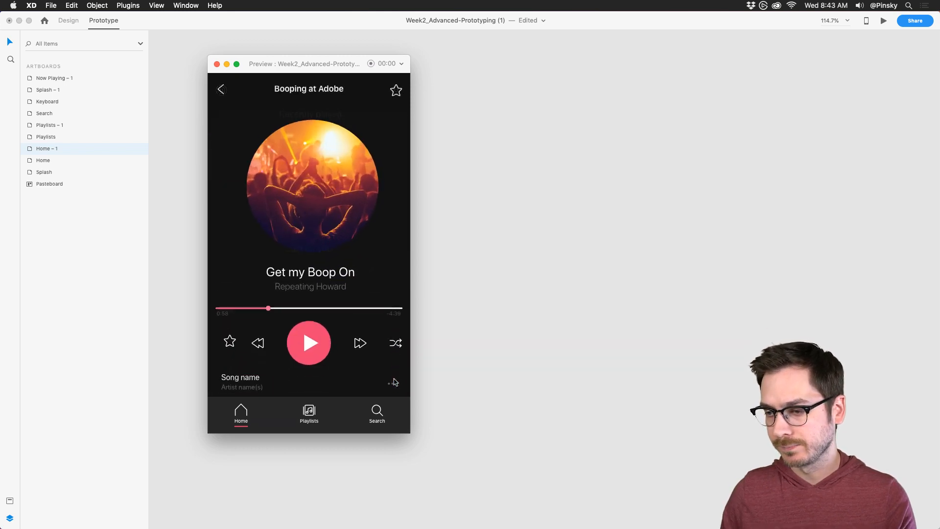
pyautogui.press('super+w')
# In Design mode, move the Just for you layer below the Currently Playing group on Home – 1
pyautogui.scroll(10, 305, 219)
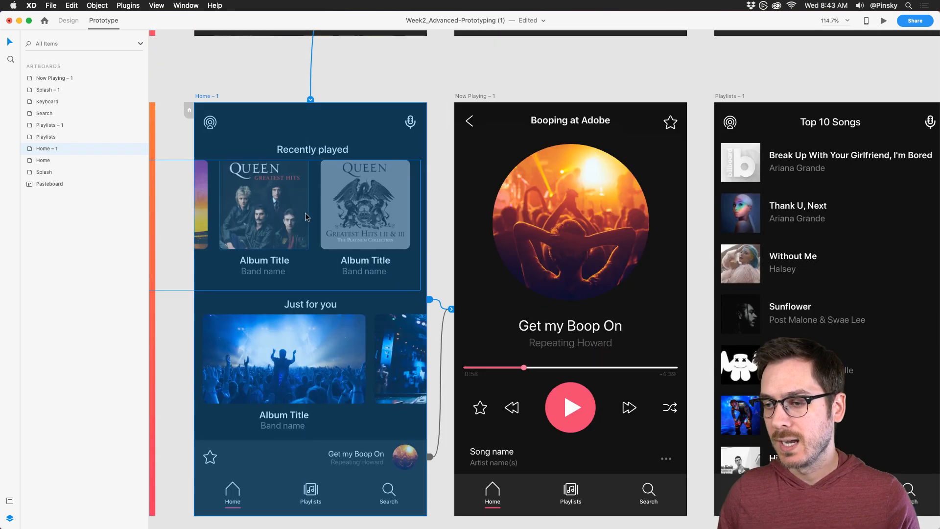
pyautogui.scroll(-1, 304, 213)
pyautogui.click(62, 22)
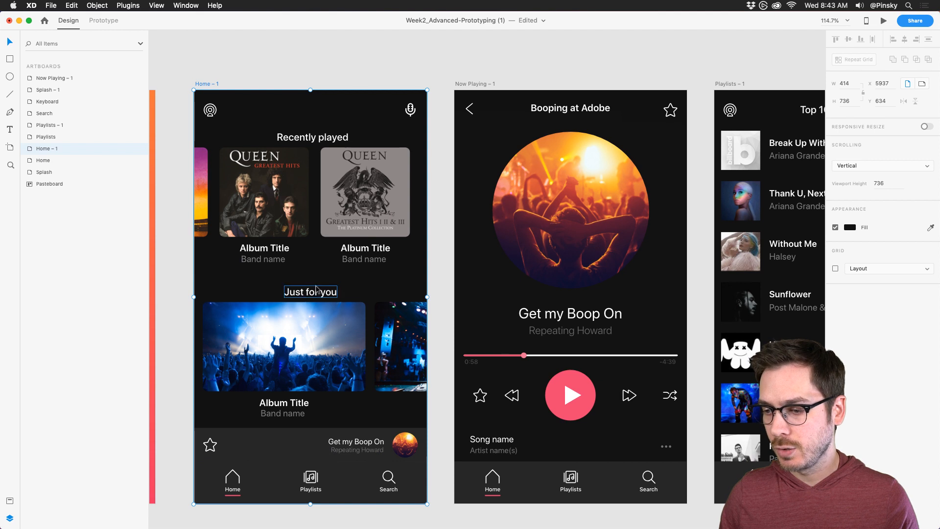
pyautogui.click(311, 292)
pyautogui.click(30, 137)
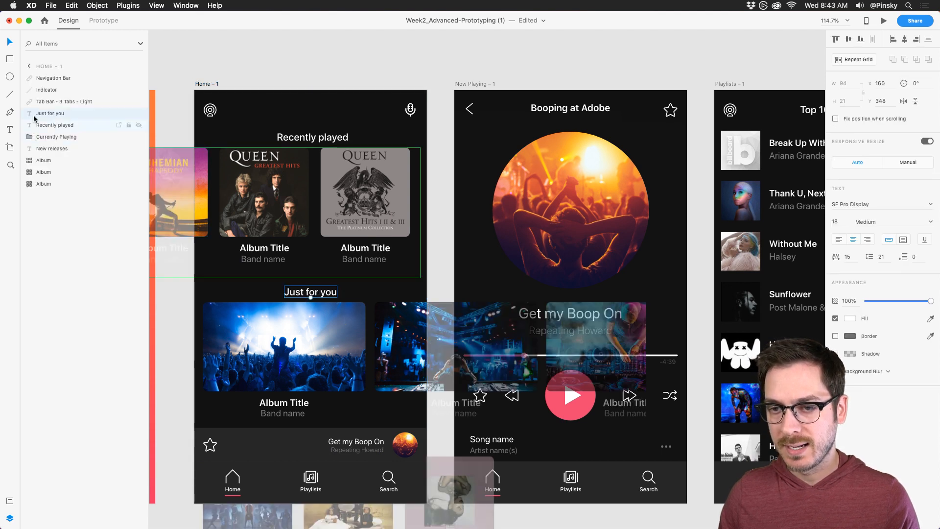
pyautogui.moveTo(45, 114); pyautogui.dragTo(41, 142)
pyautogui.click(590, 260)
pyautogui.click(25, 102)
pyautogui.click(295, 246)
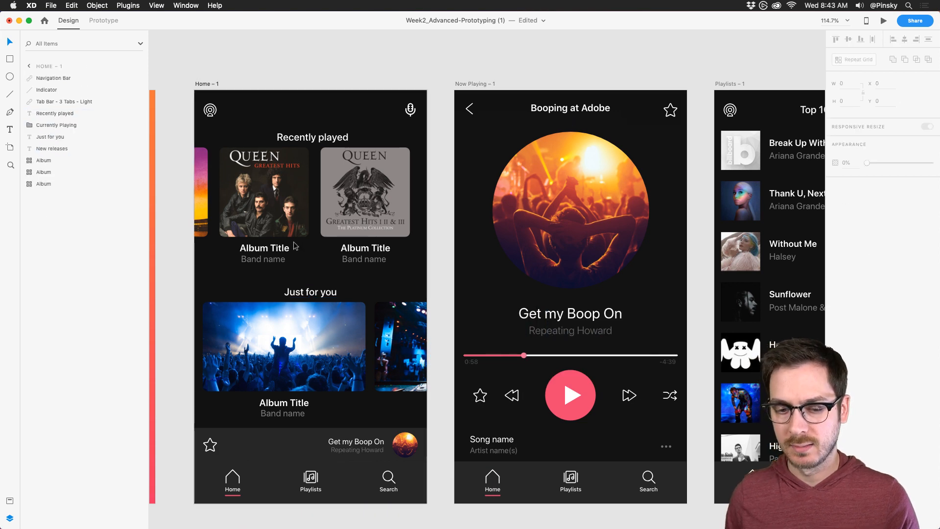
# Preview the Currently Playing bar's expansion again with the changed layer order
pyautogui.press('super+Return')
pyautogui.click(391, 376)
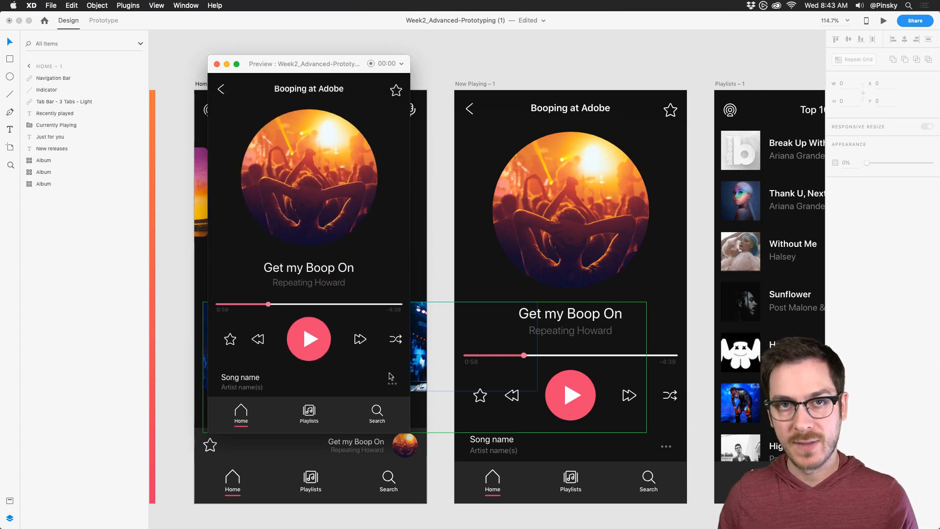
pyautogui.press('super+w')
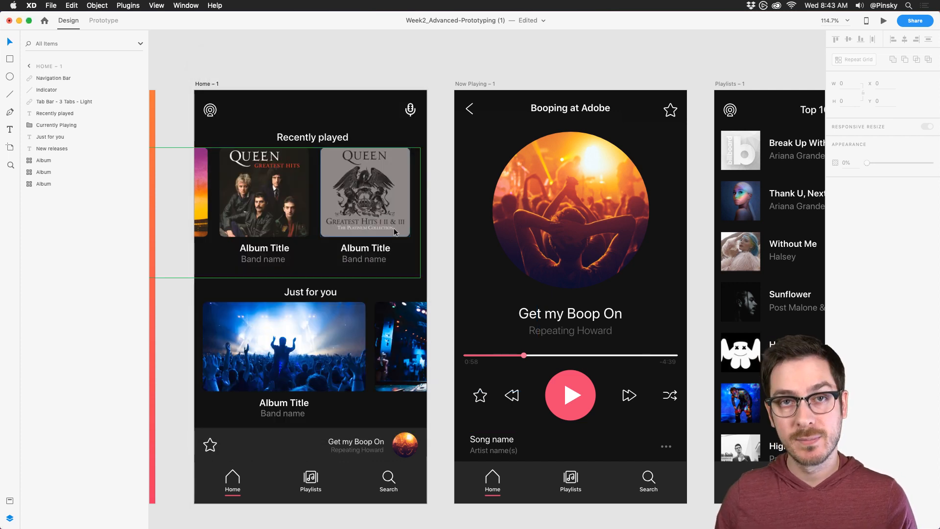
# Switch to the Day1_Design-System-Setup document and turn the pause button's circle and bars on UI Elements – Buttons into a symbol
pyautogui.hscroll(5, 395, 232)
pyautogui.scroll(-2, 395, 232)
pyautogui.click(282, 418)
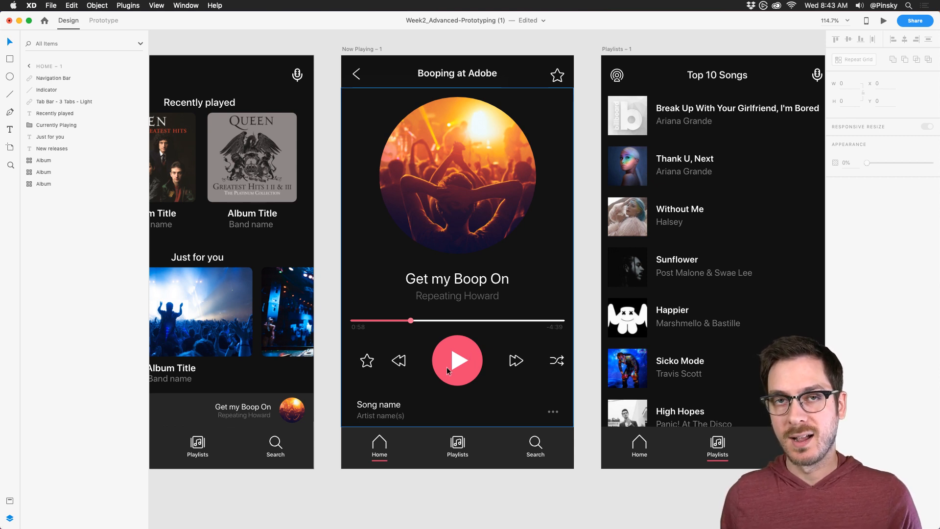
pyautogui.press('super+grave')
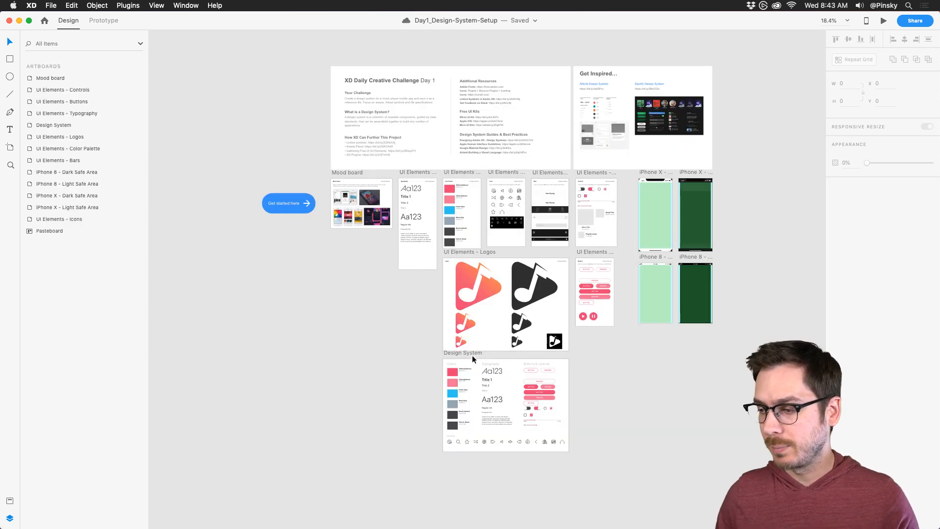
pyautogui.scroll(5, 622, 323)
pyautogui.click(472, 275)
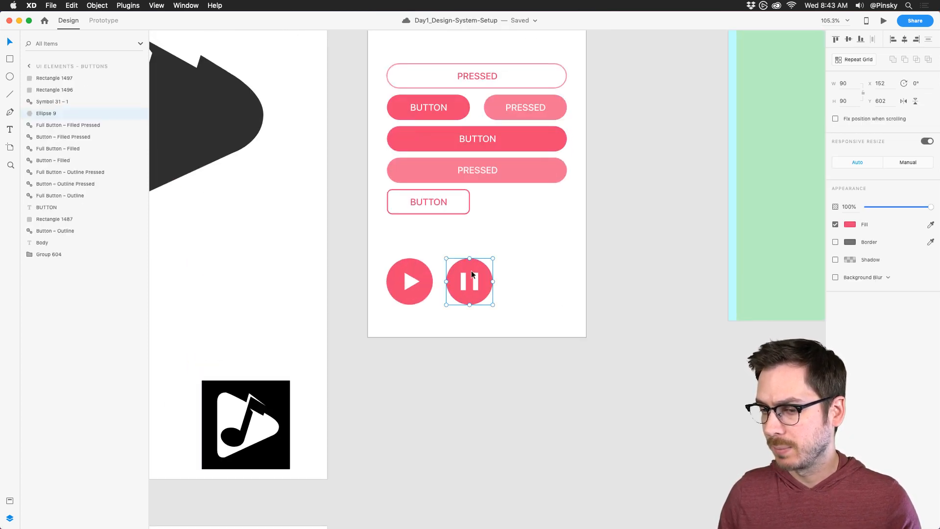
pyautogui.moveTo(521, 261); pyautogui.dragTo(460, 292)
pyautogui.press('super+k')
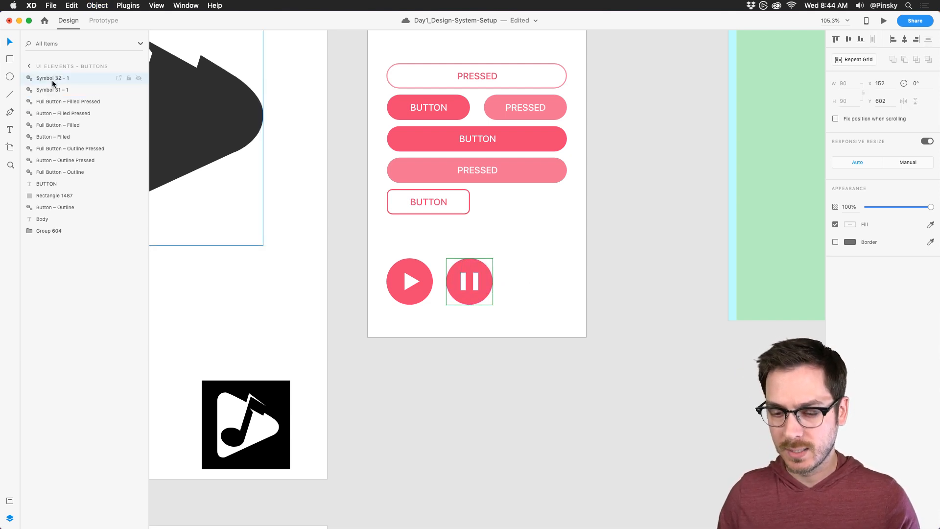
# Rename the new pause symbol as Pause Button in the document's assets
pyautogui.press('super+shift+y')
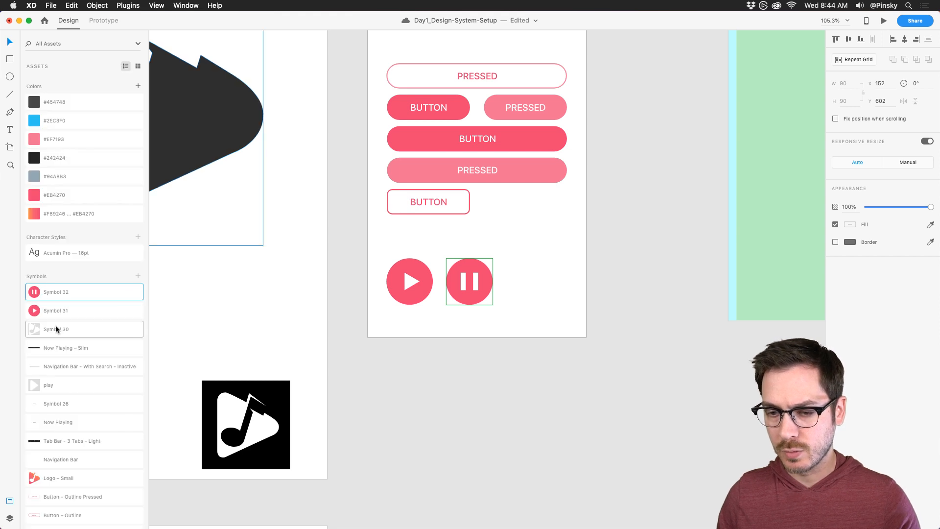
pyautogui.doubleClick(51, 291)
pyautogui.write('Pa')
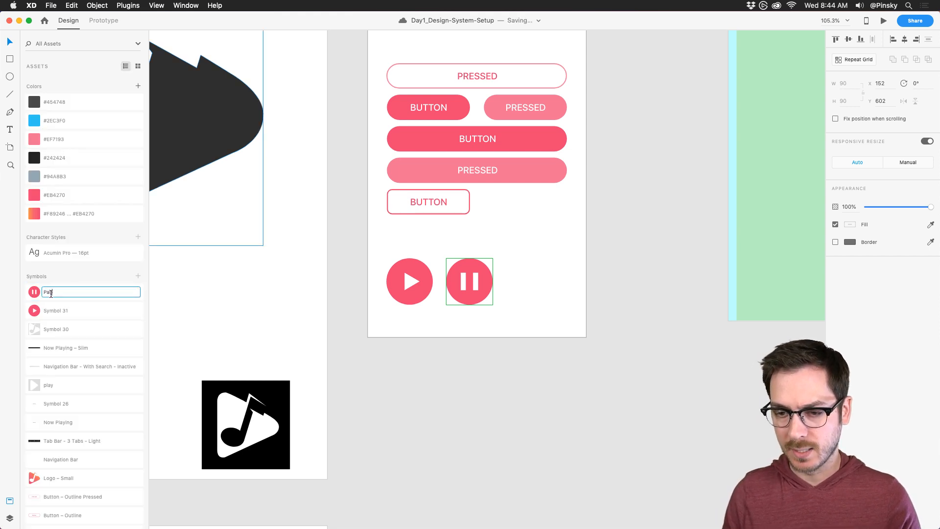
pyautogui.write('use Button')
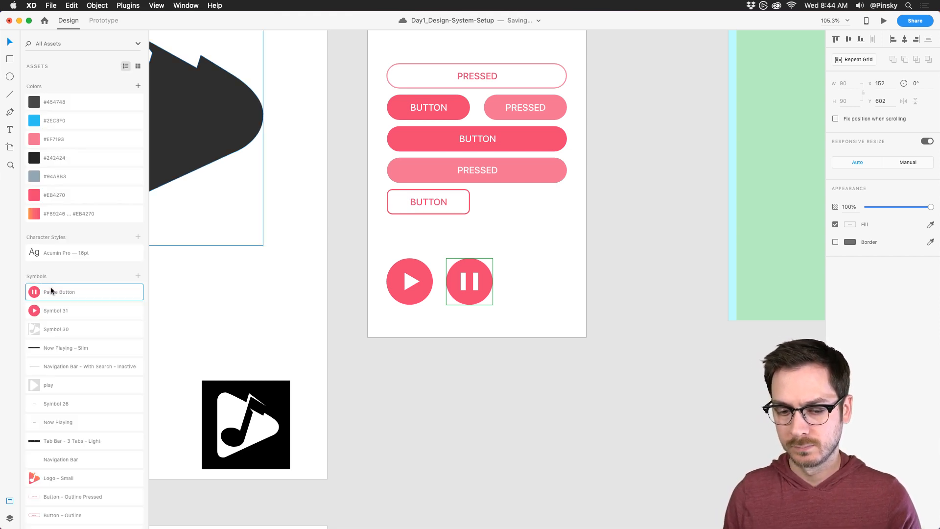
pyautogui.press('Return')
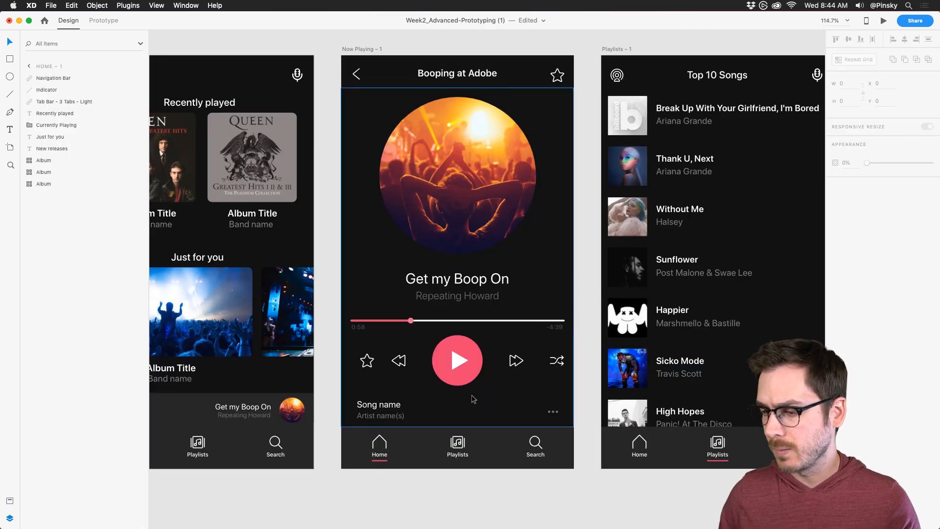
# Back in Week2_Advanced-Prototyping (1), open the Currently Playing group on Now Playing – 1 down to the play button's circle and undo the last layer reorder
pyautogui.click(473, 361)
pyautogui.moveTo(473, 361); pyautogui.dragTo(489, 310)
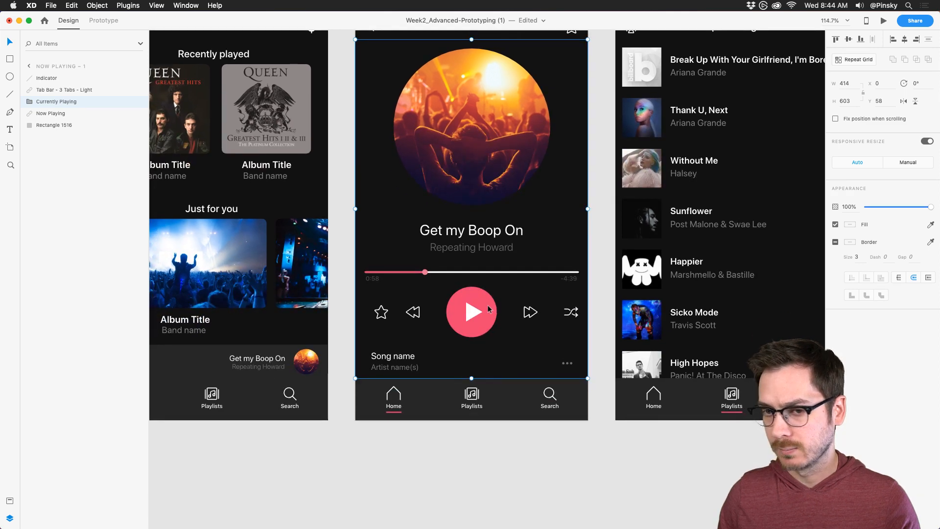
pyautogui.doubleClick(489, 310)
pyautogui.doubleClick(488, 310)
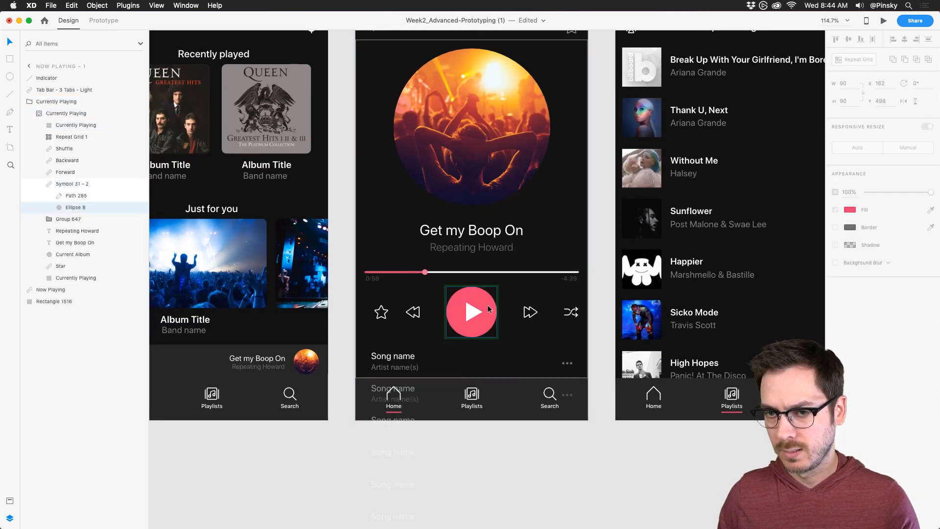
pyautogui.press('super+z')
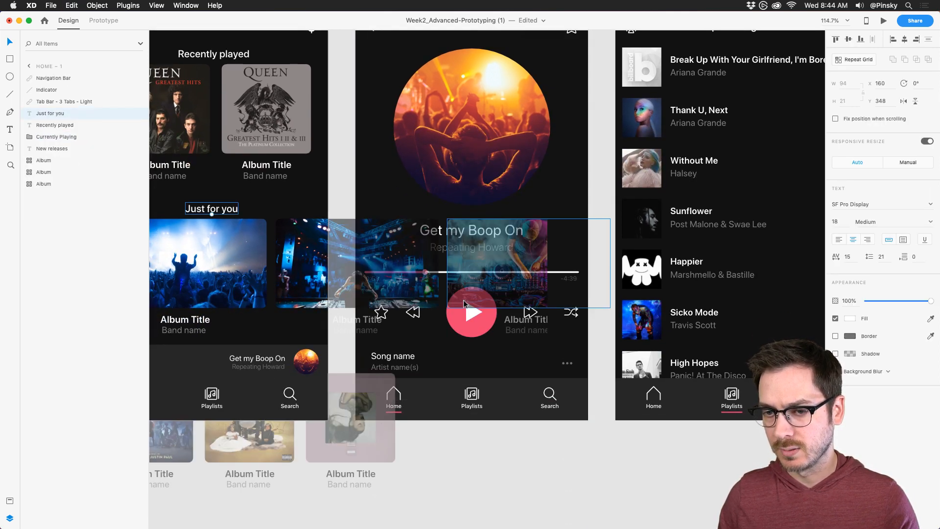
# Paste the Pause Button symbol into the Currently Playing group on Now Playing – 1 and move it partly over the play button
pyautogui.press('Escape')
pyautogui.click(494, 320)
pyautogui.doubleClick(492, 319)
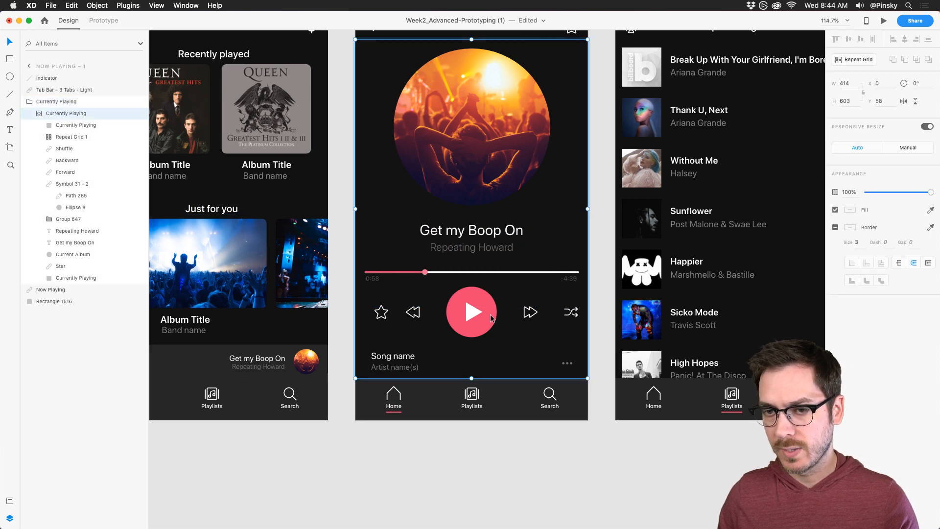
pyautogui.click(78, 172)
pyautogui.press('super+c')
pyautogui.press('super+v')
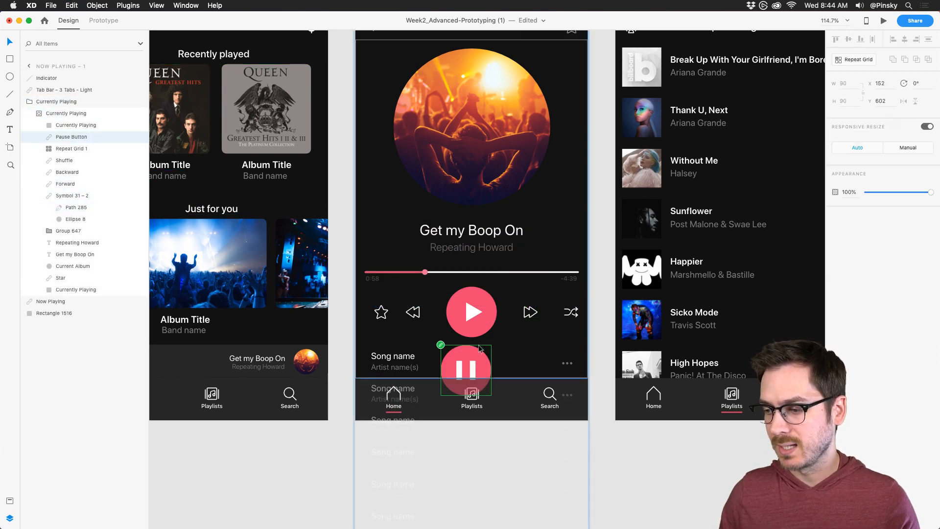
pyautogui.moveTo(487, 351); pyautogui.dragTo(509, 293)
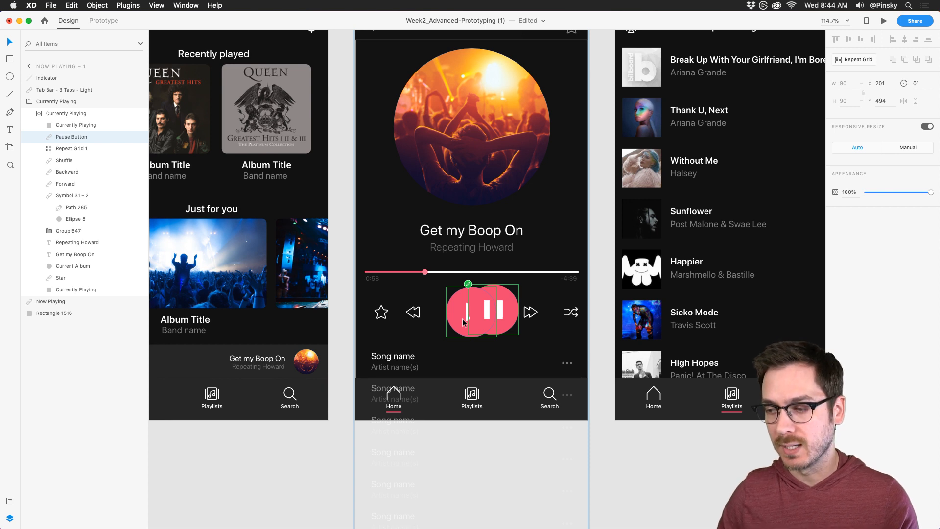
# Undo the pasted pause button and swap the play button symbol for the Pause Button symbol from the assets
pyautogui.click(9, 500)
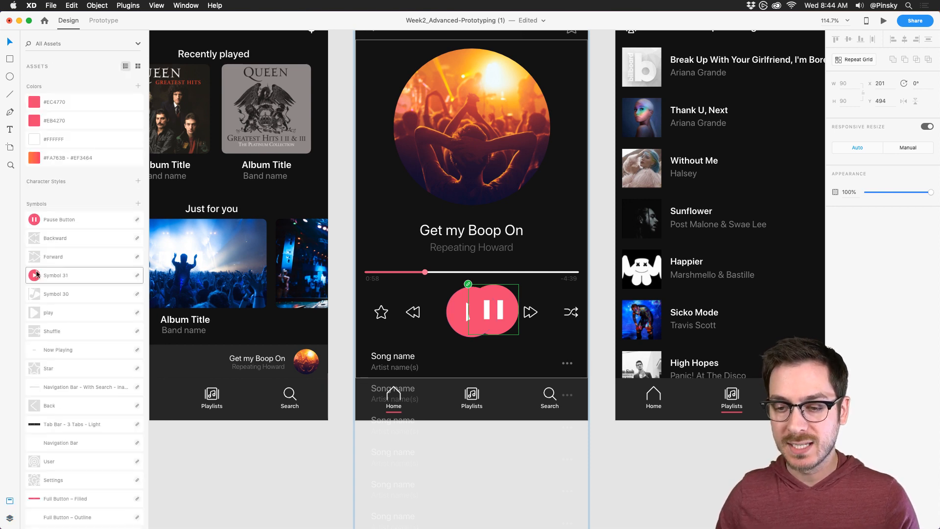
pyautogui.press('cmd+z')
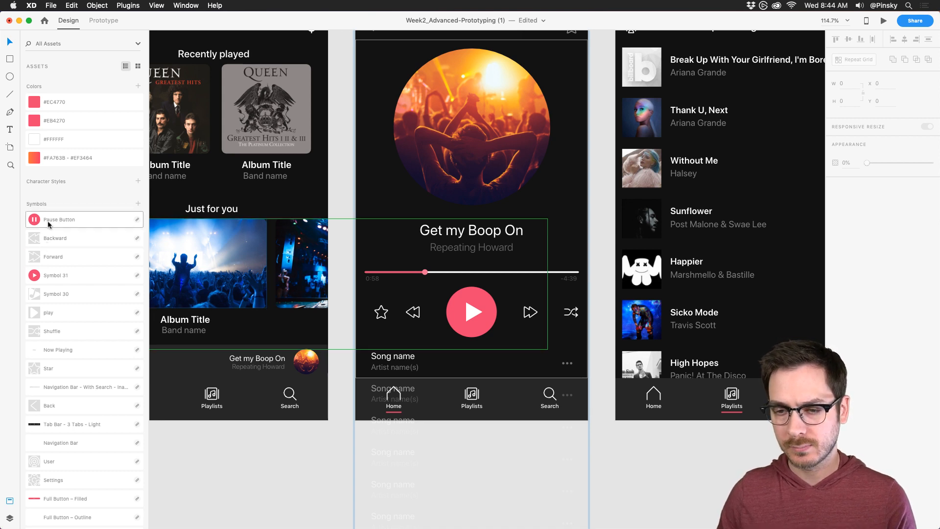
pyautogui.moveTo(48, 223); pyautogui.dragTo(488, 301)
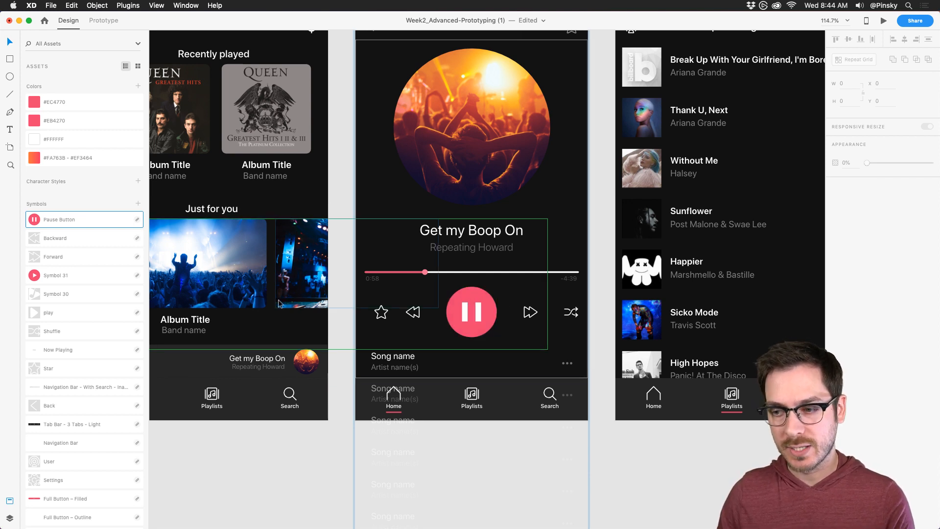
# Select the Pause Button layer inside the Currently Playing group on Home – 1 to check the symbol there
pyautogui.click(223, 323)
pyautogui.scroll(-3, 223, 323)
pyautogui.hscroll(-4, 223, 323)
pyautogui.click(269, 293)
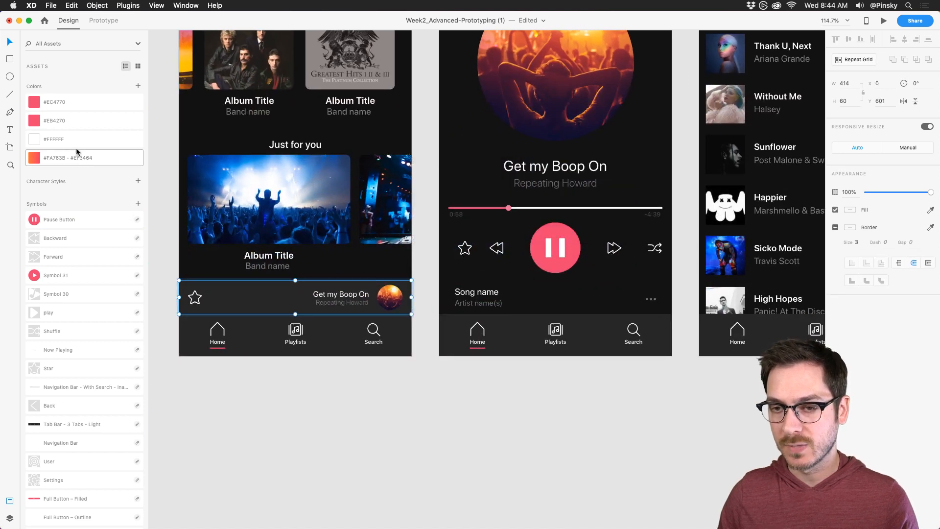
pyautogui.press('super+y')
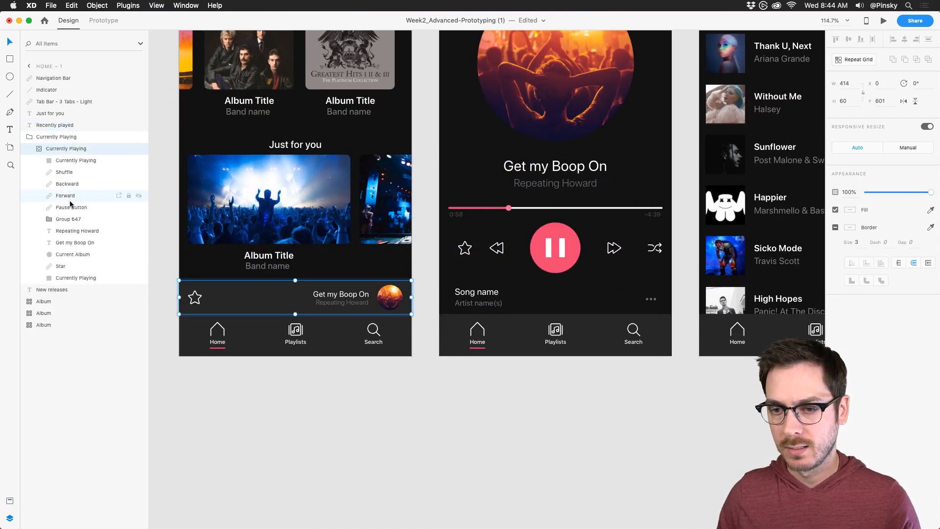
pyautogui.click(71, 208)
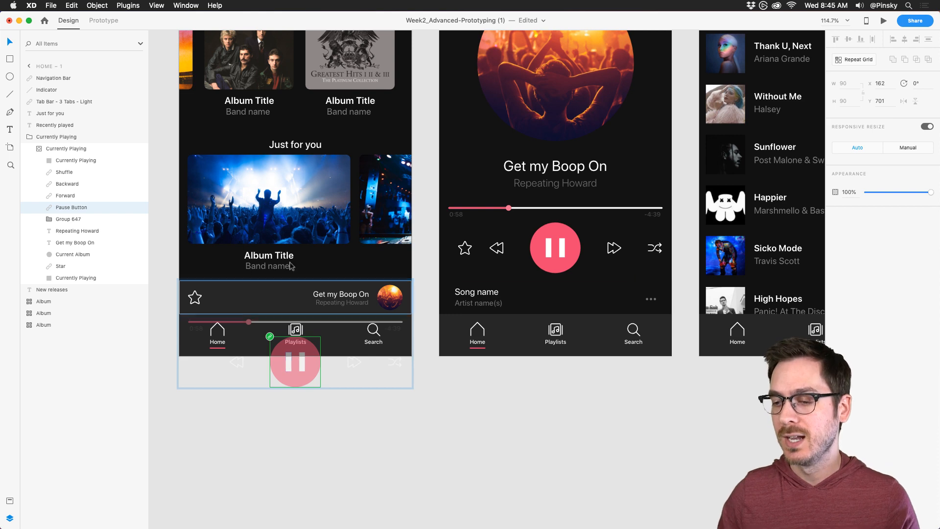
# Set the Auto-Animate duration to 0.6 s on the link from Home – 1's Currently Playing bar to Now Playing – 1
pyautogui.click(271, 194)
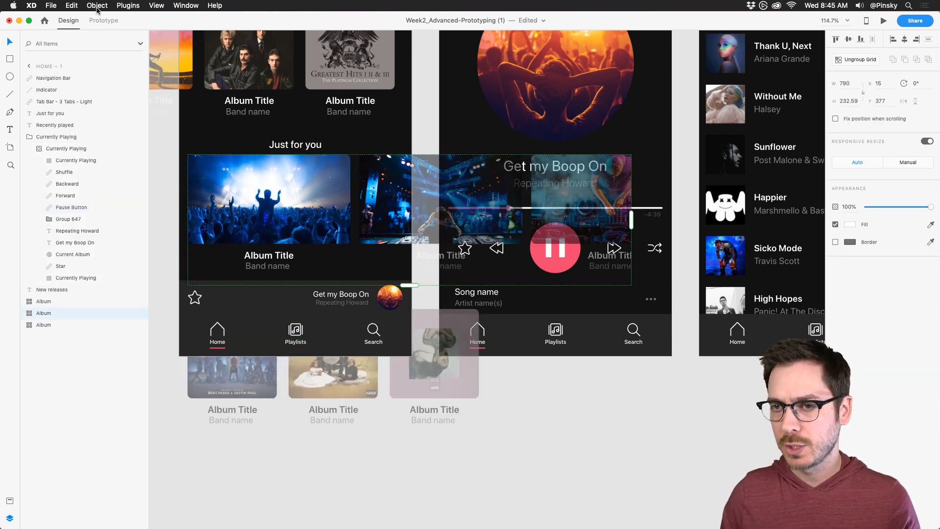
pyautogui.click(103, 20)
pyautogui.click(414, 295)
pyautogui.click(415, 296)
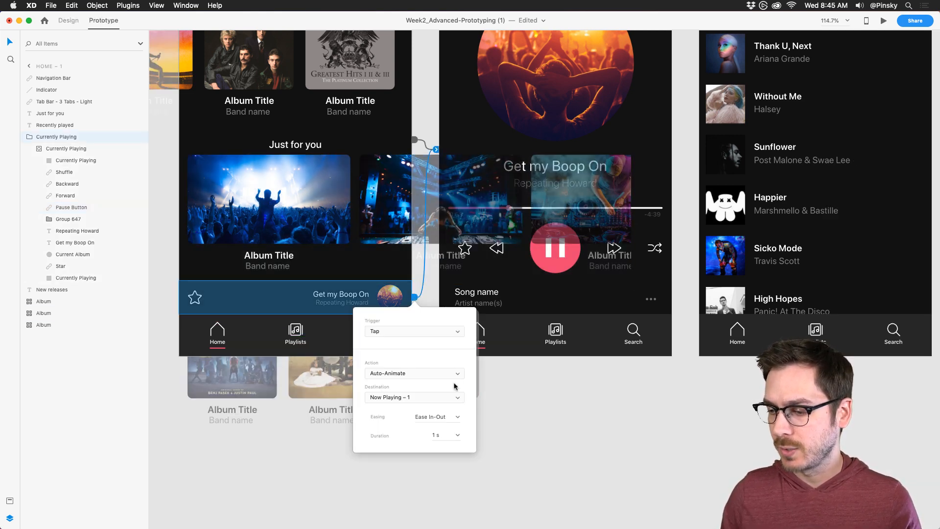
pyautogui.click(457, 435)
pyautogui.click(443, 464)
# Preview the tap transition that expands the Get my Boop On bar into the full player, and close the preview
pyautogui.press('super+Return')
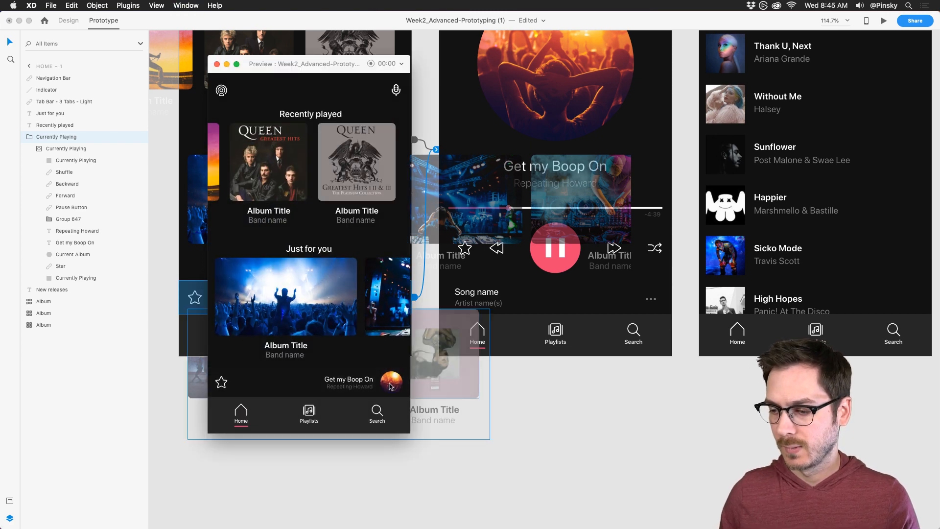
pyautogui.click(353, 383)
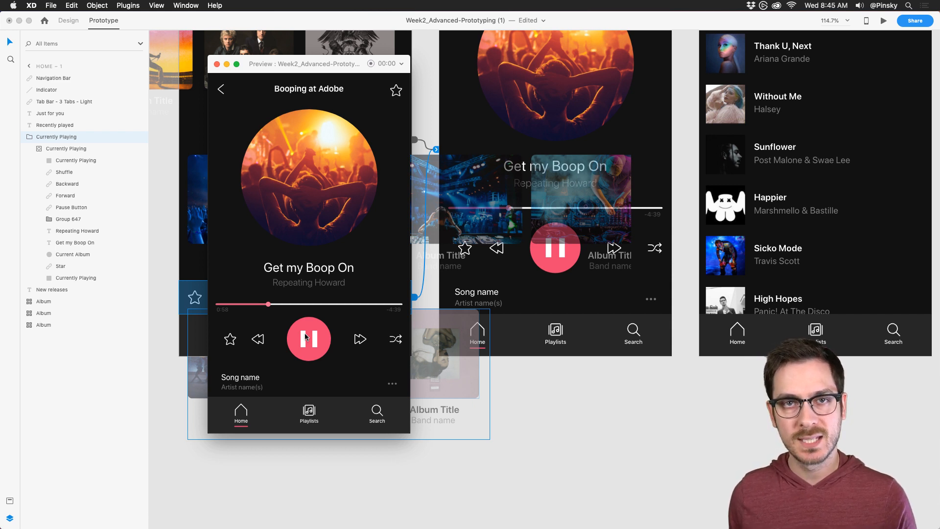
pyautogui.press('super+w')
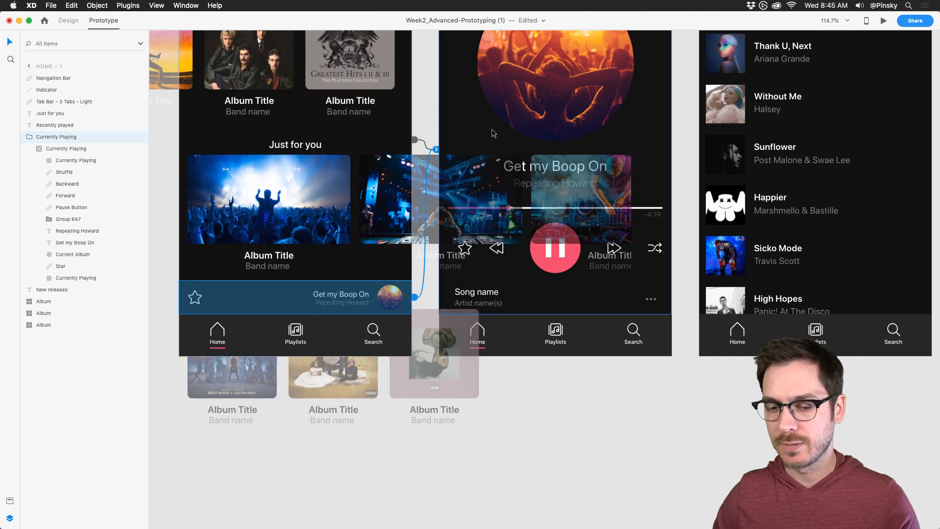
# Duplicate the Now Playing – 1 artboard and place the copy directly below the original
pyautogui.hscroll(2, 475, 211)
pyautogui.click(487, 387)
pyautogui.scroll(-2, 487, 344)
pyautogui.scroll(-3, 488, 340)
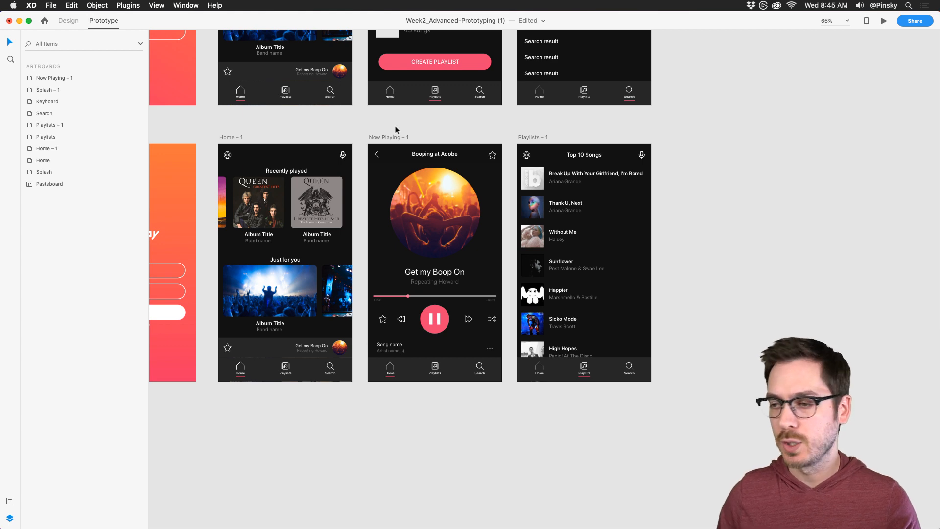
pyautogui.moveTo(377, 138); pyautogui.dragTo(385, 405)
pyautogui.scroll(-5, 386, 406)
# In Design mode, rotate the Current Album circle inside the Currently Playing group on Now Playing – 2 to 360°
pyautogui.click(68, 20)
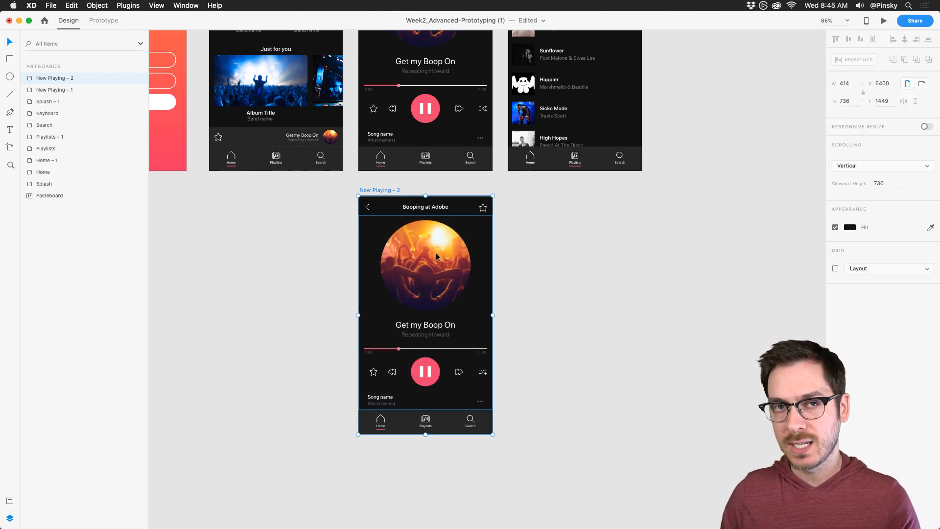
pyautogui.scroll(5, 431, 255)
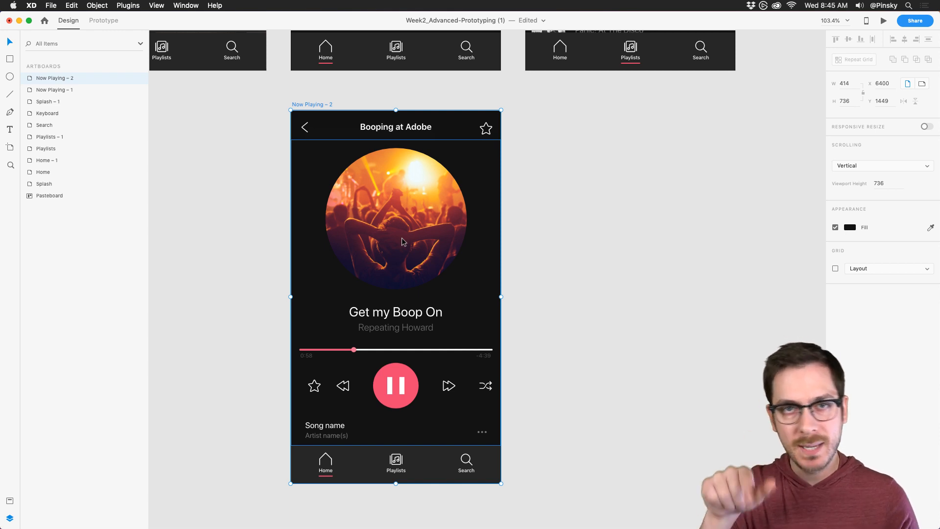
pyautogui.doubleClick(416, 186)
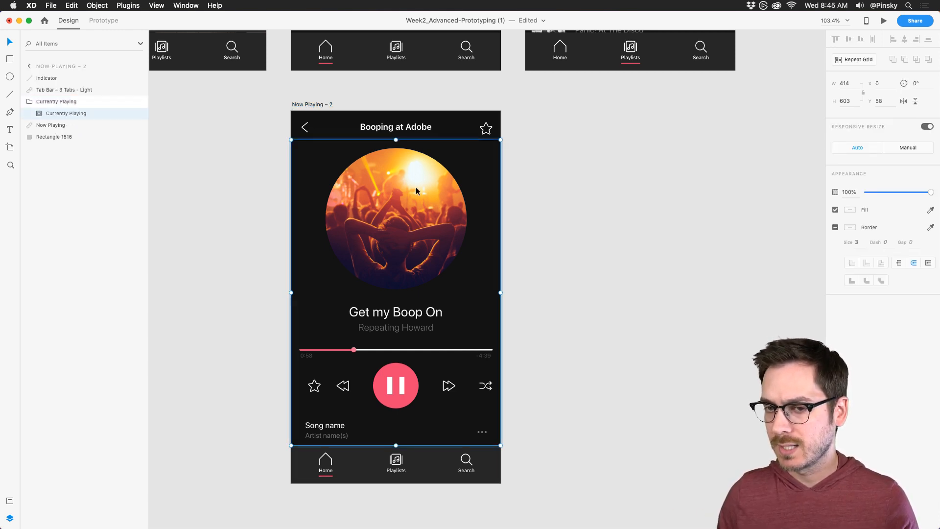
pyautogui.doubleClick(415, 187)
pyautogui.click(420, 208)
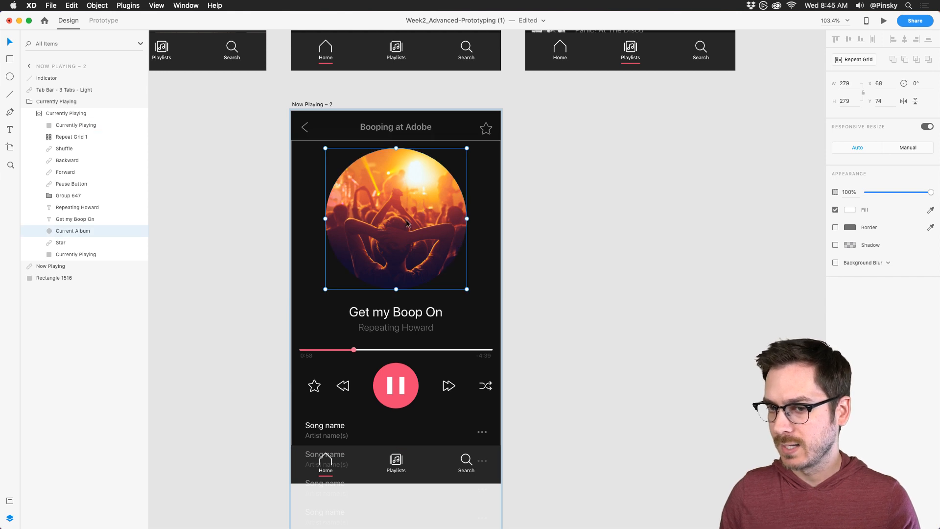
pyautogui.click(917, 84)
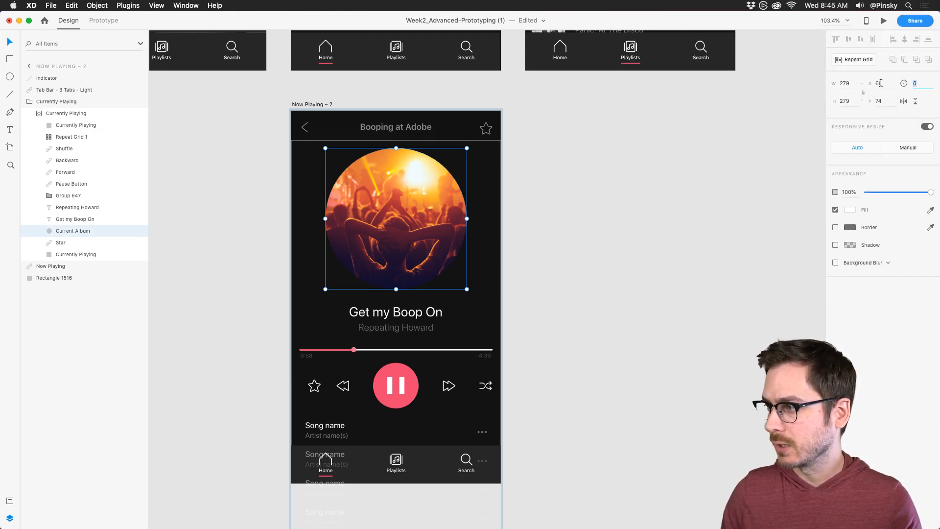
pyautogui.press('Return')
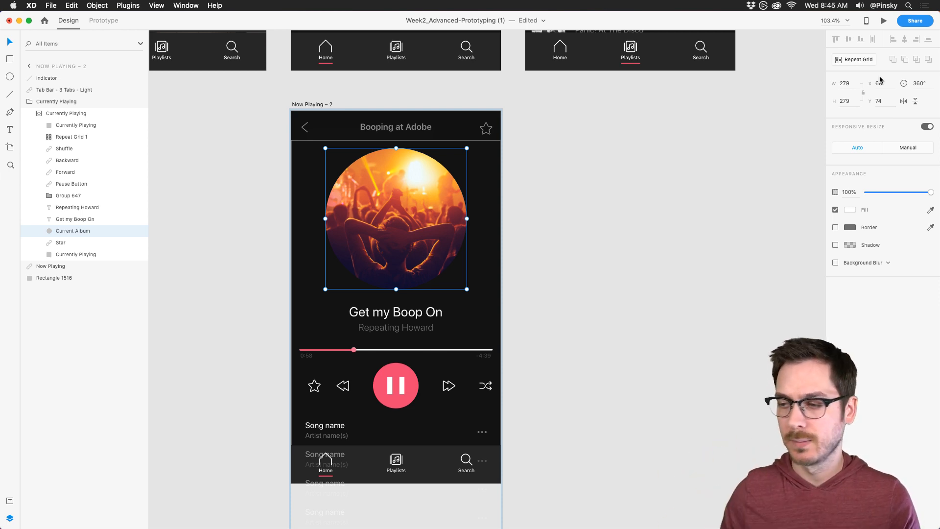
# In Prototype mode, wire the whole Now Playing – 1 artboard to Now Playing – 2
pyautogui.scroll(6, 422, 184)
pyautogui.scroll(-1, 402, 172)
pyautogui.scroll(3, 400, 171)
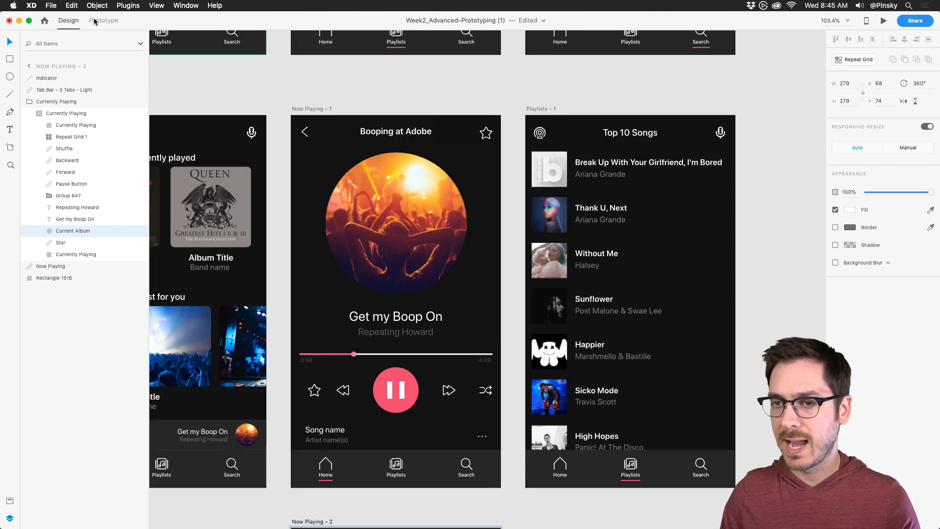
pyautogui.click(94, 21)
pyautogui.click(312, 109)
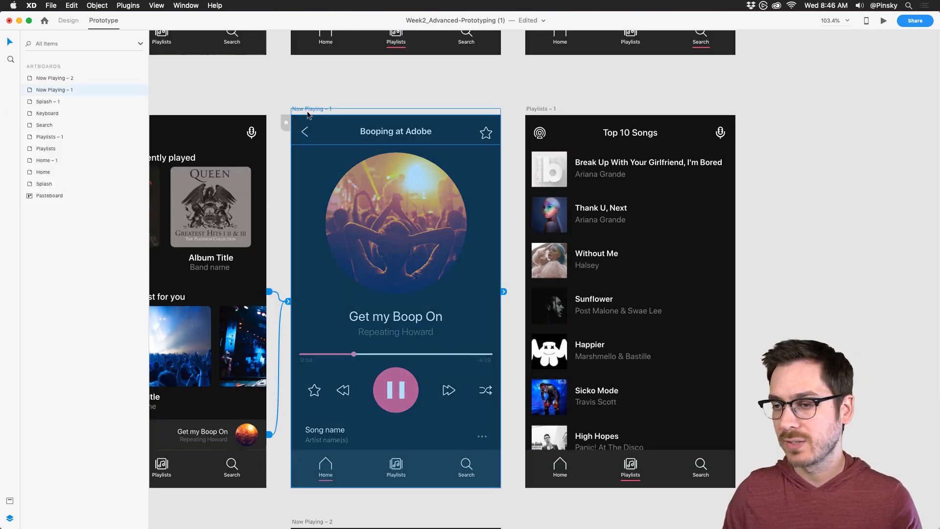
pyautogui.scroll(-3, 479, 174)
pyautogui.moveTo(504, 186); pyautogui.dragTo(416, 352)
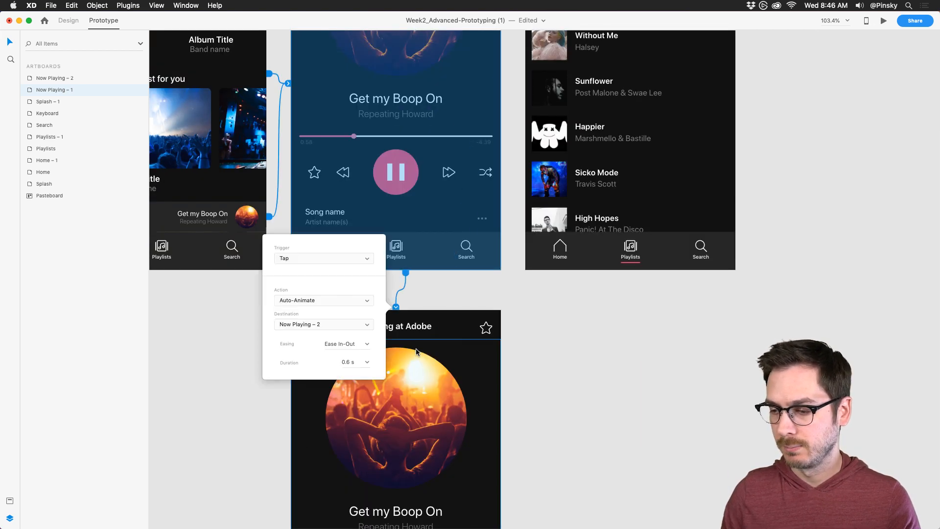
# Give the link to Now Playing – 2 a Time trigger with 0 s delay and an Auto-Animate duration of 5 s
pyautogui.click(301, 258)
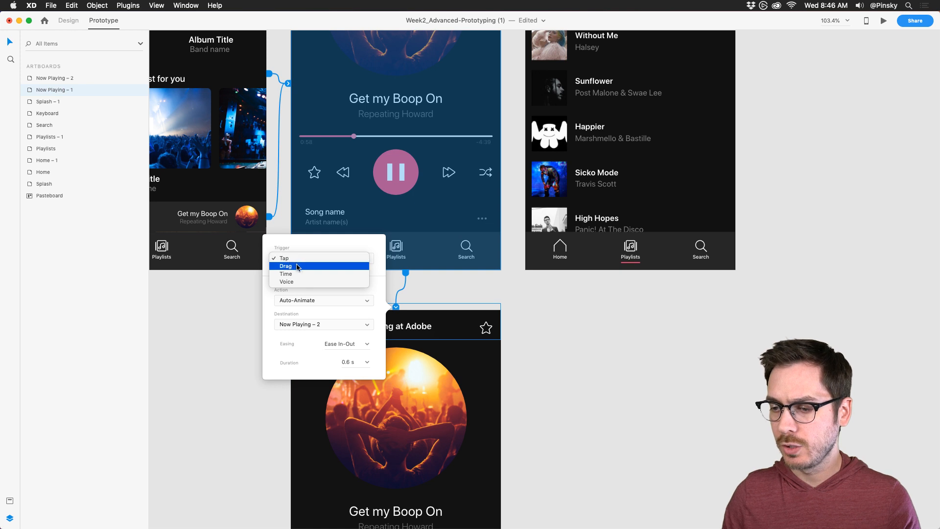
pyautogui.click(298, 274)
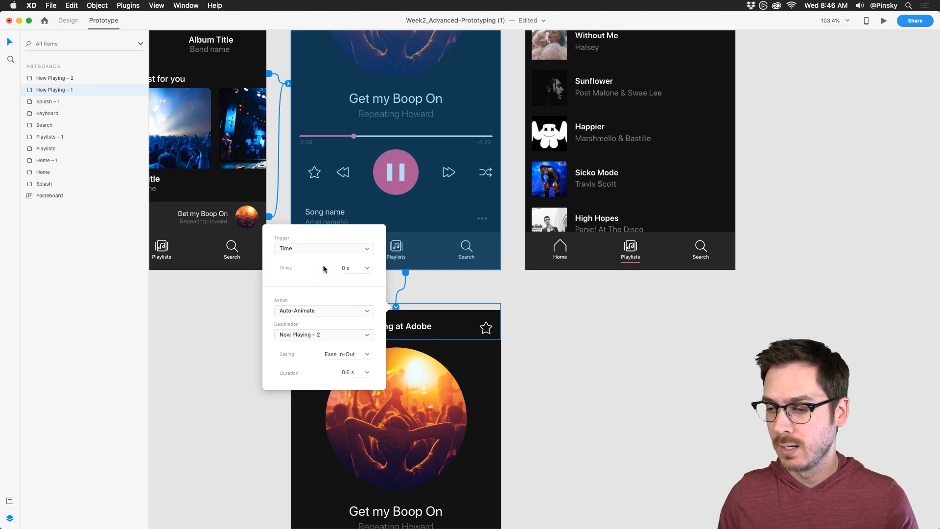
pyautogui.click(356, 271)
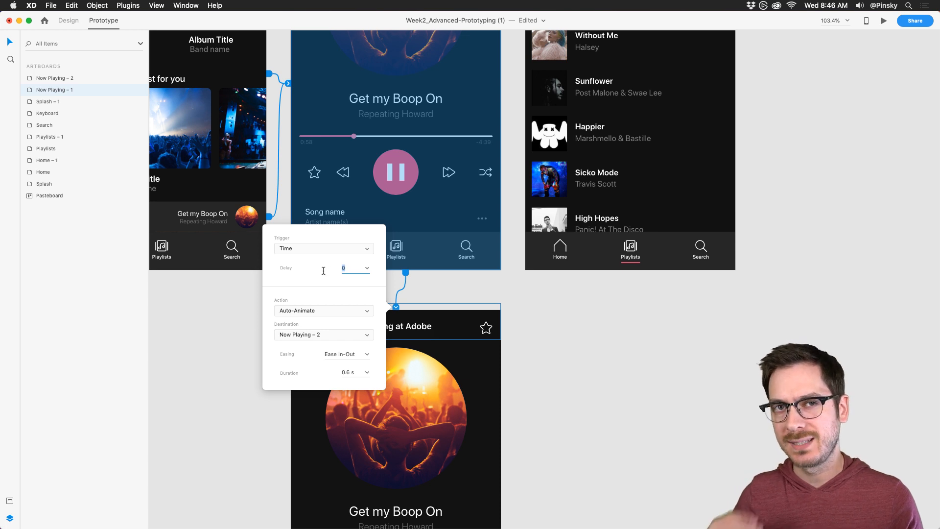
pyautogui.click(368, 355)
pyautogui.click(364, 392)
pyautogui.click(333, 375)
pyautogui.write('5')
pyautogui.press('Return')
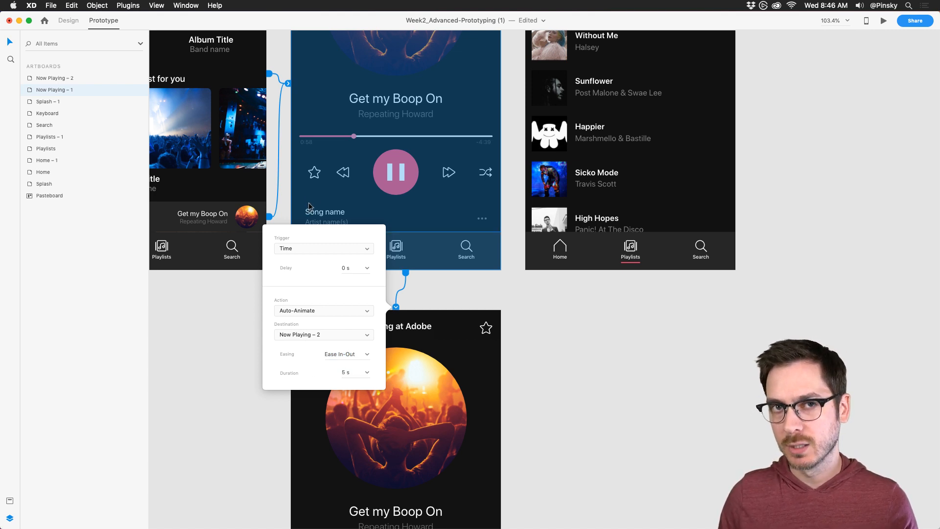
# Preview from Home – 1, open the player from the Currently Playing bar to watch the album art spin, and close the preview
pyautogui.click(326, 79)
pyautogui.moveTo(311, 78); pyautogui.dragTo(419, 234)
pyautogui.click(294, 156)
pyautogui.press('super+Return')
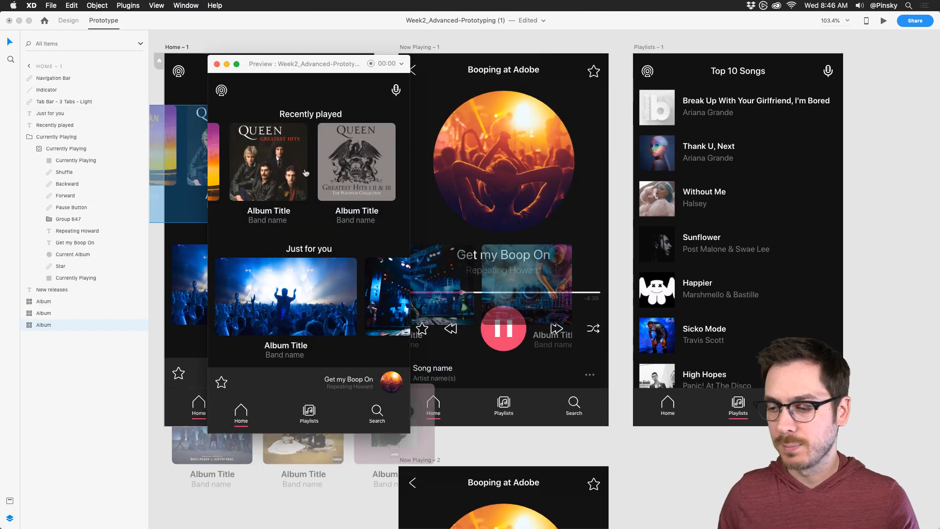
pyautogui.click(386, 384)
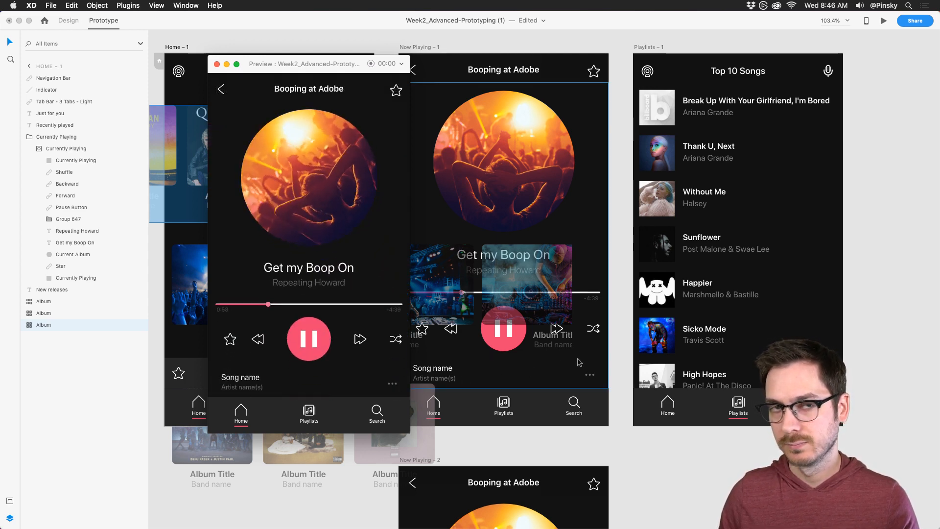
pyautogui.press('super+w')
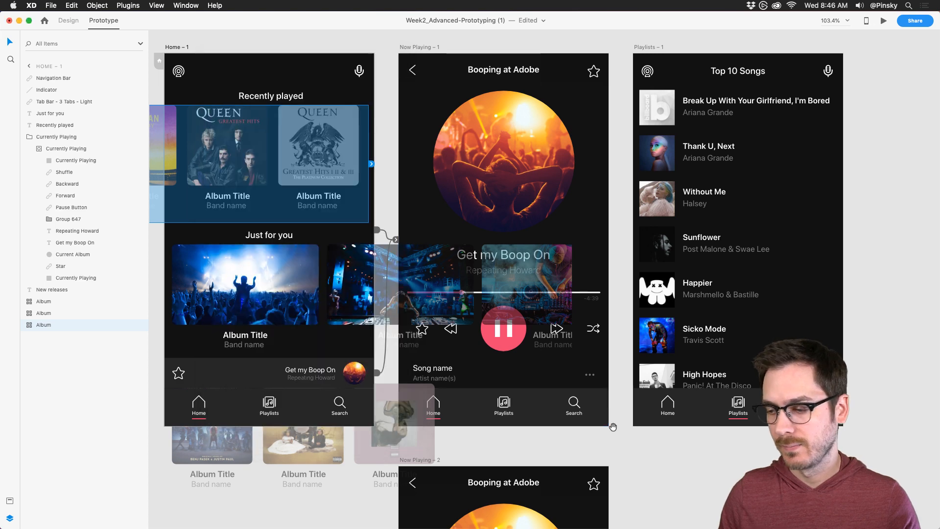
# In Design mode, open the progress bar's Group 647 in the Currently Playing group on Now Playing – 2 and select the 0:58 label
pyautogui.moveTo(615, 443); pyautogui.dragTo(552, 173)
pyautogui.click(598, 342)
pyautogui.scroll(3, 430, 269)
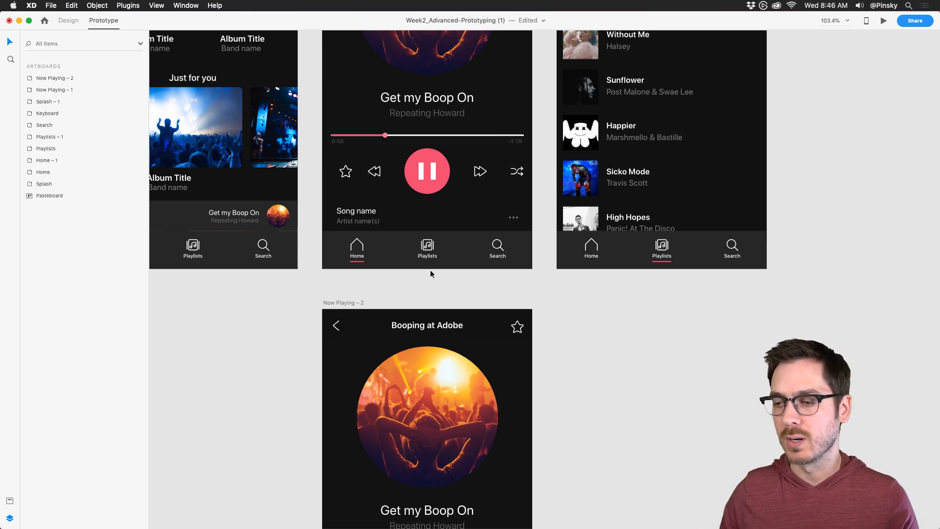
pyautogui.scroll(-5, 430, 269)
pyautogui.keyDown('ctrl'); pyautogui.scroll(5, 458, 337); pyautogui.keyUp('ctrl')
pyautogui.scroll(-2, 294, 318)
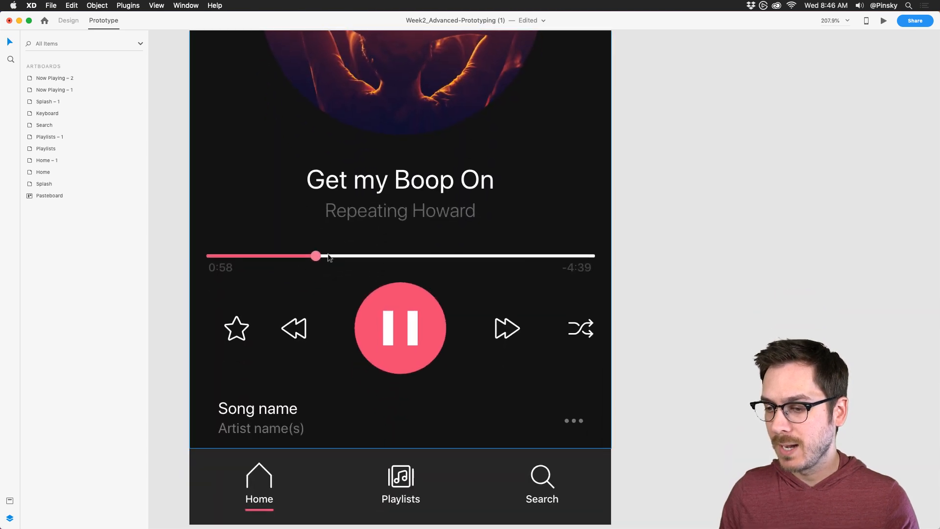
pyautogui.click(317, 256)
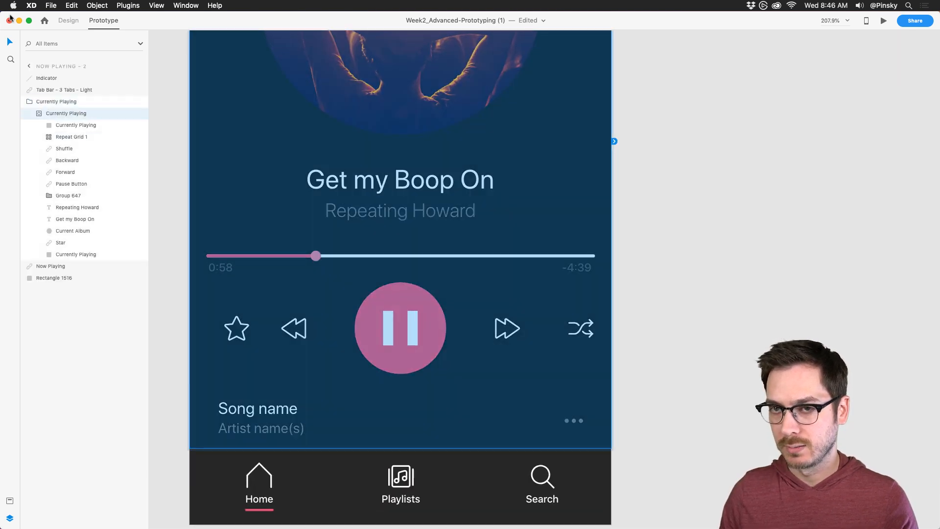
pyautogui.click(78, 22)
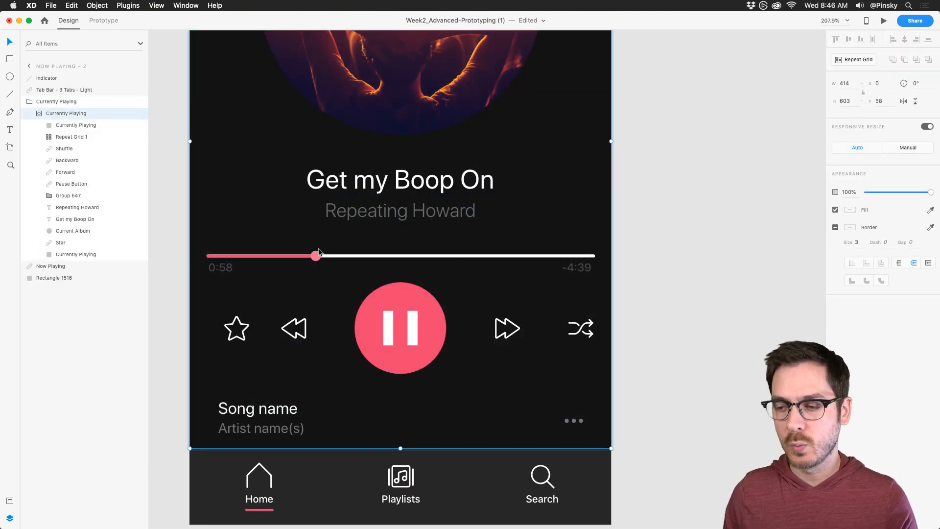
pyautogui.doubleClick(223, 269)
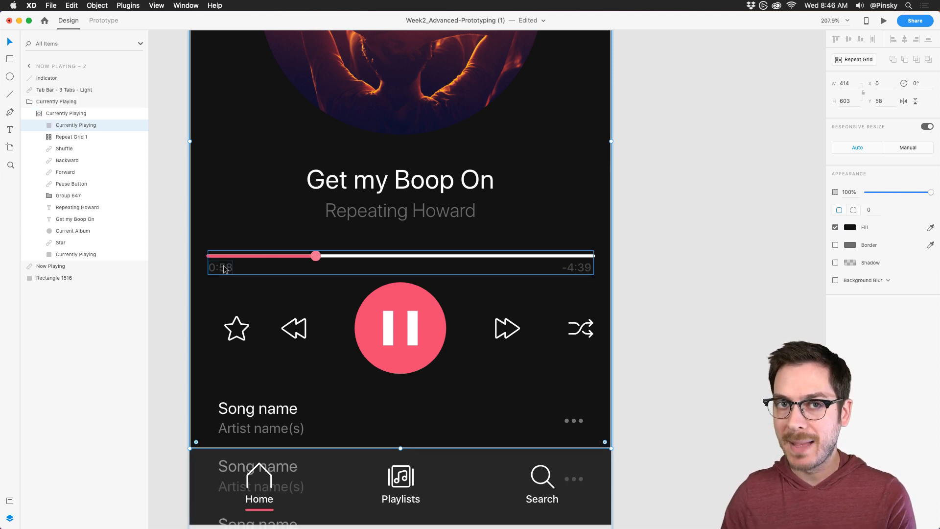
pyautogui.click(224, 268)
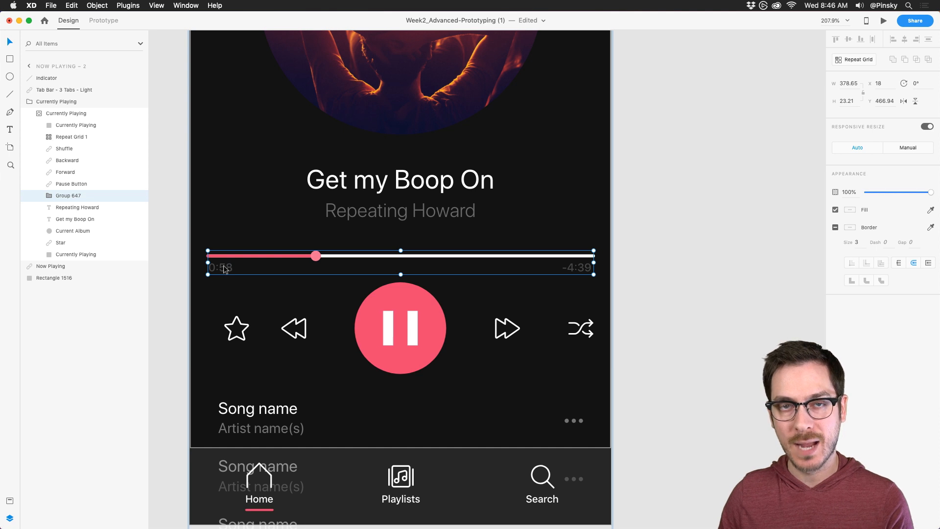
pyautogui.doubleClick(224, 267)
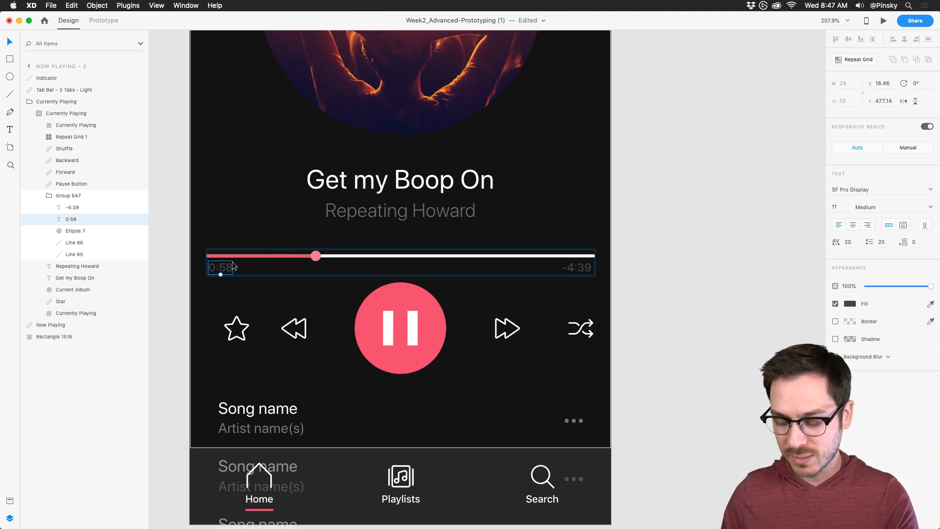
# Move the progress bar's knob further along the track on Now Playing – 2 and extend the pink played line to it
pyautogui.moveTo(320, 254); pyautogui.dragTo(352, 258)
pyautogui.scroll(3, 346, 256)
pyautogui.click(281, 255)
# Preview from Home – 1 again, open the player to watch the progress knob advance, and close the preview
pyautogui.scroll(-8, 353, 257)
pyautogui.moveTo(349, 198); pyautogui.dragTo(403, 319)
pyautogui.moveTo(296, 106); pyautogui.dragTo(403, 273)
pyautogui.click(359, 210)
pyautogui.press('super+Return')
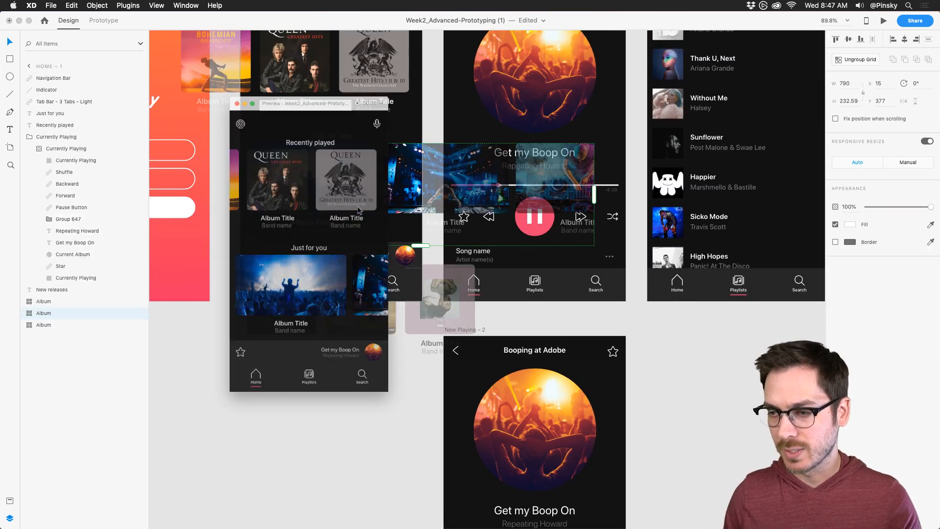
pyautogui.scroll(-10, 518, 363)
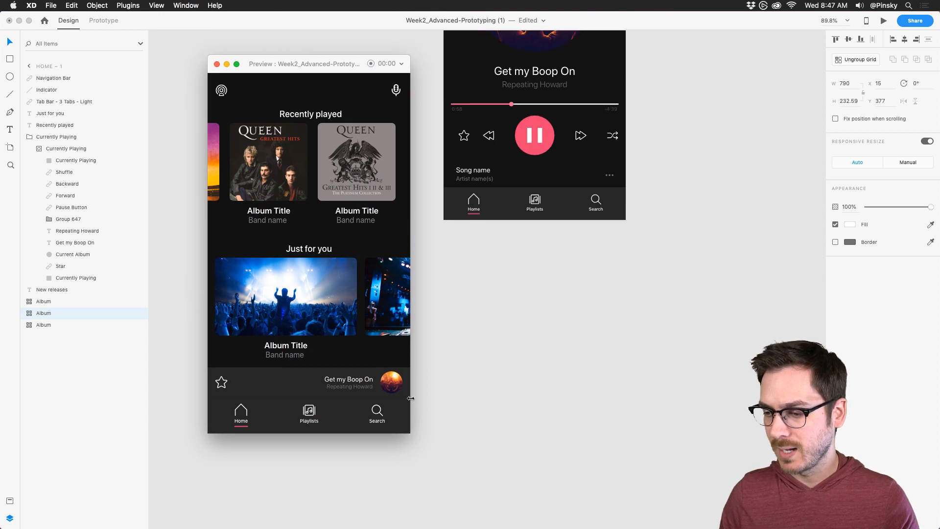
pyautogui.click(386, 382)
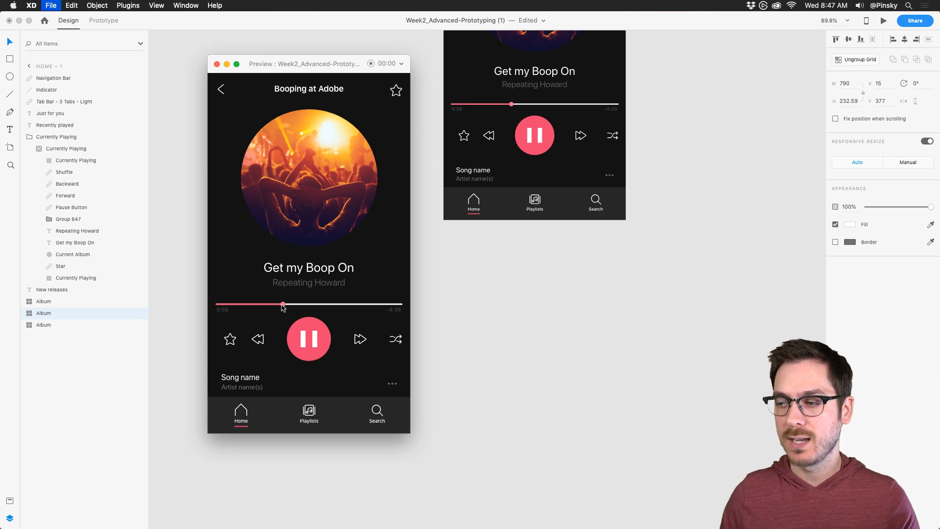
pyautogui.press('super+w')
# Examine the Keyboard artboard and the Search artboard's navigation bar alongside the neighbouring screens
pyautogui.scroll(6, 295, 275)
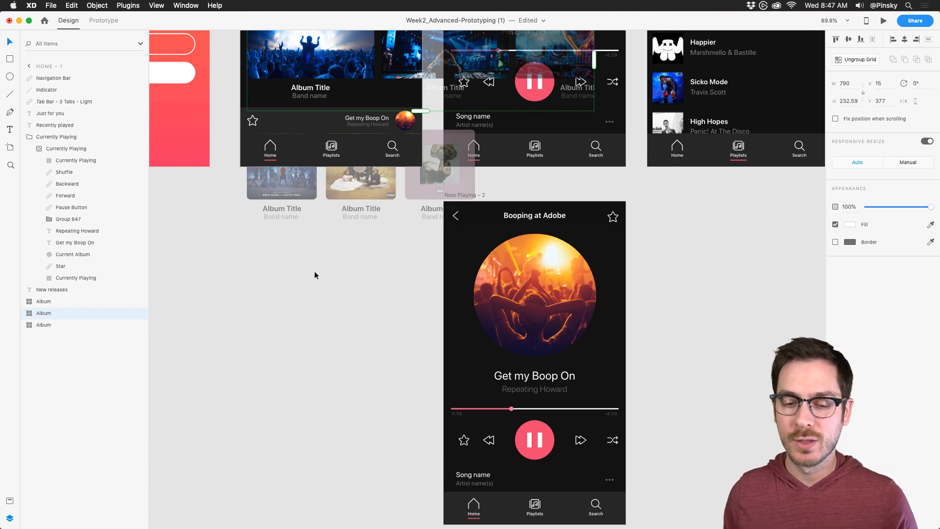
pyautogui.scroll(5, 315, 270)
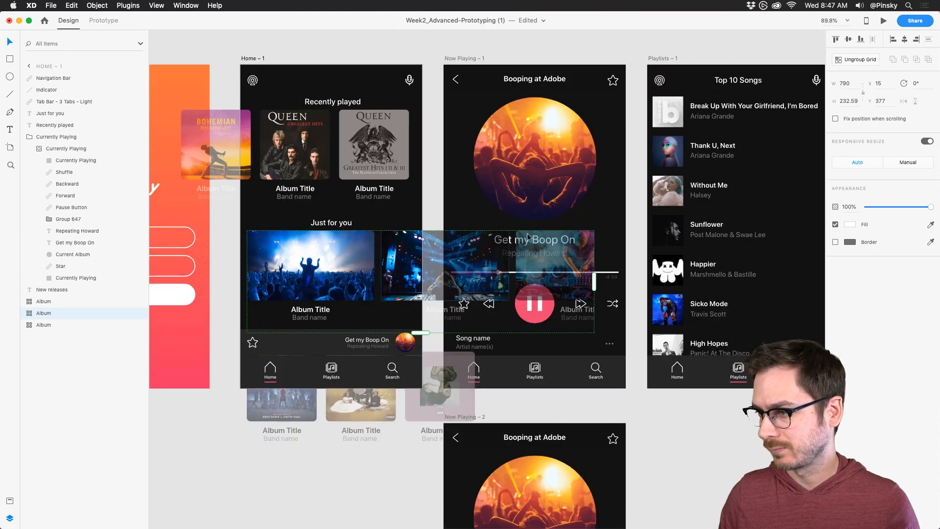
pyautogui.scroll(-5, 544, 239)
pyautogui.moveTo(719, 200); pyautogui.dragTo(640, 330)
pyautogui.click(705, 234)
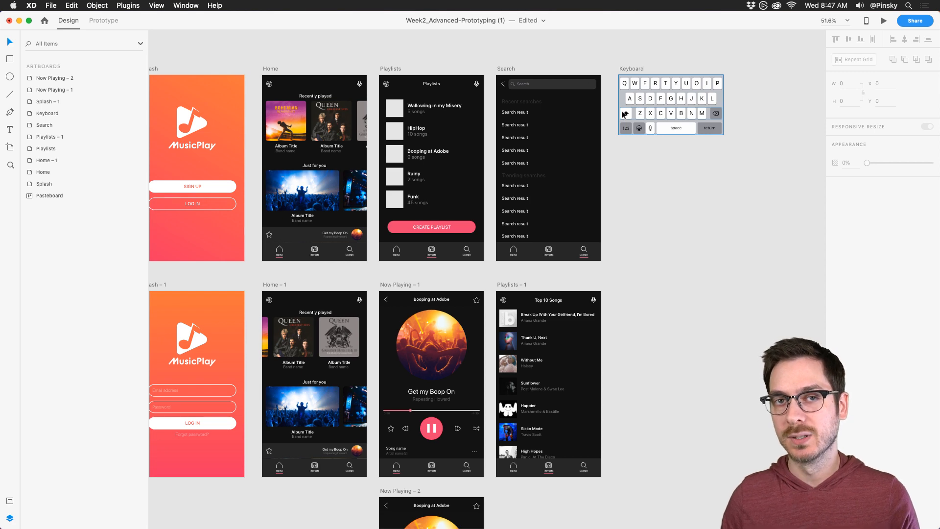
pyautogui.scroll(5, 624, 114)
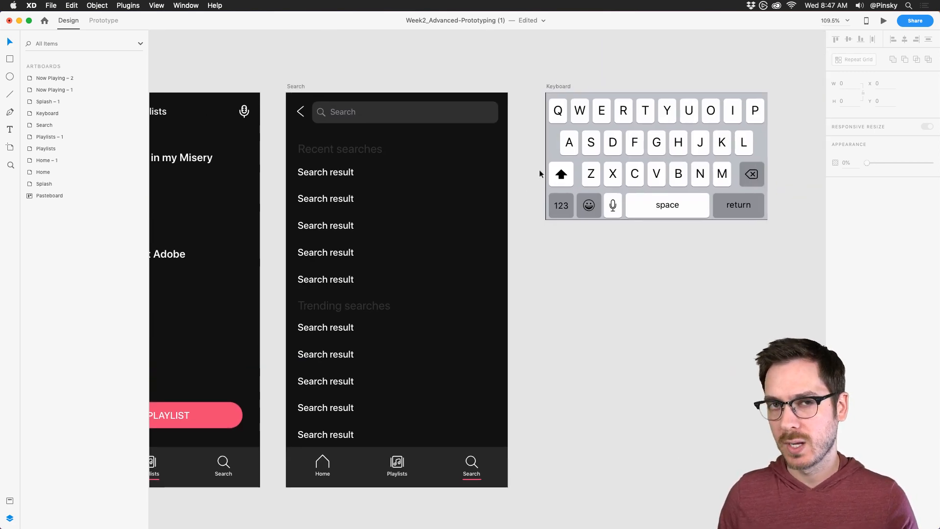
pyautogui.click(552, 86)
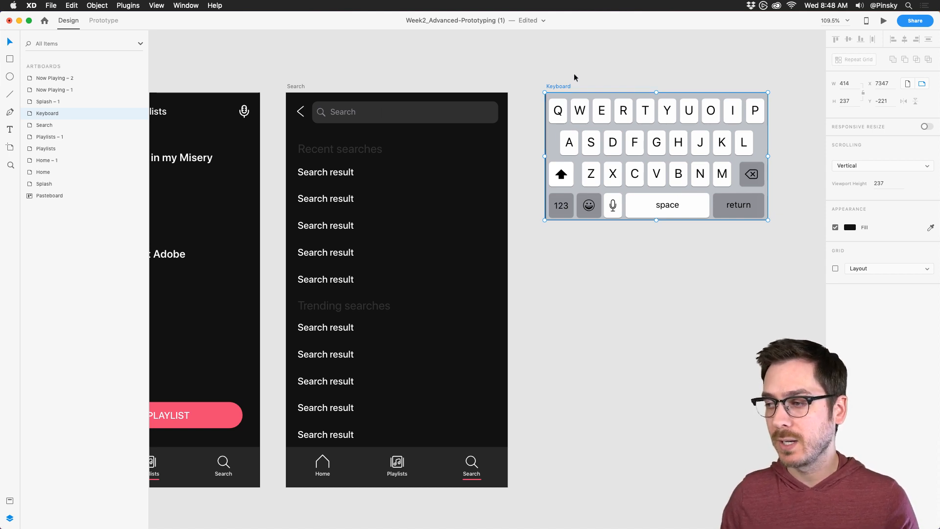
pyautogui.click(346, 117)
pyautogui.hscroll(-5, 230, 98)
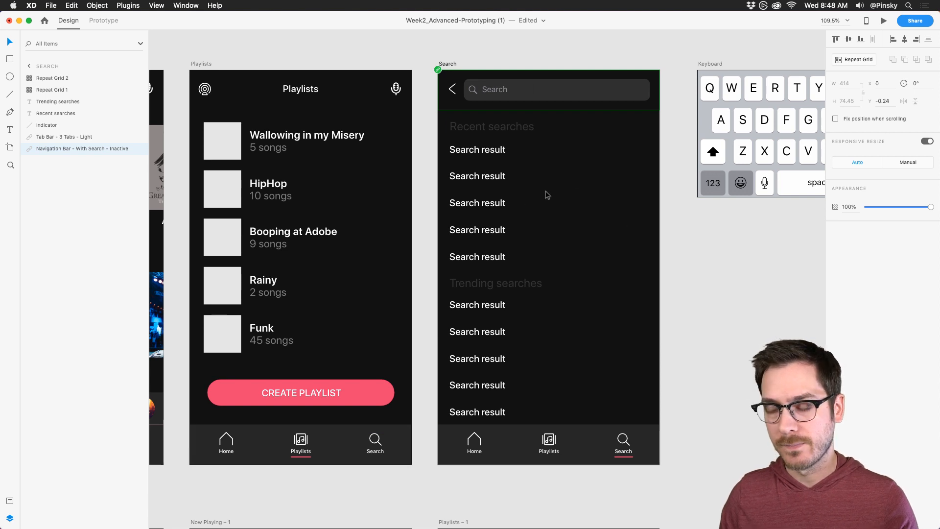
pyautogui.hscroll(4, 527, 212)
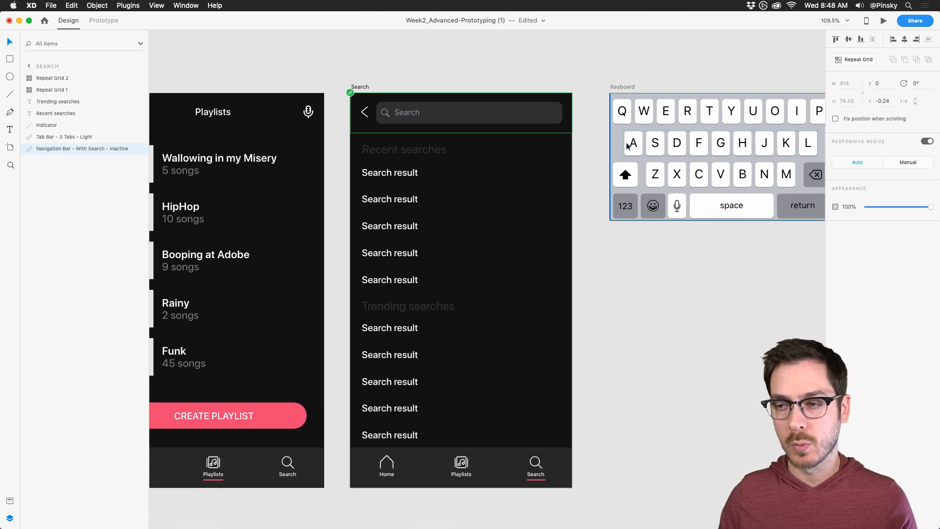
pyautogui.hscroll(-5, 516, 185)
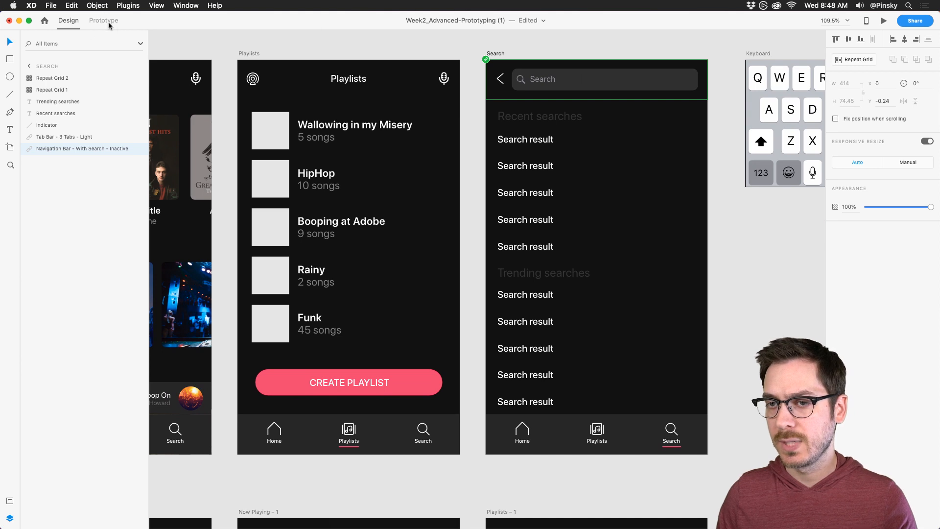
# In Prototype mode, wire the Search tab in the Playlists artboard's tab bar to the Search artboard
pyautogui.click(104, 21)
pyautogui.click(245, 52)
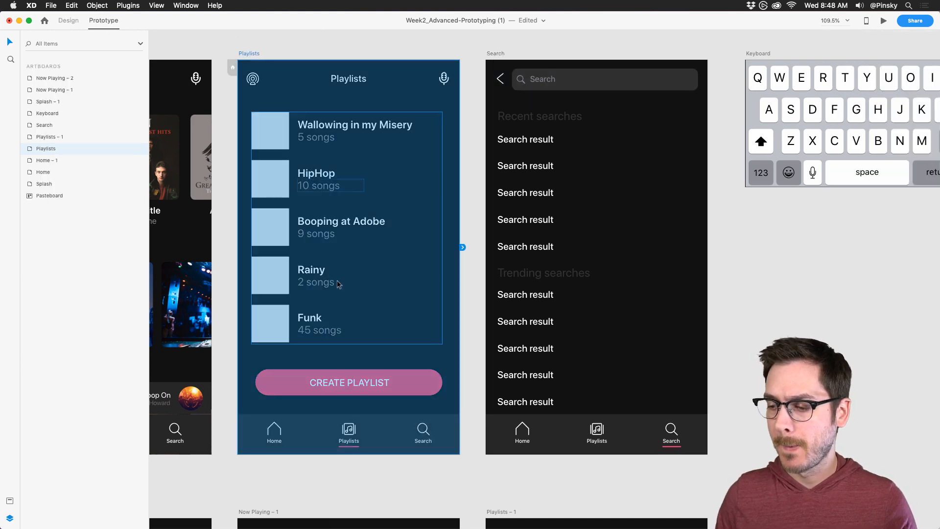
pyautogui.doubleClick(425, 432)
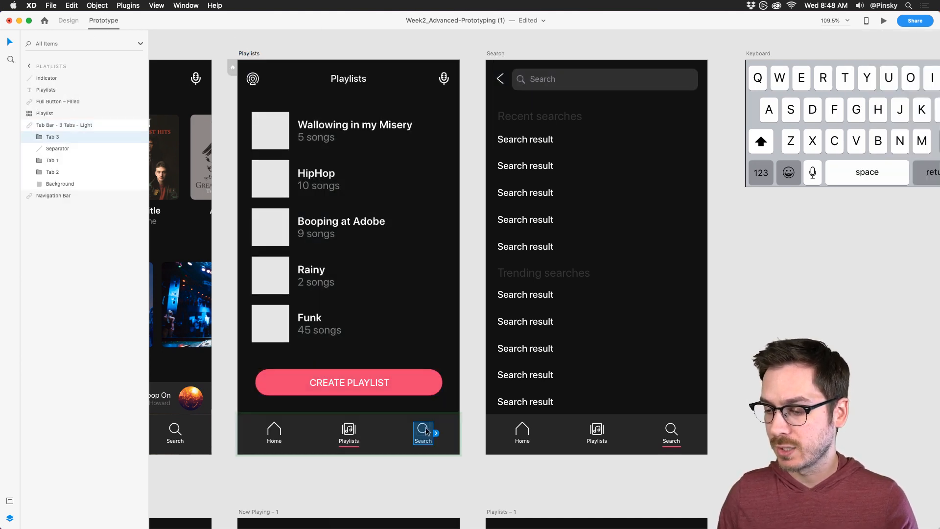
pyautogui.scroll(-3, 425, 432)
pyautogui.hscroll(3, 425, 432)
pyautogui.moveTo(368, 349); pyautogui.dragTo(441, 164)
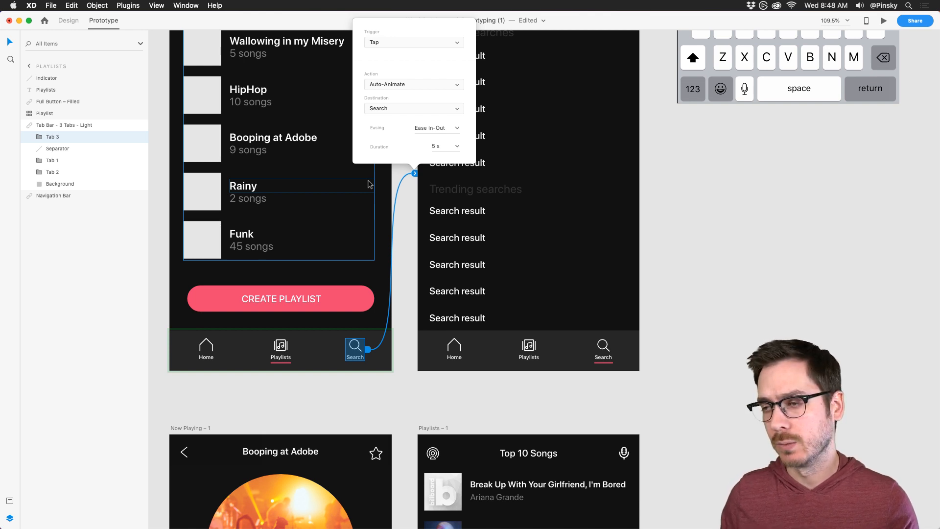
# Set the Playlists-to-Search interaction's duration to 0.4 s with Ease In-Out easing
pyautogui.click(458, 145)
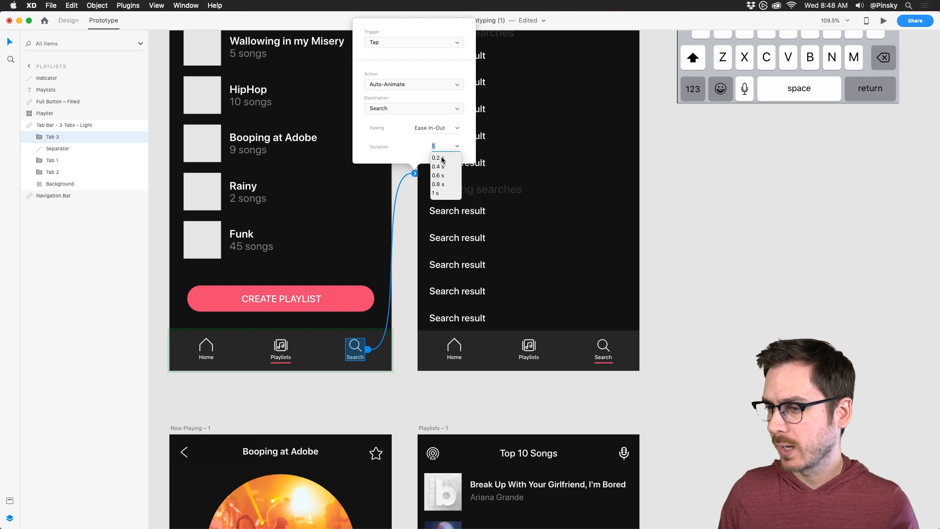
pyautogui.click(442, 167)
pyautogui.click(458, 129)
pyautogui.click(431, 127)
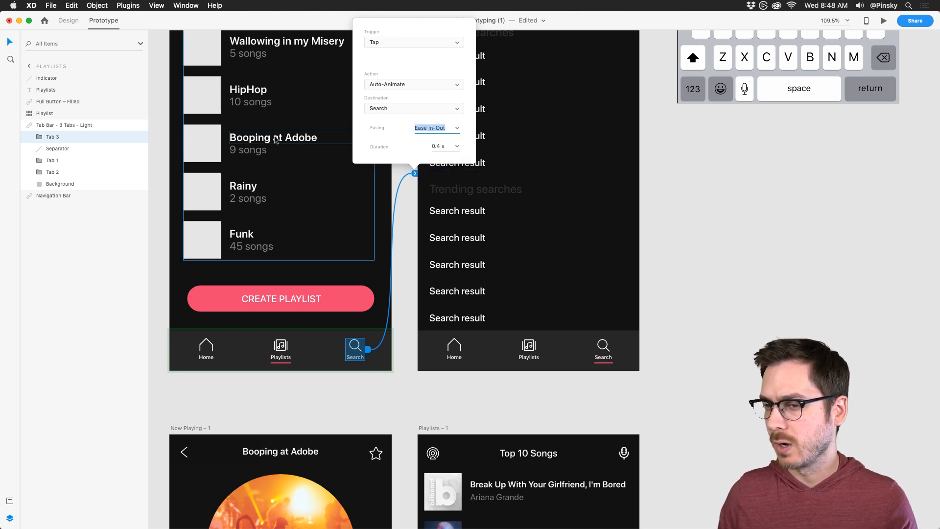
# Preview from Playlists, go to the Search screen through its tab, and close the preview
pyautogui.click(295, 92)
pyautogui.scroll(5, 295, 92)
pyautogui.press('super+Return')
pyautogui.click(377, 412)
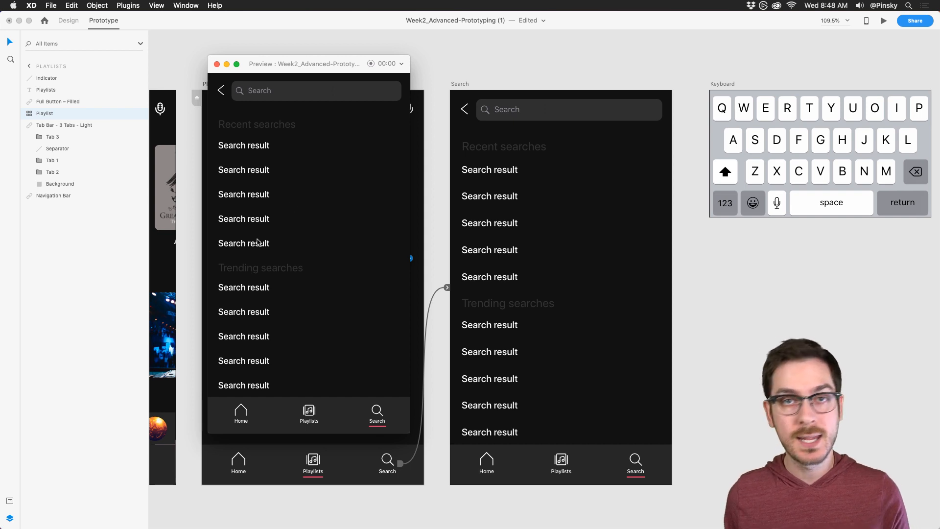
pyautogui.press('super+w')
# Connect the Search artboard to the Keyboard artboard with a Time trigger, 0 s delay and the Overlay action
pyautogui.hscroll(5, 243, 137)
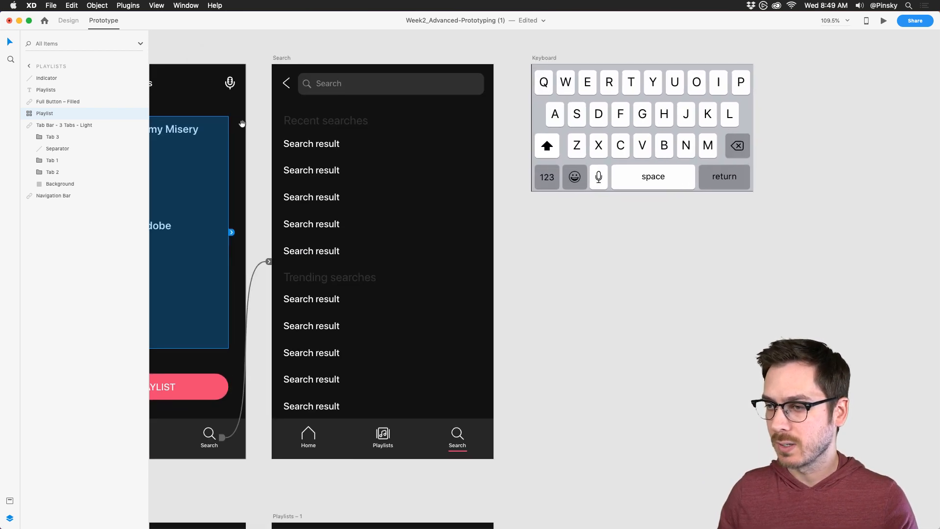
pyautogui.click(284, 57)
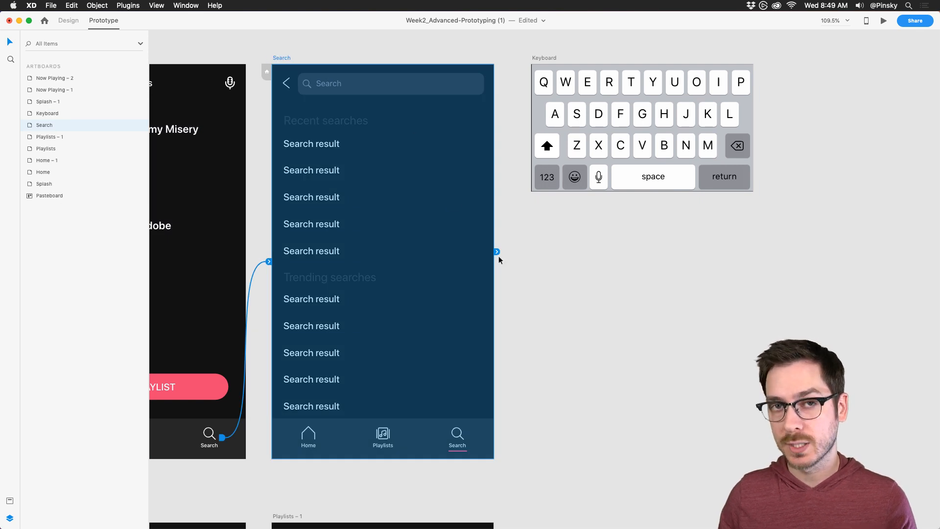
pyautogui.moveTo(498, 252); pyautogui.dragTo(497, 250)
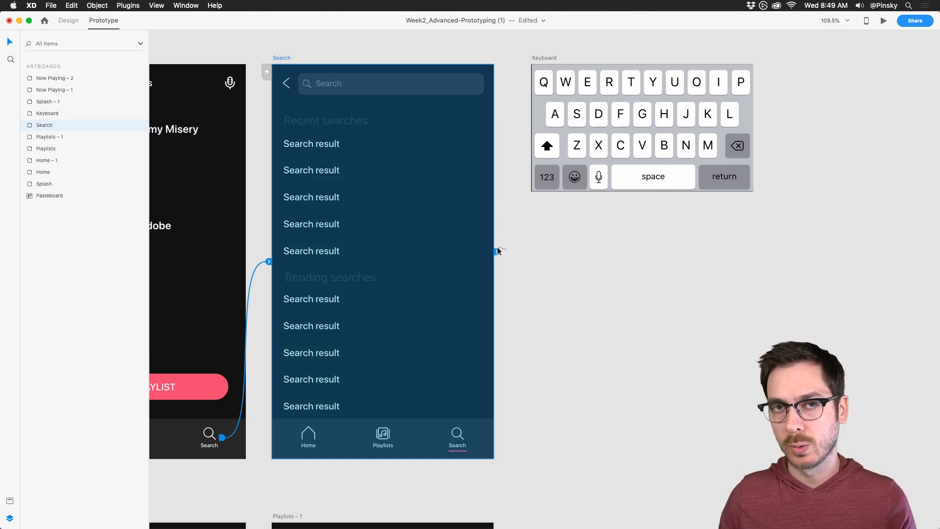
pyautogui.moveTo(498, 247); pyautogui.dragTo(597, 109)
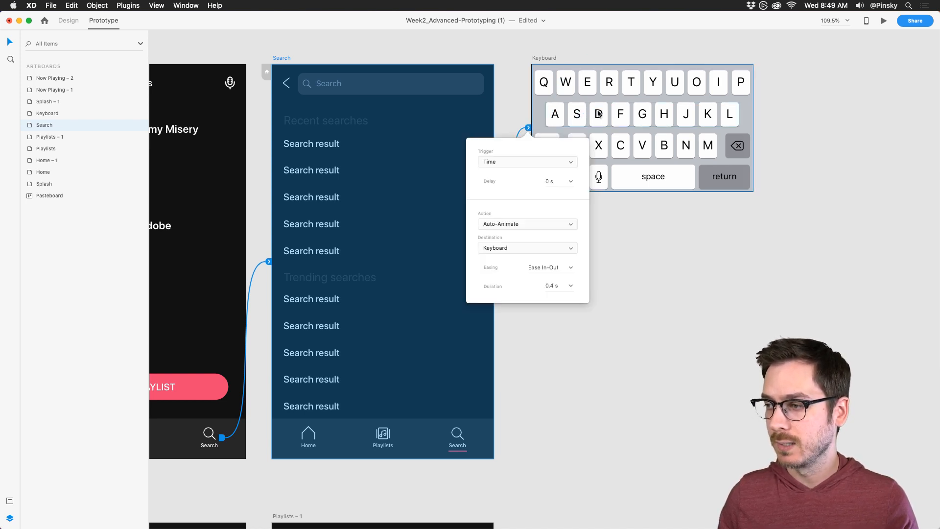
pyautogui.click(498, 161)
pyautogui.click(498, 162)
pyautogui.click(551, 181)
pyautogui.click(502, 225)
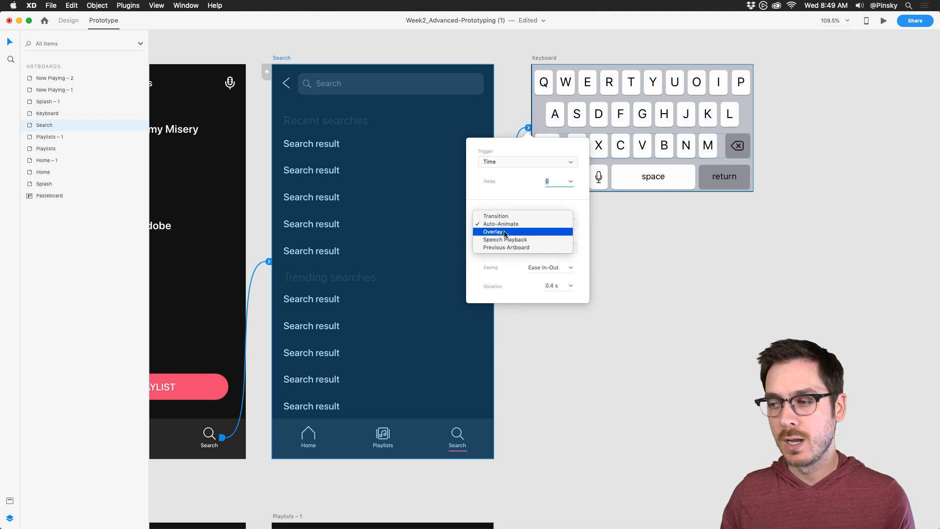
pyautogui.click(505, 233)
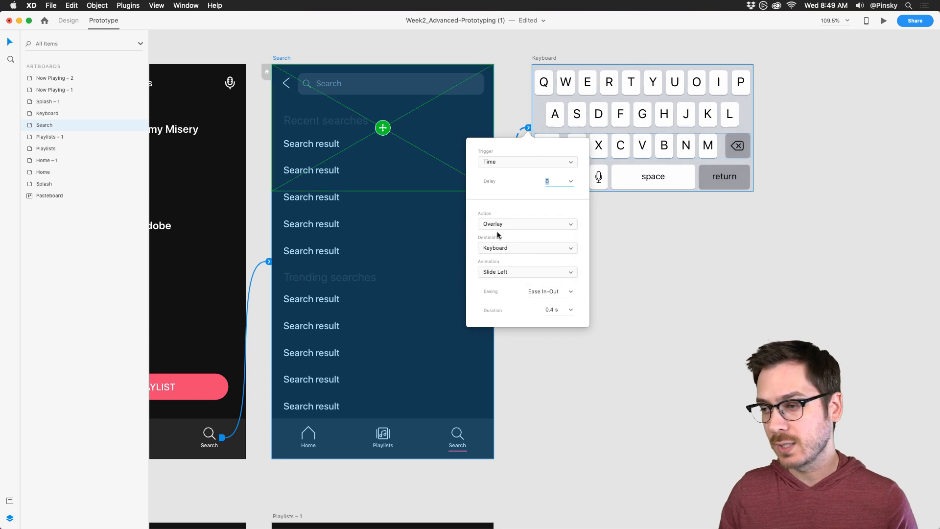
# Position the keyboard overlay at the bottom of the Search artboard, using Slide Up with Ease In-Out easing, and choose its duration
pyautogui.moveTo(384, 131); pyautogui.dragTo(379, 411)
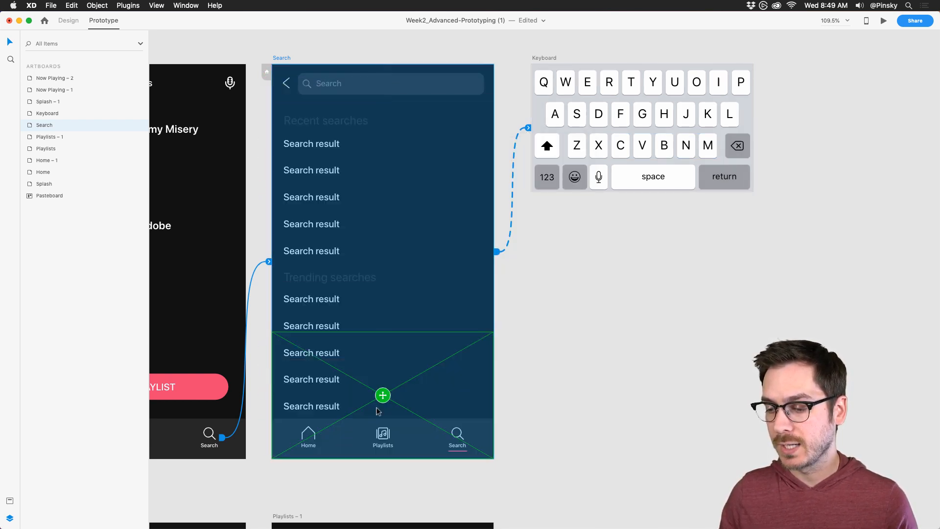
pyautogui.click(498, 252)
pyautogui.click(512, 397)
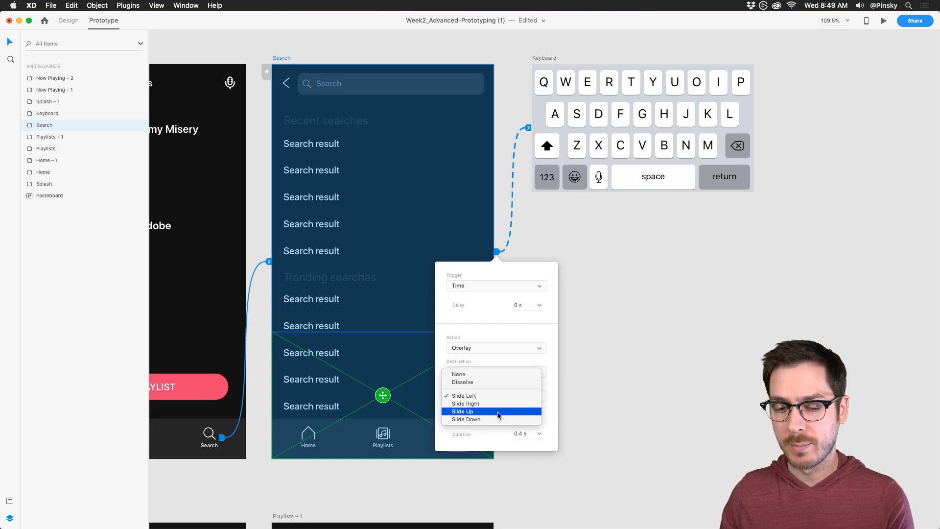
pyautogui.click(498, 413)
pyautogui.click(540, 416)
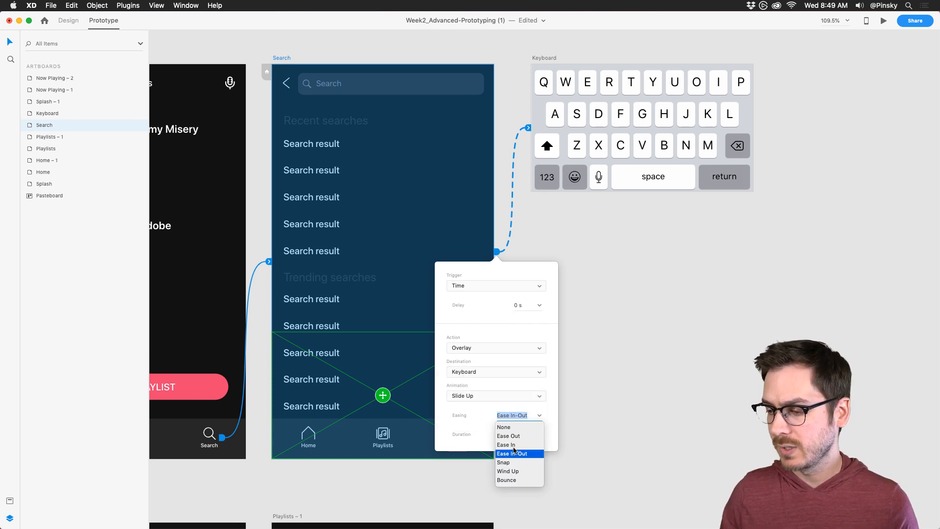
pyautogui.click(517, 454)
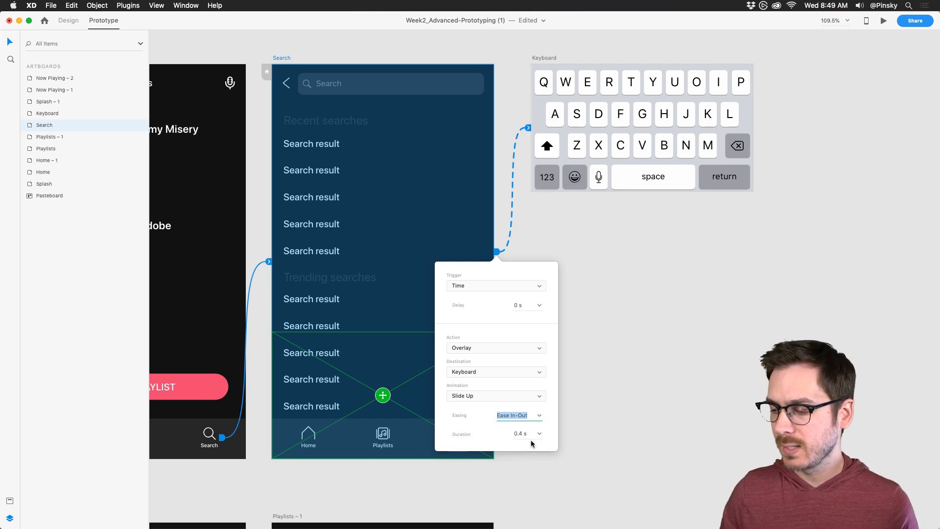
pyautogui.click(540, 433)
pyautogui.click(522, 445)
# Preview from Playlists again, open Search to watch the keyboard overlay slide in, and leave the preview
pyautogui.click(219, 255)
pyautogui.press('super+Return')
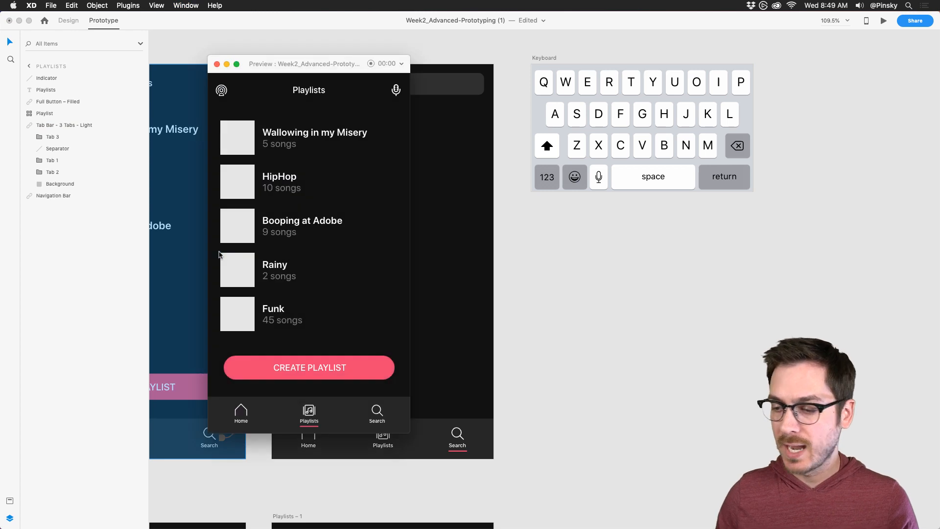
pyautogui.click(376, 415)
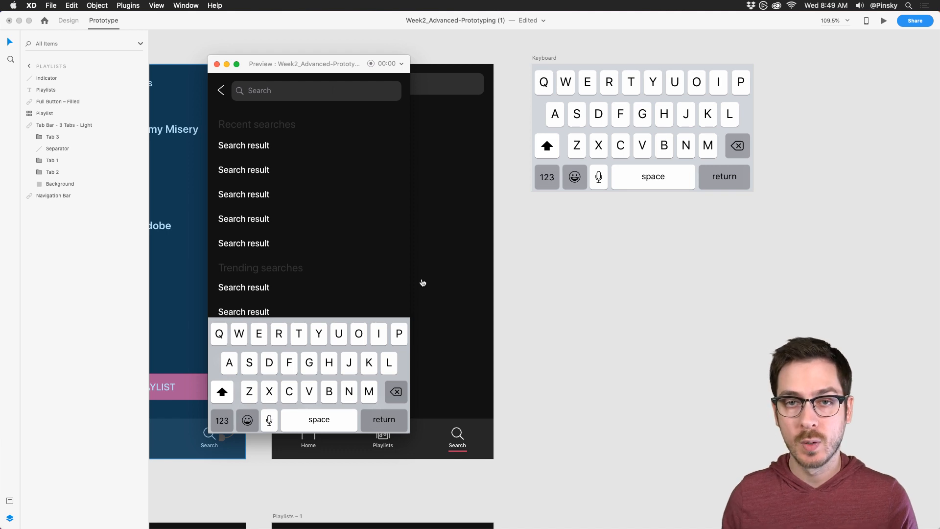
pyautogui.click(413, 228)
# Review the interactions wired on the Home, Playlists and Search artboards and the screens below them
pyautogui.hscroll(-5, 433, 235)
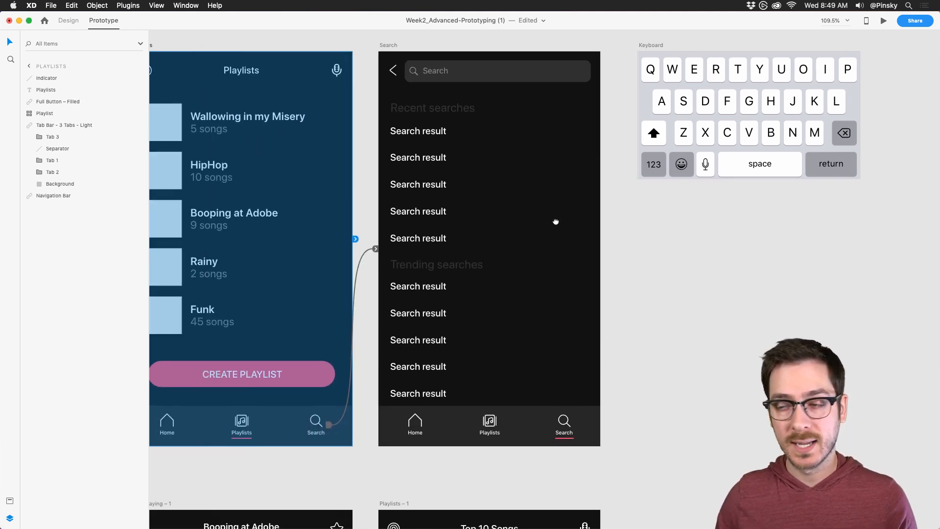
pyautogui.scroll(-5, 512, 230)
pyautogui.click(637, 155)
pyautogui.click(265, 226)
pyautogui.click(265, 386)
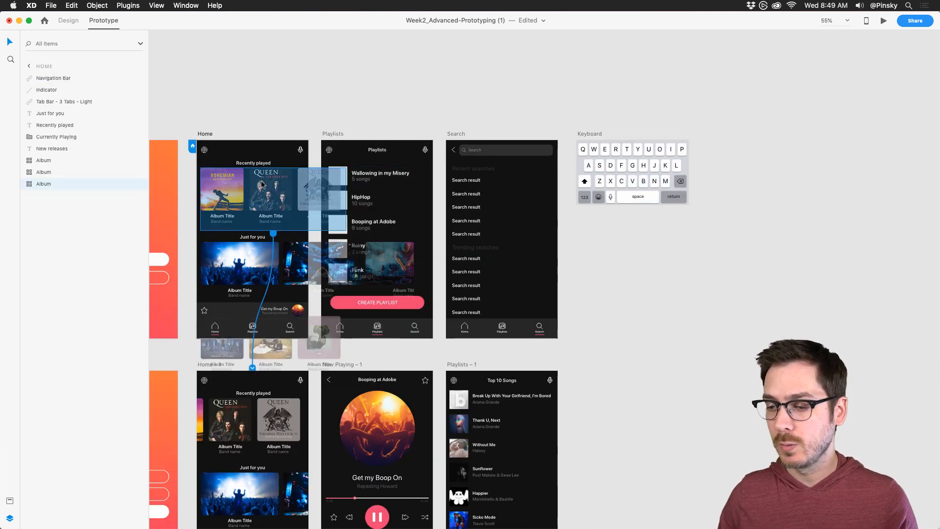
pyautogui.click(382, 406)
pyautogui.click(543, 410)
pyautogui.click(225, 245)
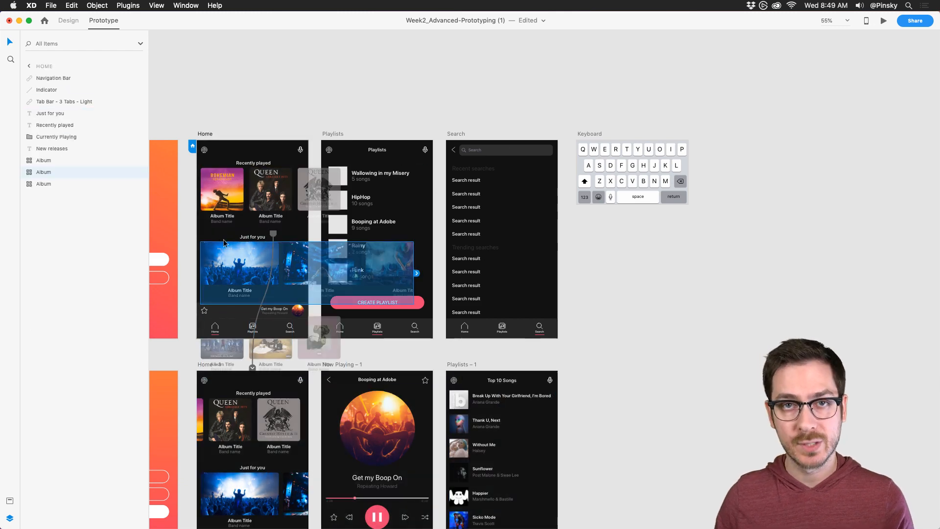
pyautogui.click(238, 420)
pyautogui.click(467, 285)
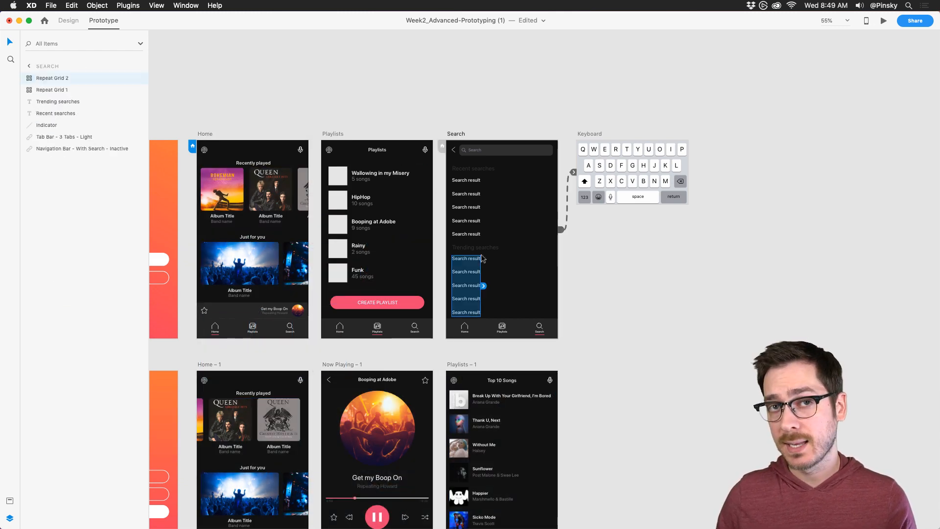
pyautogui.click(688, 256)
pyautogui.hscroll(-5, 660, 225)
pyautogui.scroll(-3, 661, 225)
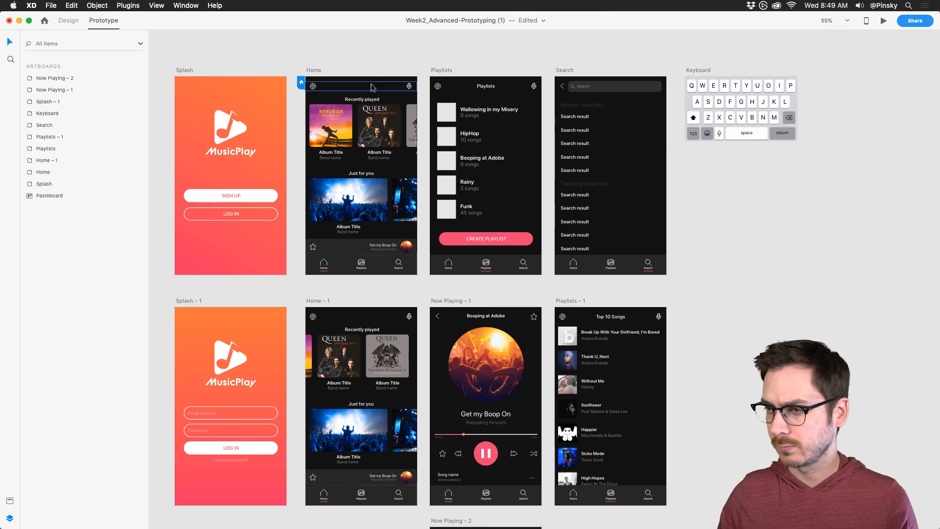
# Select the navigation bar with the microphone icon on Home – 1 and switch to Design mode
pyautogui.click(314, 70)
pyautogui.scroll(5, 379, 79)
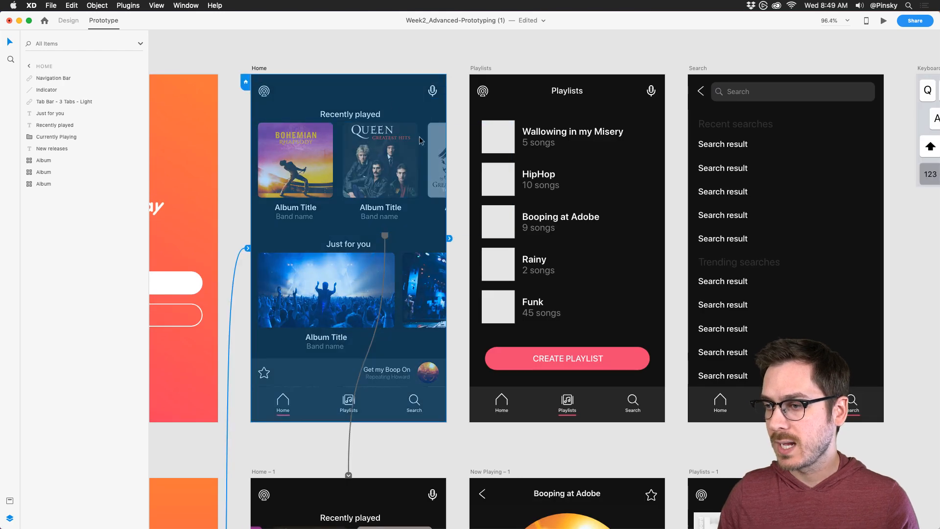
pyautogui.scroll(-10, 391, 137)
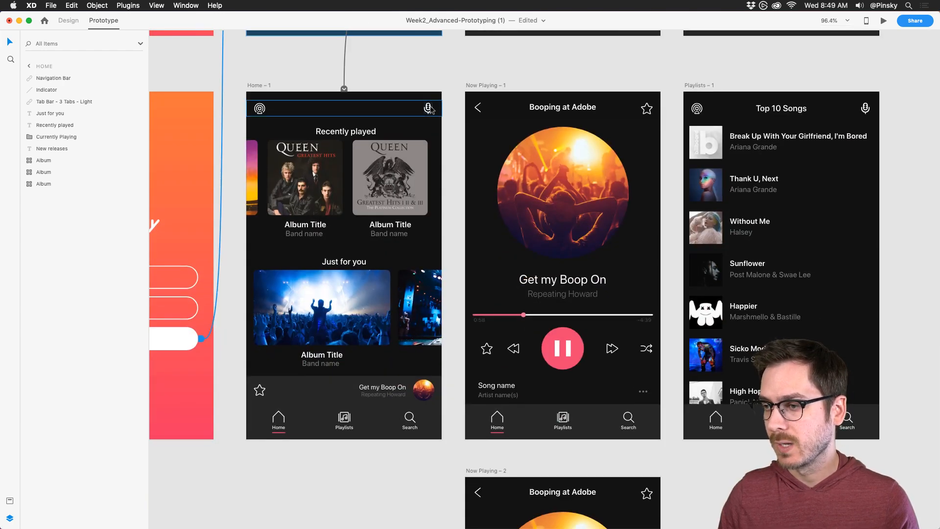
pyautogui.click(430, 111)
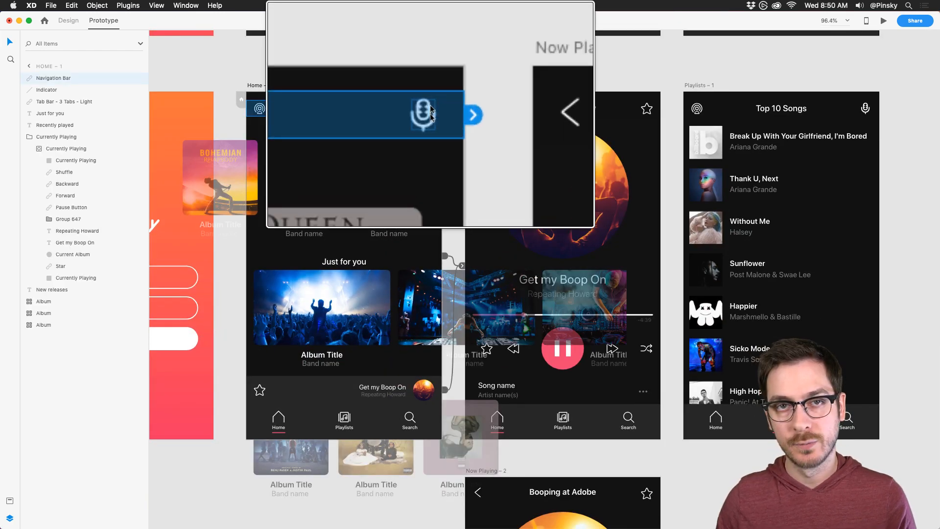
pyautogui.click(68, 22)
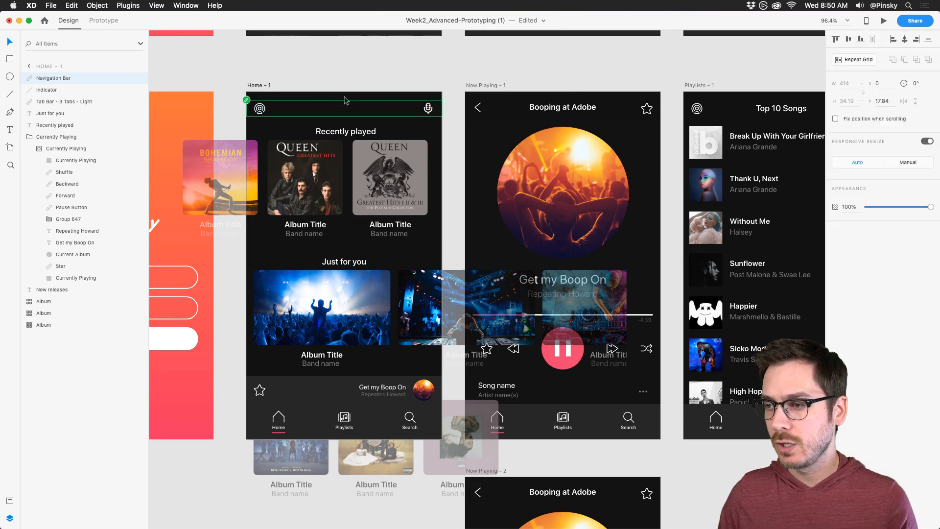
# Wire the microphone icon in the Home – 1 navigation bar to Now Playing – 1 with a Voice trigger
pyautogui.click(98, 20)
pyautogui.doubleClick(428, 107)
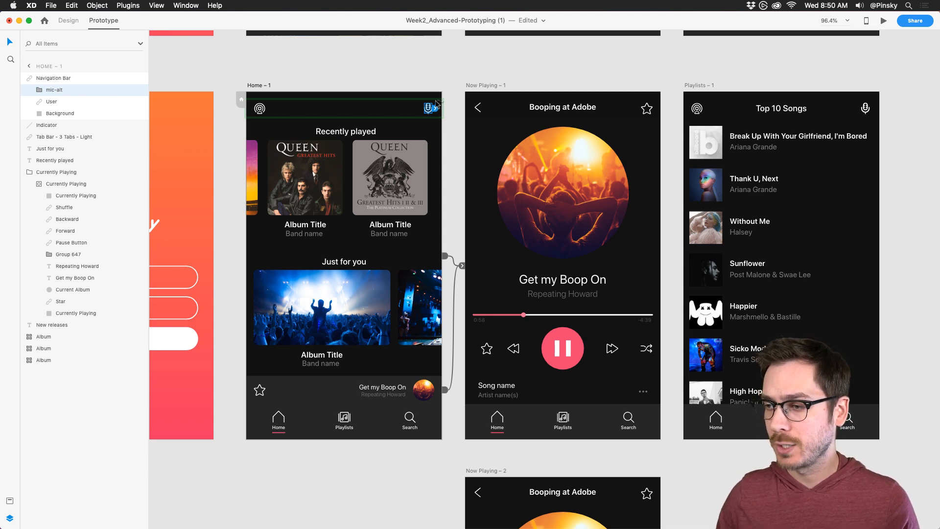
pyautogui.moveTo(435, 108); pyautogui.dragTo(500, 161)
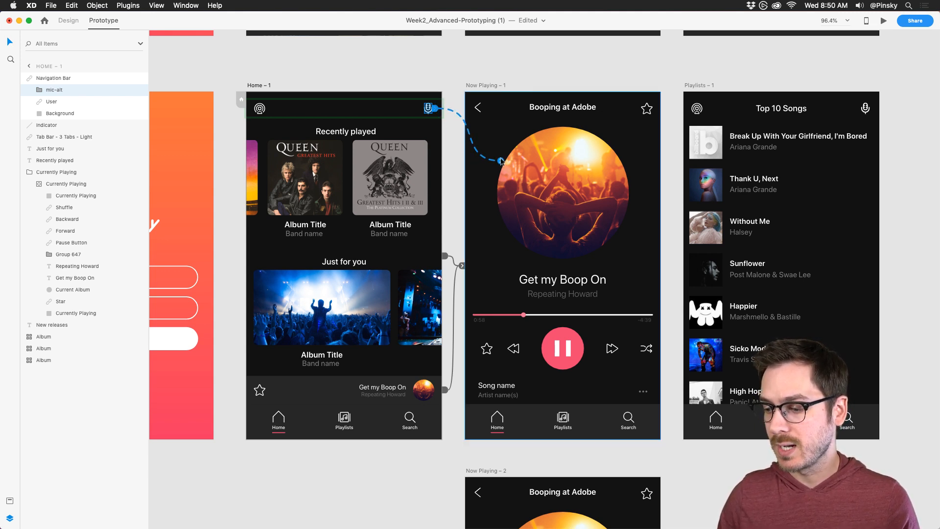
pyautogui.click(438, 300)
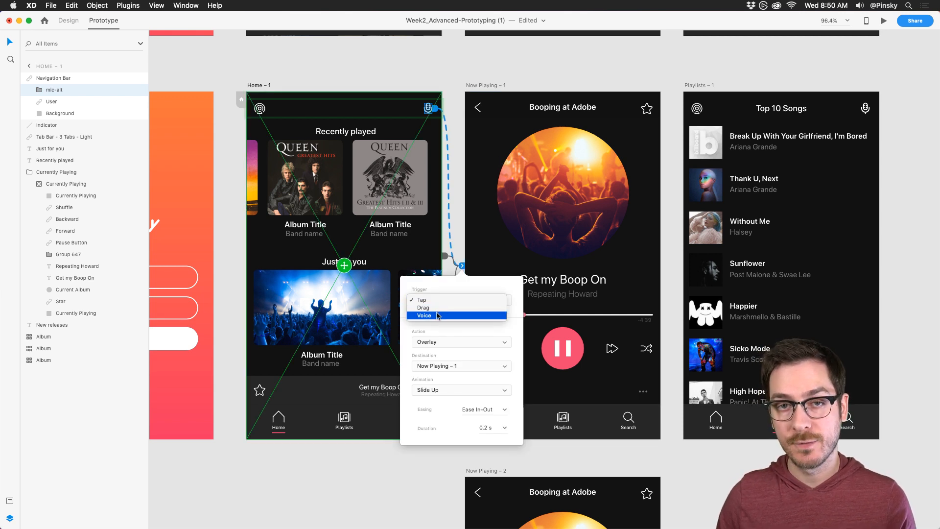
pyautogui.click(438, 316)
# Set the voice command for the microphone interaction to "Play Get My Boop On"
pyautogui.click(437, 331)
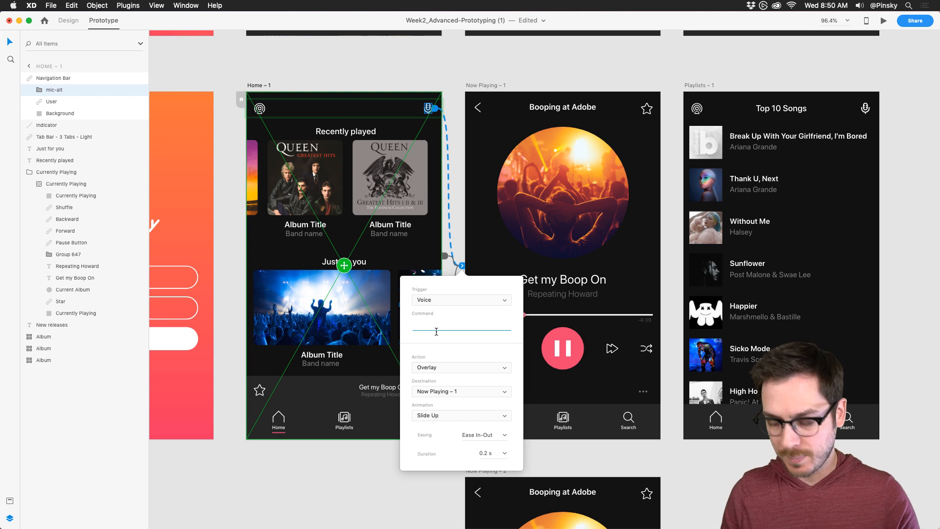
pyautogui.write('Play Get On')
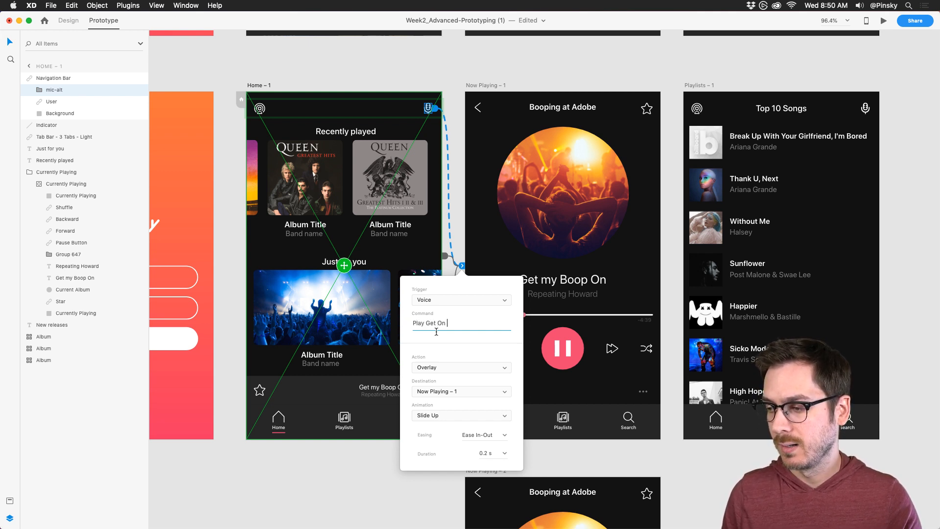
pyautogui.write(' My Boo')
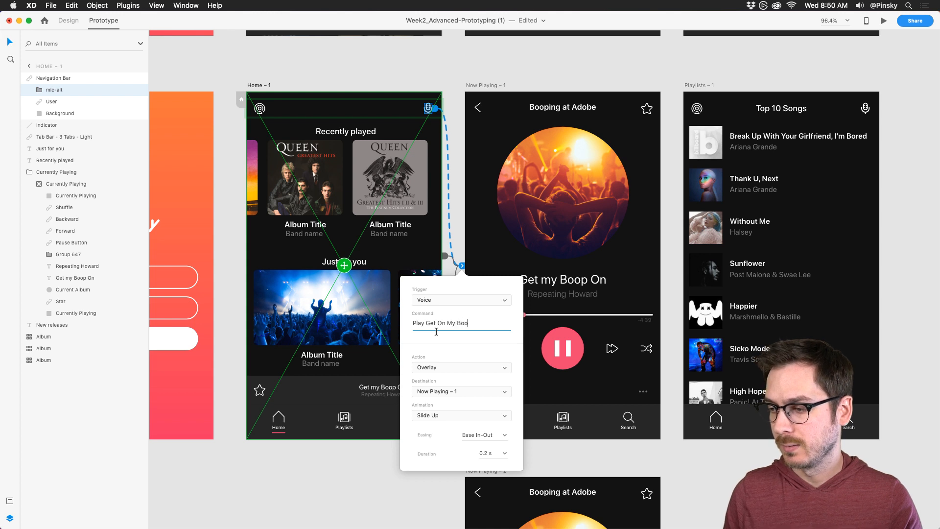
pyautogui.press('BackSpace')
pyautogui.press('BackSpace')
pyautogui.press('BackSpace')
pyautogui.press('BackSpace')
pyautogui.press('BackSpace')
pyautogui.press('BackSpace')
pyautogui.press('BackSpace')
pyautogui.press('BackSpace')
pyautogui.press('BackSpace')
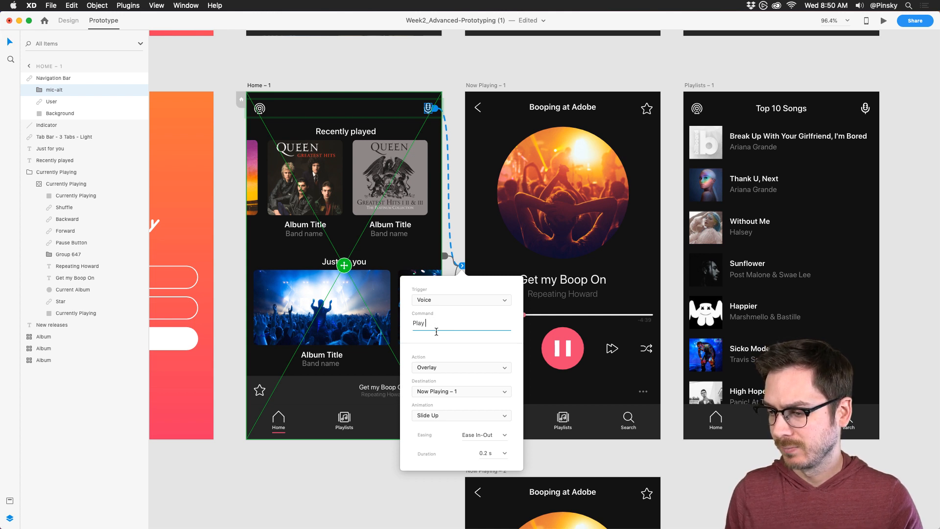
pyautogui.write('My Boop On')
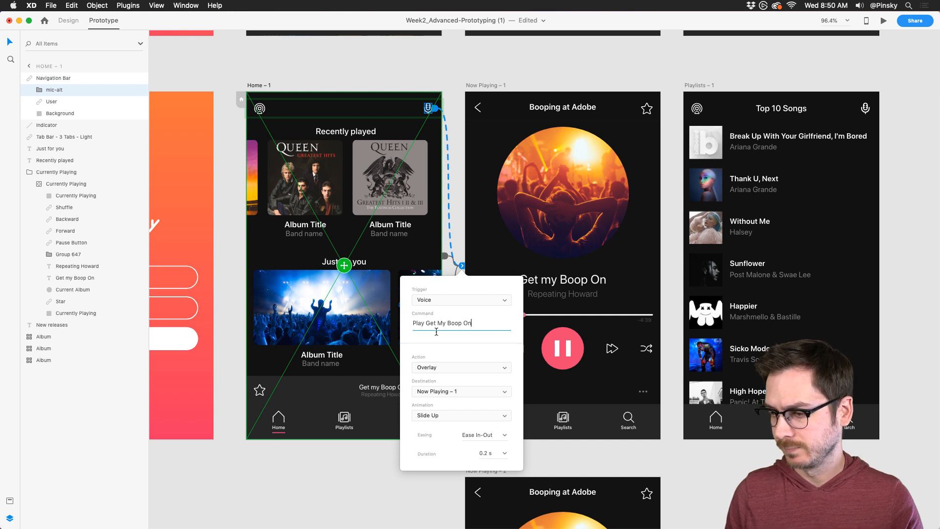
pyautogui.press('Return')
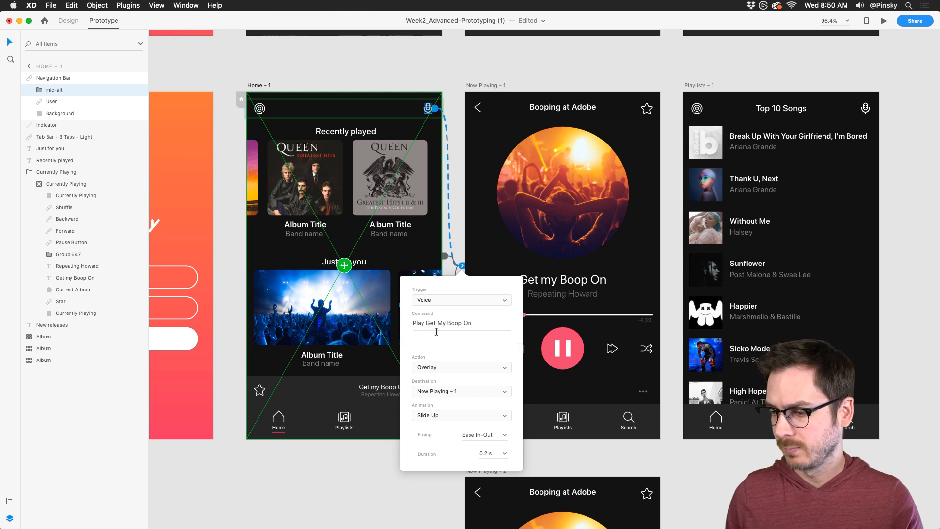
# Set the voice interaction's action to Auto-Animate with Ease In-Out easing and a 0.6 s duration
pyautogui.click(438, 368)
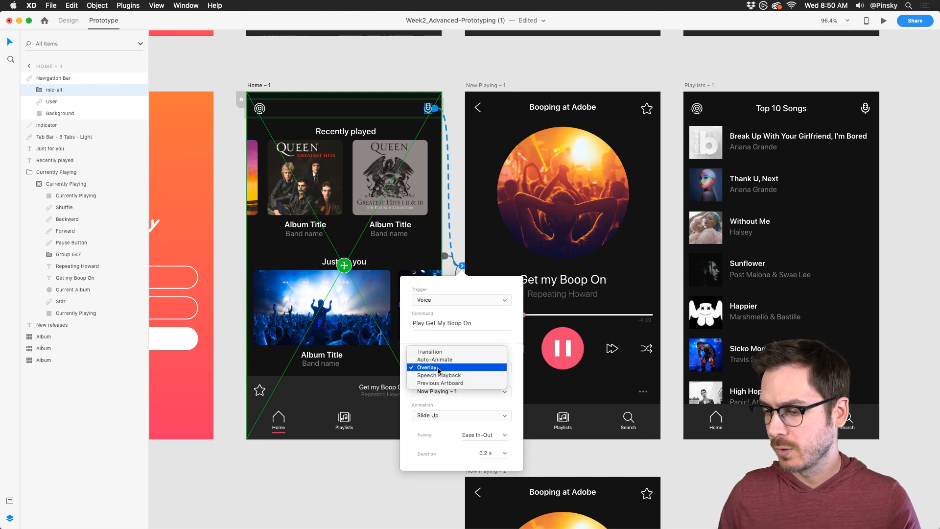
pyautogui.click(433, 361)
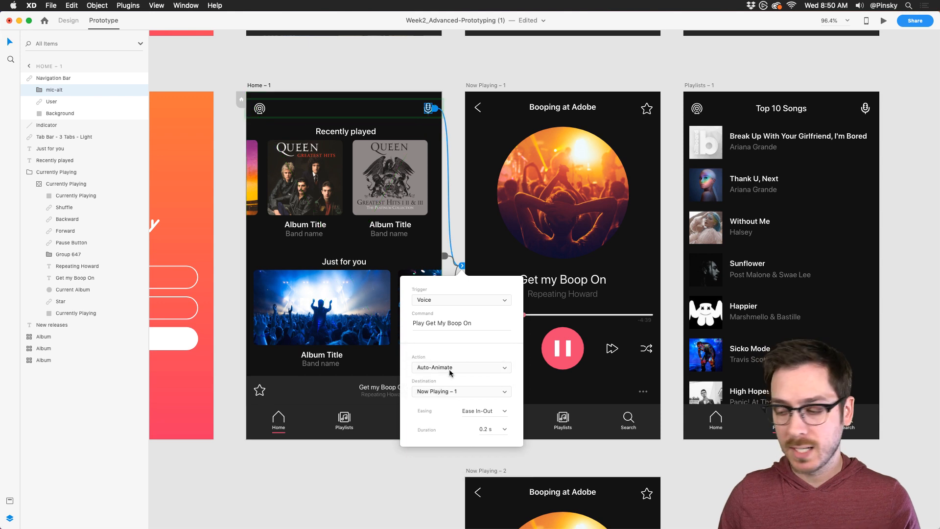
pyautogui.click(502, 411)
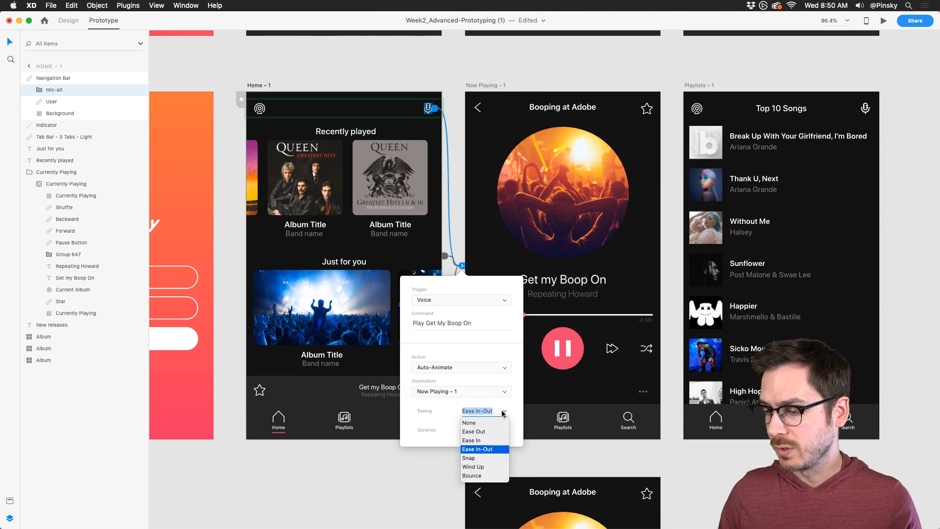
pyautogui.click(483, 449)
pyautogui.click(506, 430)
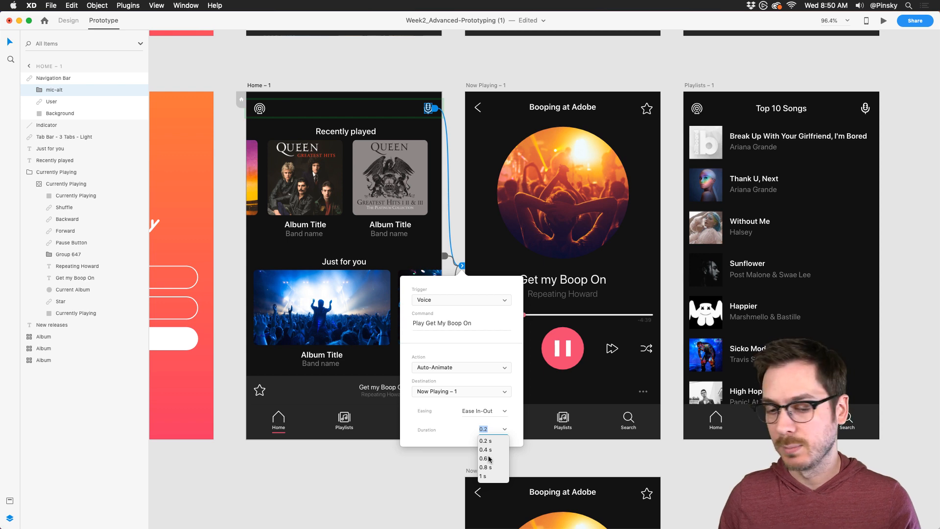
pyautogui.click(488, 459)
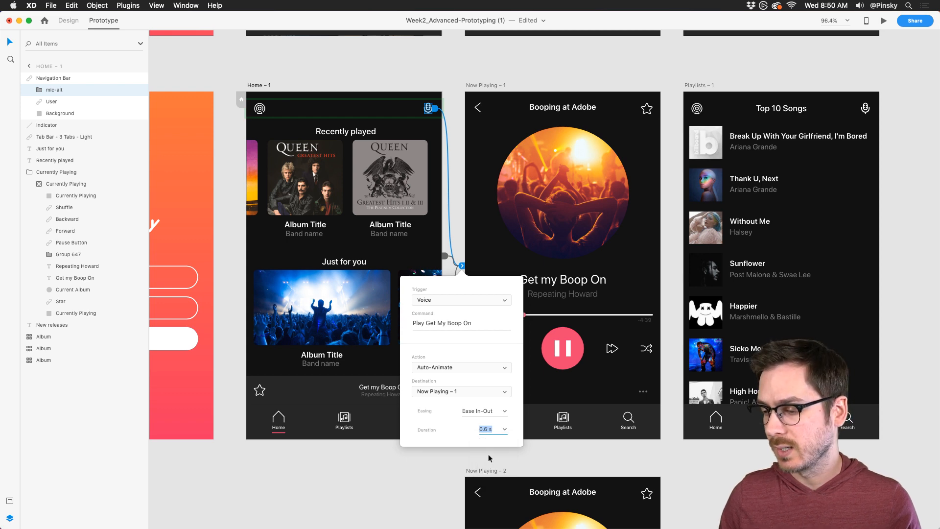
# Preview from Home – 1, test the voice command that opens the player, and close the preview
pyautogui.click(255, 87)
pyautogui.click(884, 20)
pyautogui.scroll(-8, 665, 202)
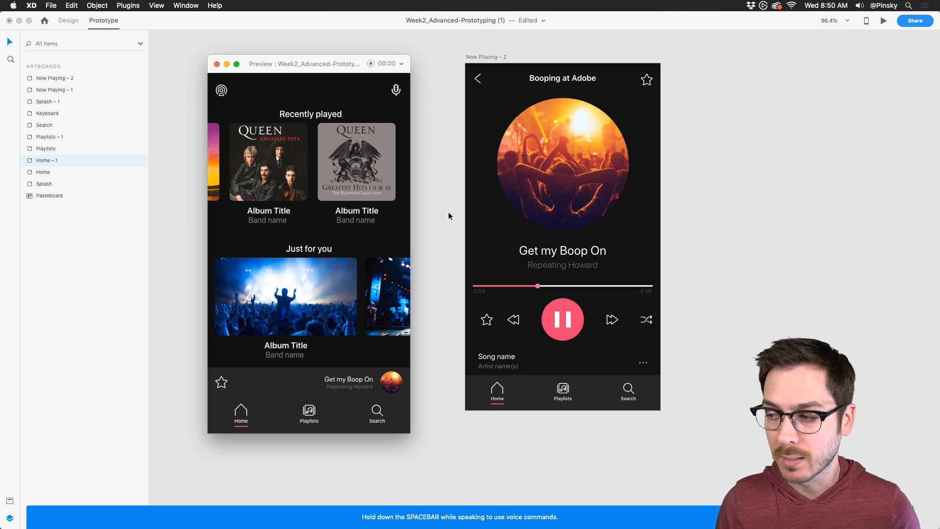
pyautogui.press('space')
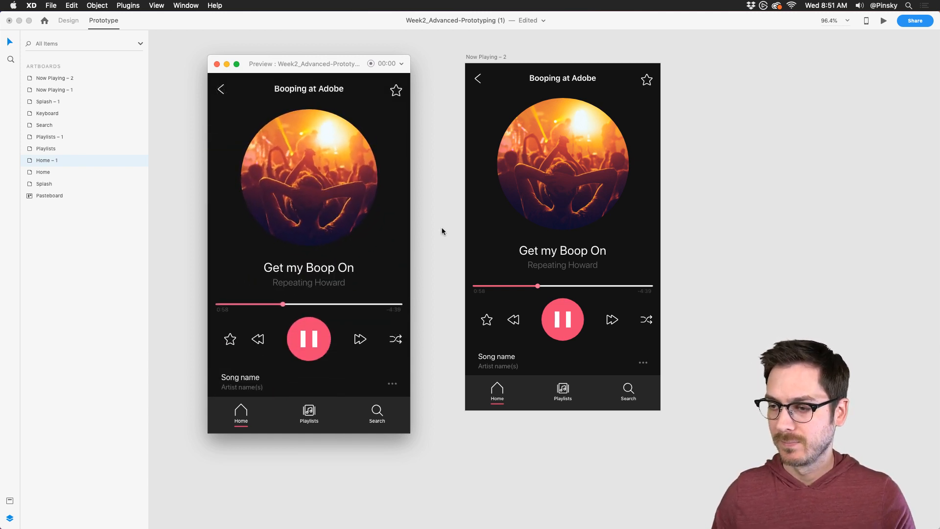
pyautogui.press('super+w')
# Add an interaction with a Time trigger to the Now Playing – 2 artboard
pyautogui.moveTo(358, 206); pyautogui.dragTo(328, 271)
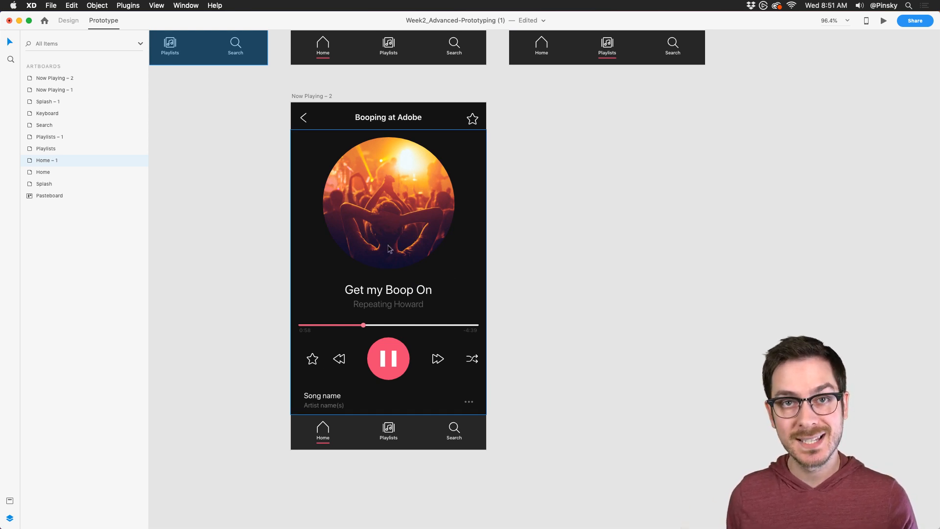
pyautogui.click(313, 96)
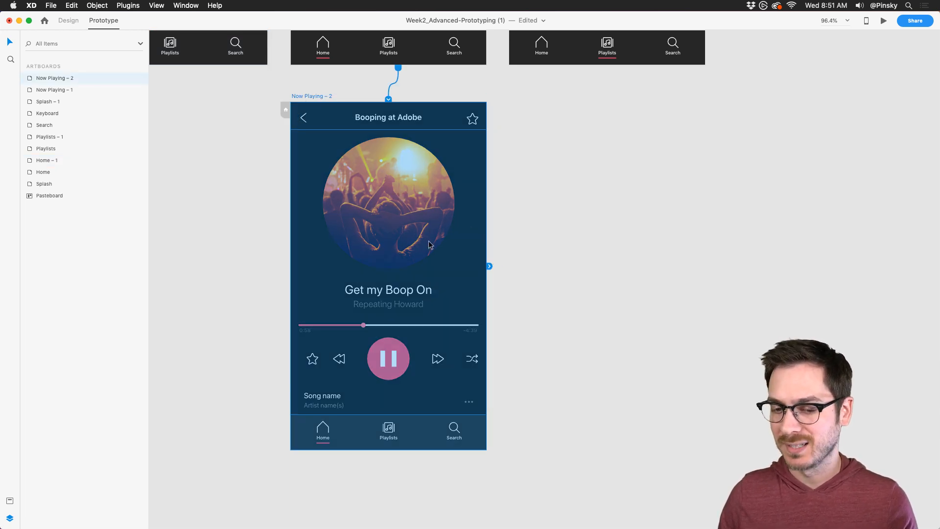
pyautogui.click(489, 266)
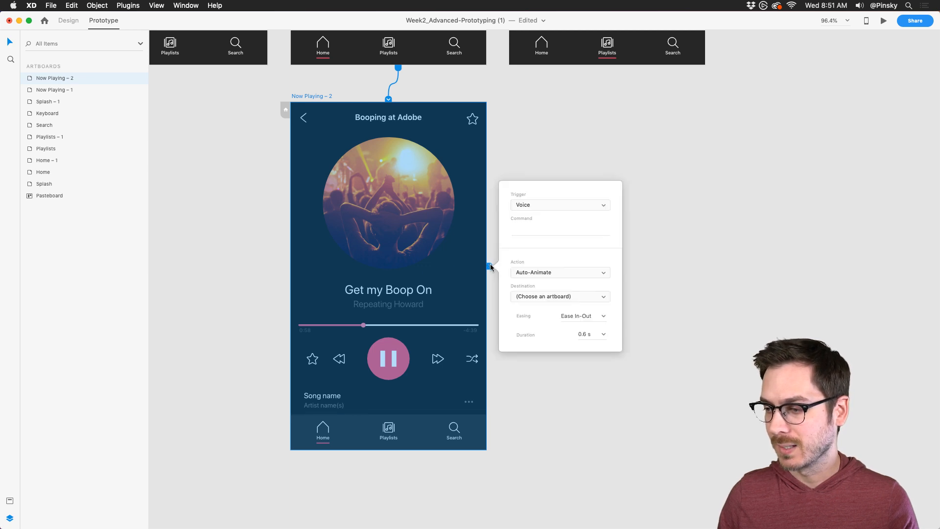
pyautogui.click(543, 203)
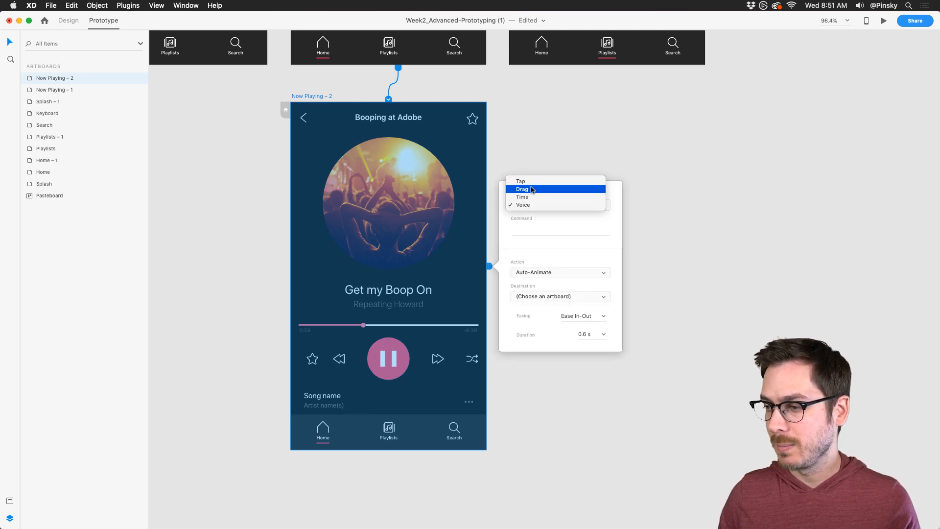
pyautogui.click(531, 198)
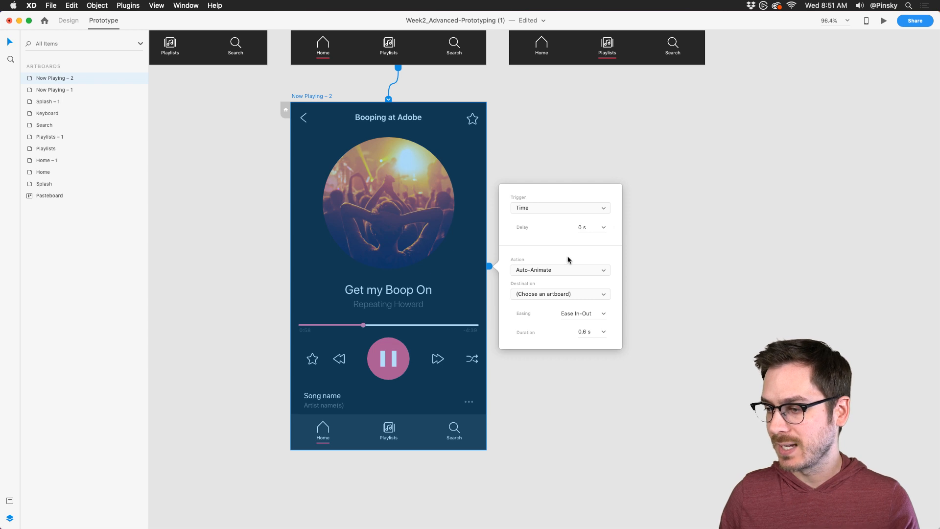
# Set the timed interaction's action to Speech Playback, keeping the Joanna voice
pyautogui.click(552, 270)
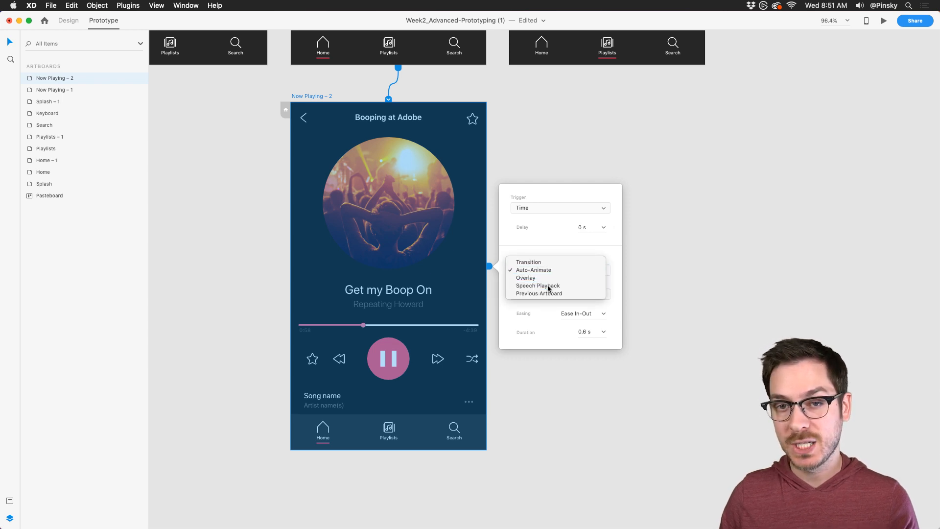
pyautogui.click(552, 288)
pyautogui.click(556, 292)
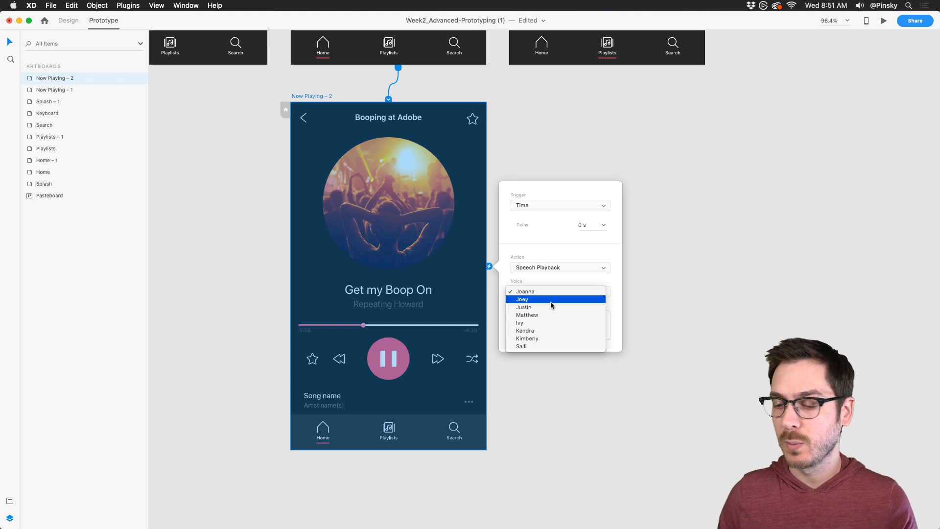
pyautogui.click(584, 270)
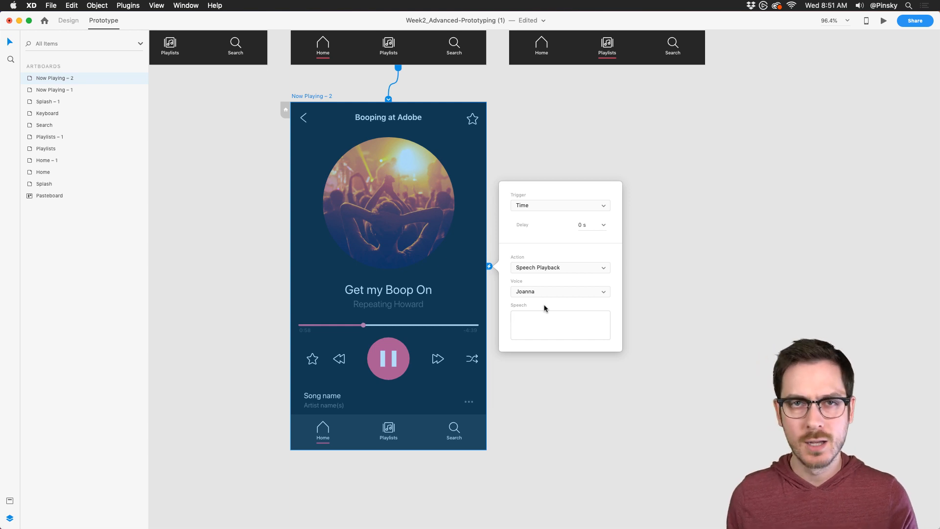
# Enter "Playing Get my Boop On. I hope you enjoy." as the speech text
pyautogui.write('Playing Get my')
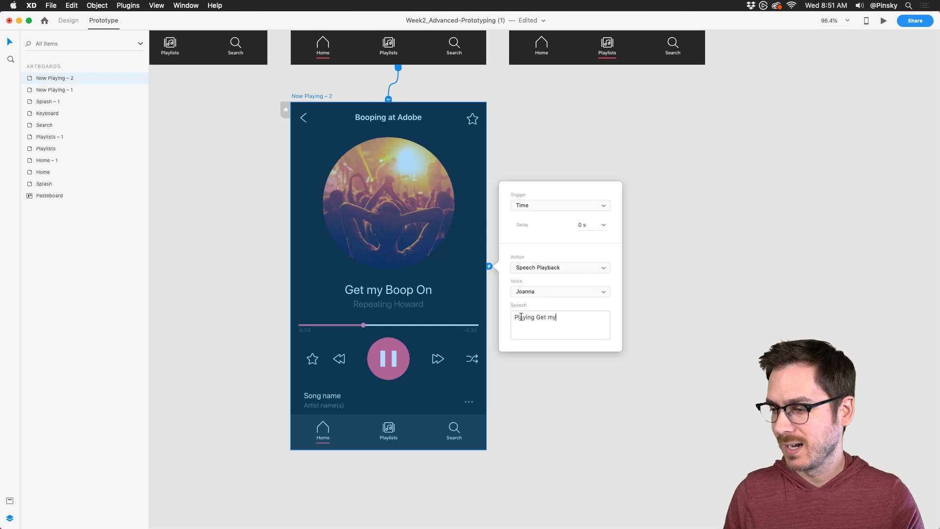
pyautogui.write(' Boop On. ')
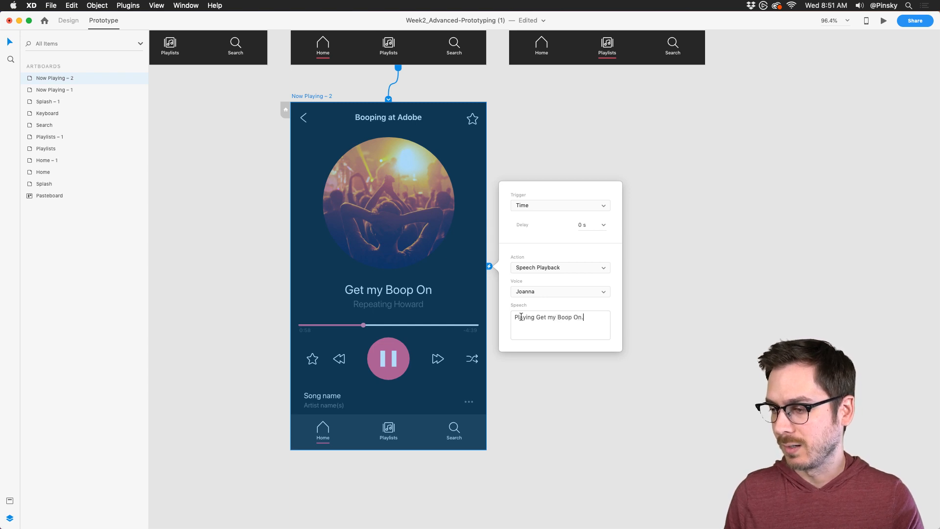
pyautogui.write('I hope You')
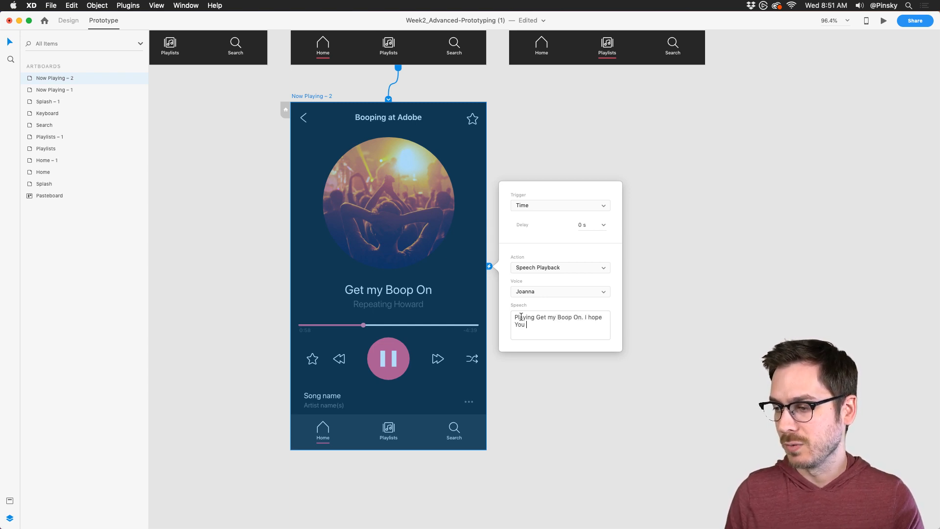
pyautogui.press('BackSpace')
pyautogui.write('you enjoy.')
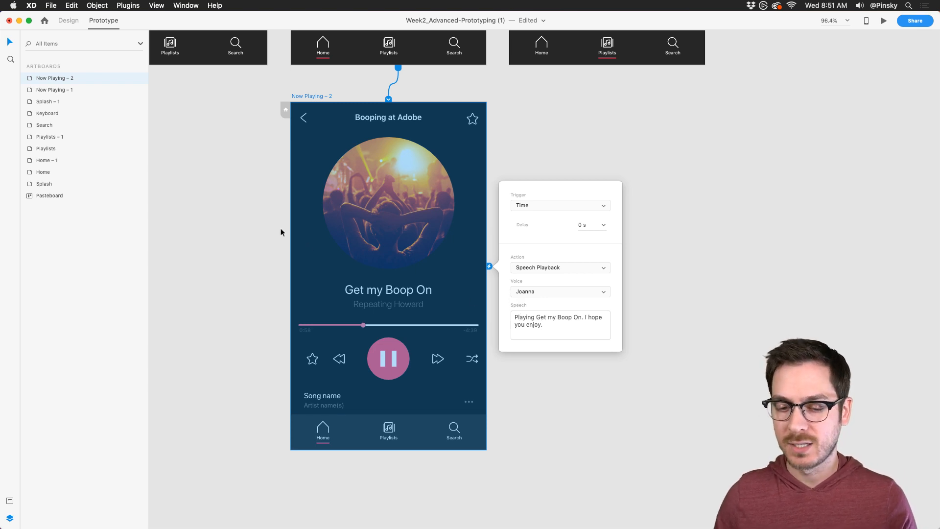
# Raise the system volume, preview from Home – 1 using the voice command to hear the speech playback, and return to Now Playing – 2
pyautogui.click(323, 175)
pyautogui.scroll(10, 328, 177)
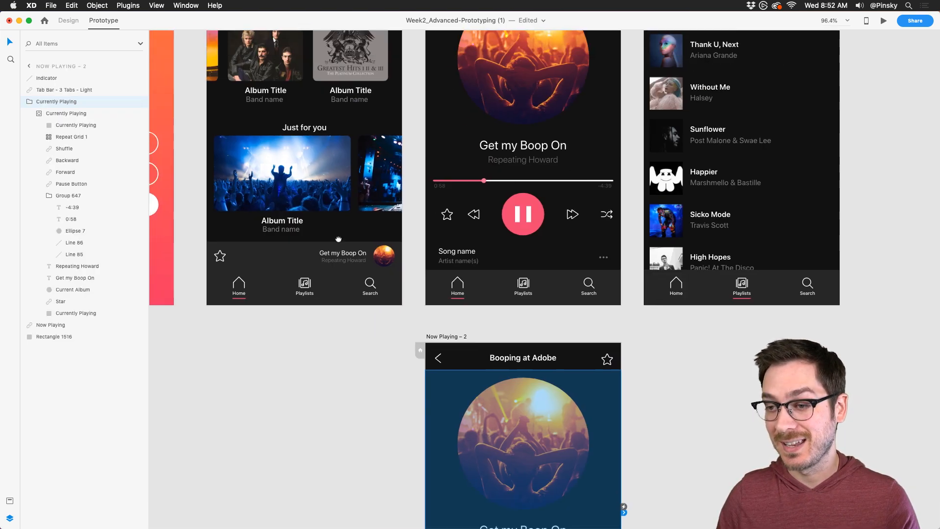
pyautogui.press('XF86AudioRaiseVolume')
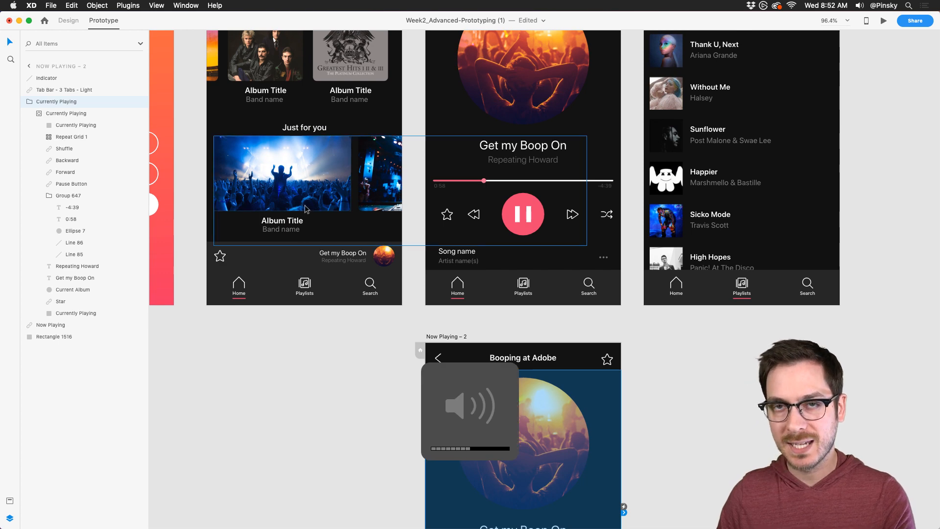
pyautogui.click(290, 169)
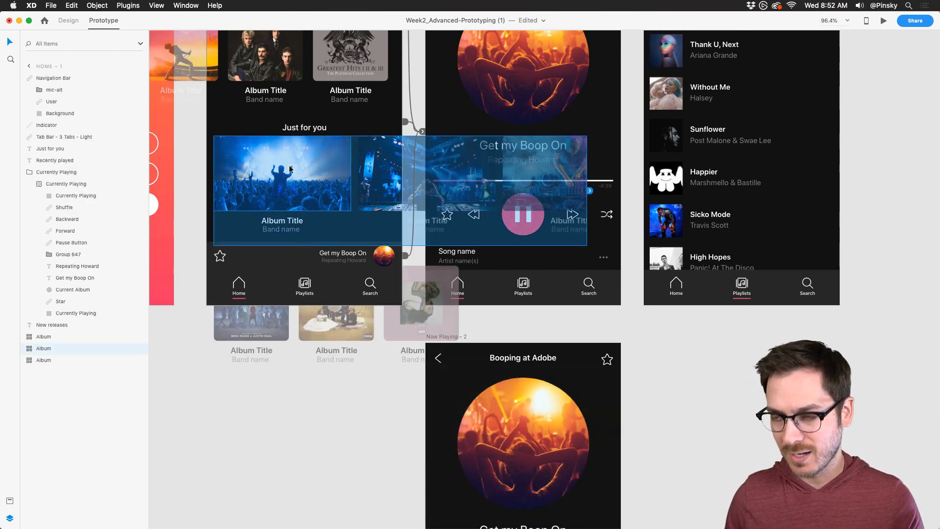
pyautogui.press('super+Return')
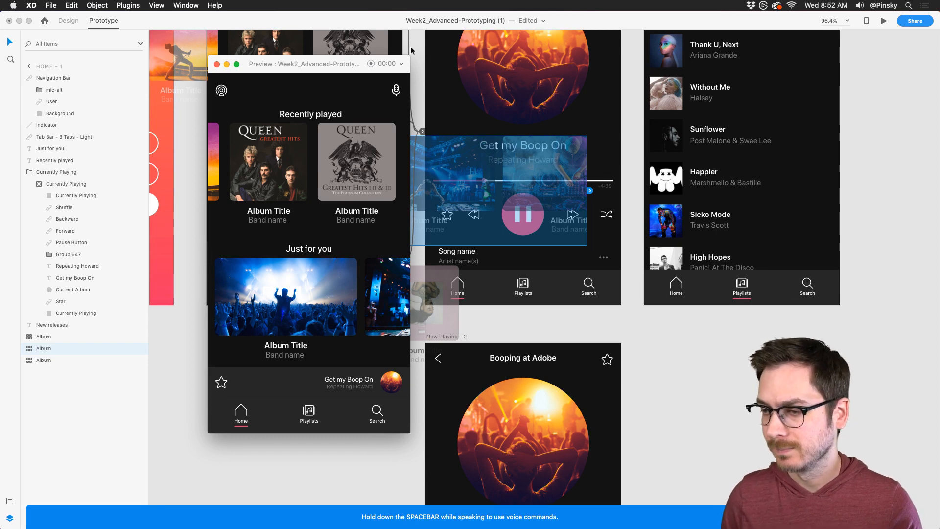
pyautogui.press('space')
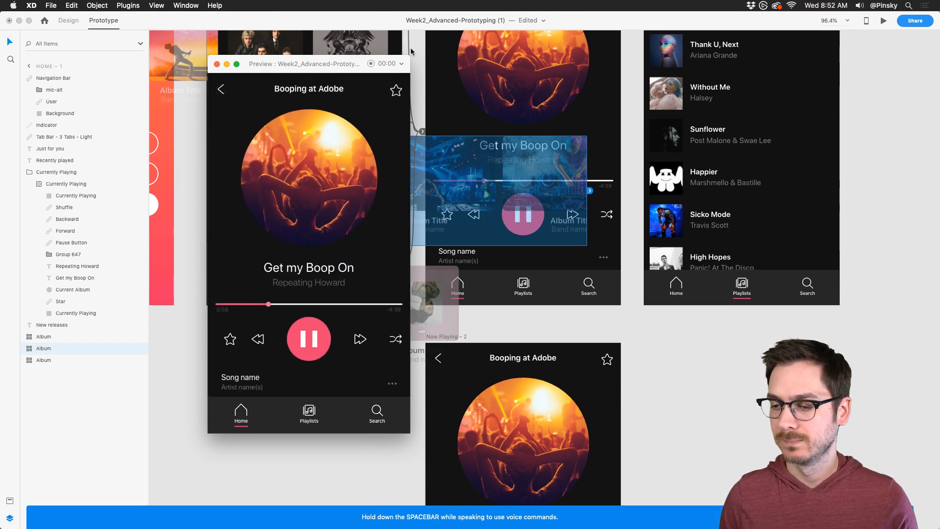
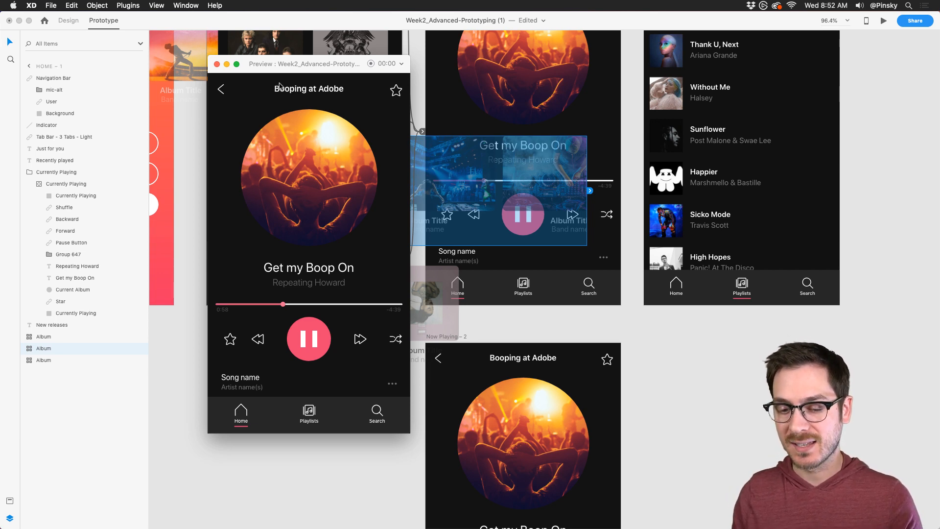
pyautogui.click(473, 322)
pyautogui.moveTo(473, 323); pyautogui.dragTo(416, 184)
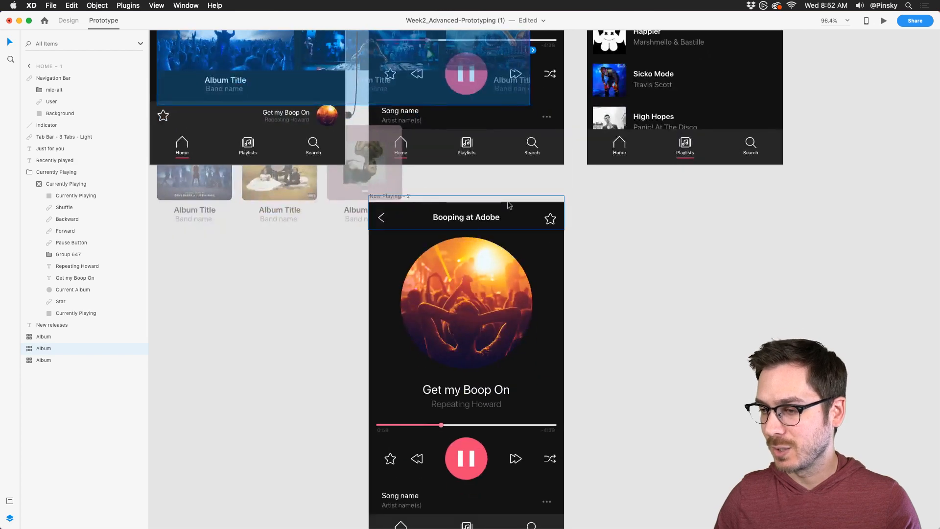
# Set the duration of the timed Auto-Animate transition from Now Playing – 1 to Now Playing – 2 to 0.6 s
pyautogui.click(499, 210)
pyautogui.click(391, 196)
pyautogui.scroll(-5, 391, 191)
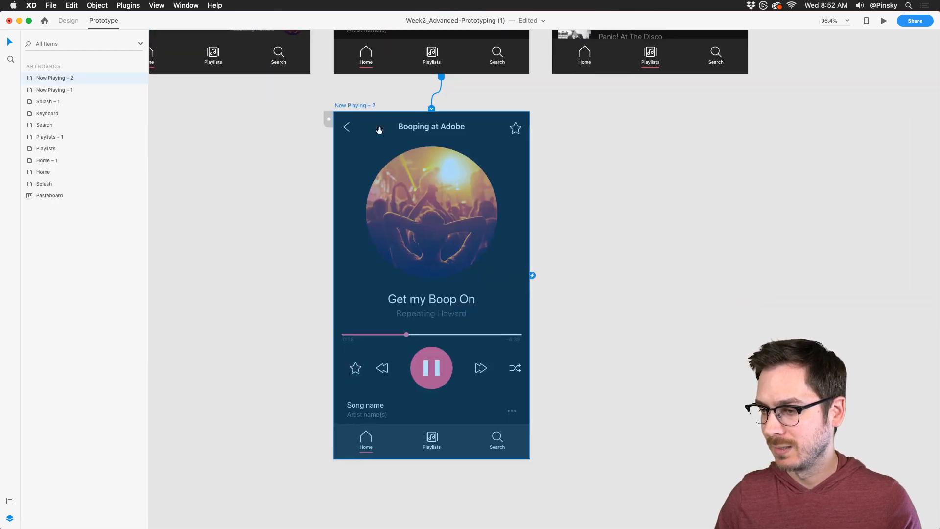
pyautogui.click(433, 105)
pyautogui.click(402, 174)
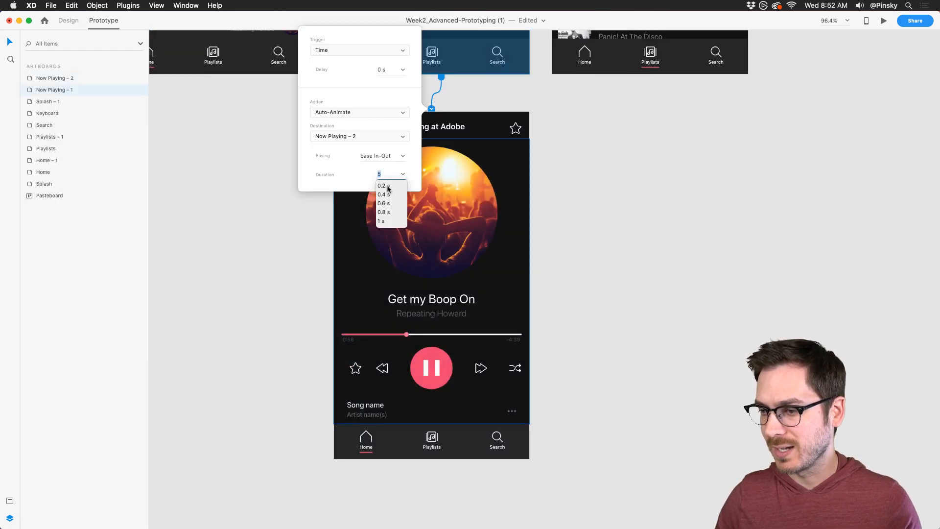
pyautogui.click(384, 204)
# Change the voice of the Now Playing – 2 artboard's Speech Playback interaction to Matthew
pyautogui.click(338, 104)
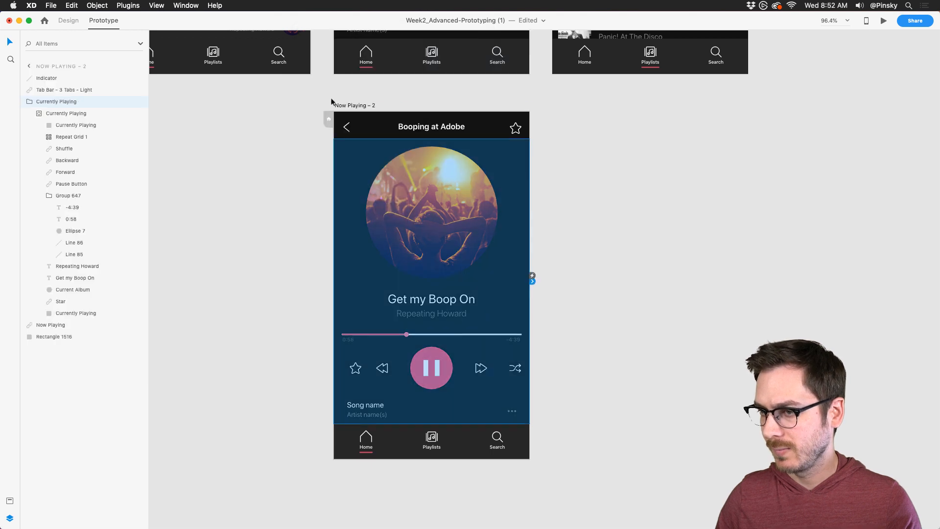
pyautogui.click(532, 275)
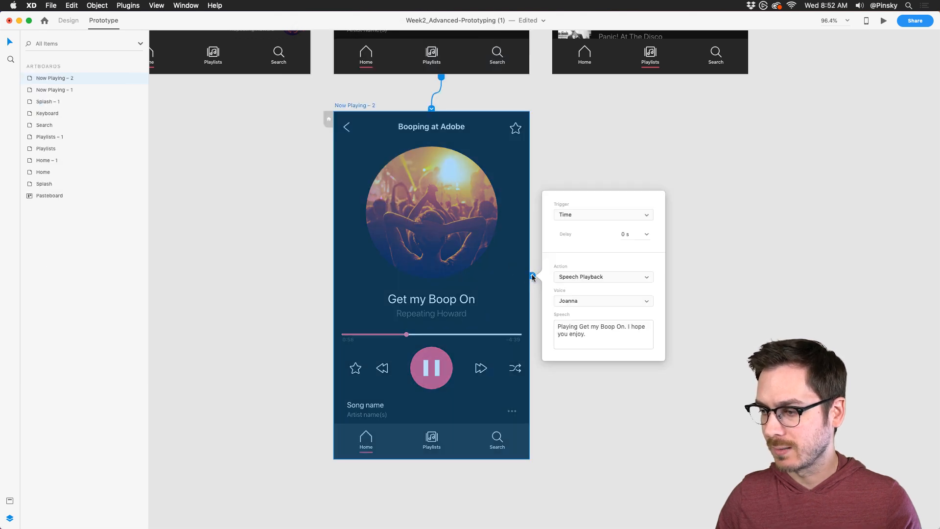
pyautogui.click(593, 301)
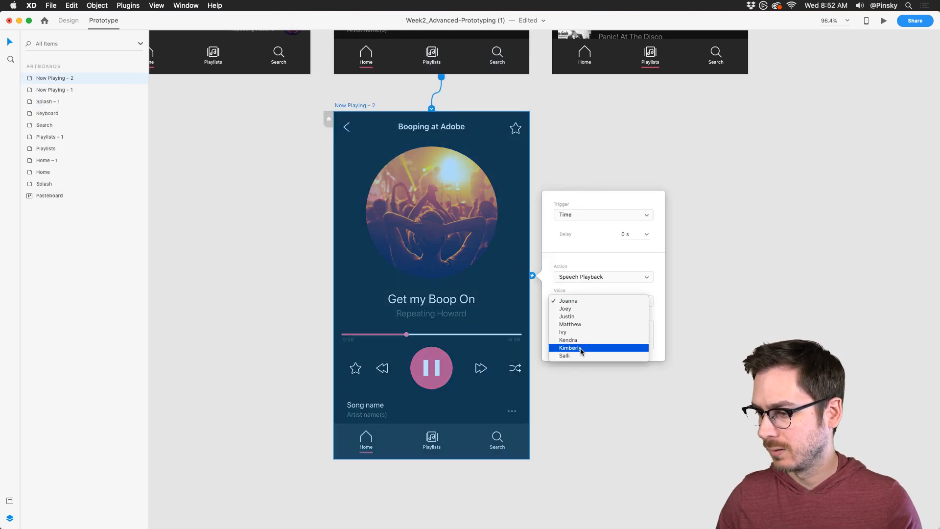
pyautogui.click(581, 326)
# Preview the prototype from Home – 1 to hear the new speech voice, and close the preview
pyautogui.click(247, 37)
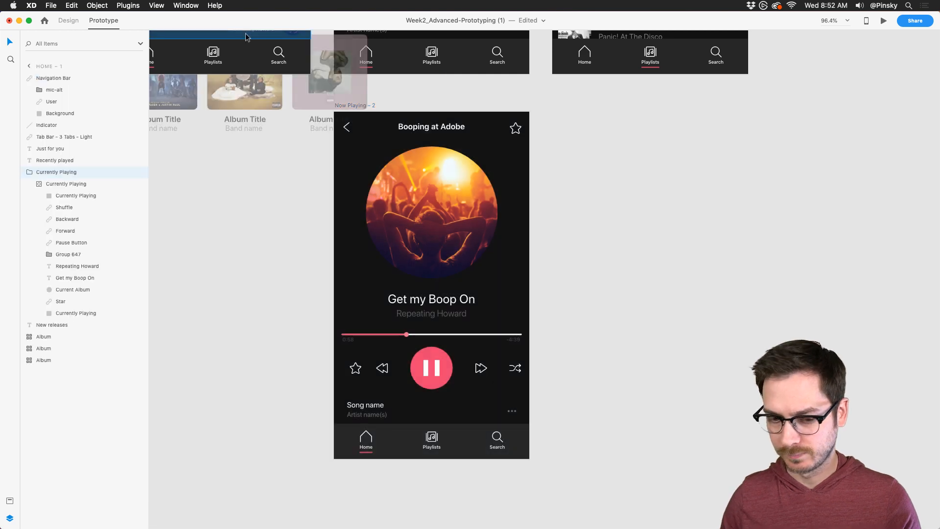
pyautogui.press('super+Return')
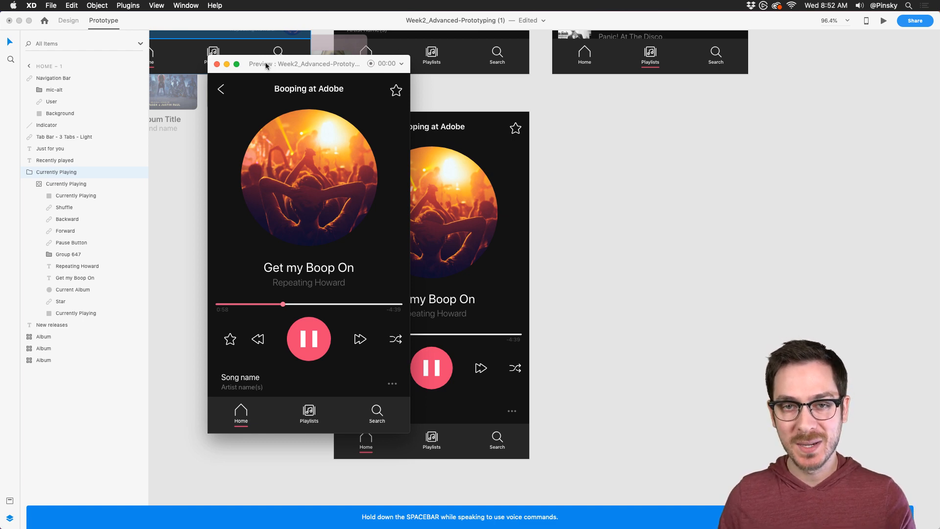
pyautogui.click(217, 64)
pyautogui.scroll(-4, 274, 189)
pyautogui.scroll(7, 275, 190)
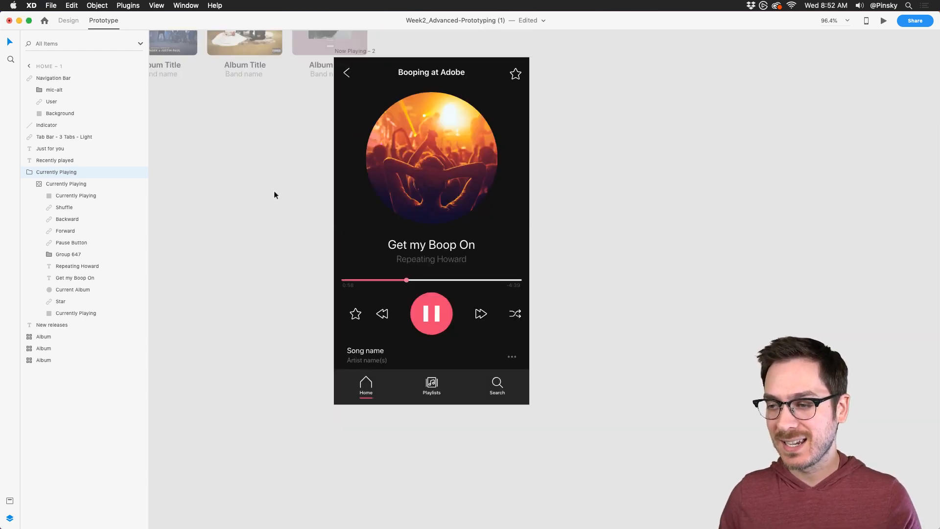
pyautogui.click(647, 286)
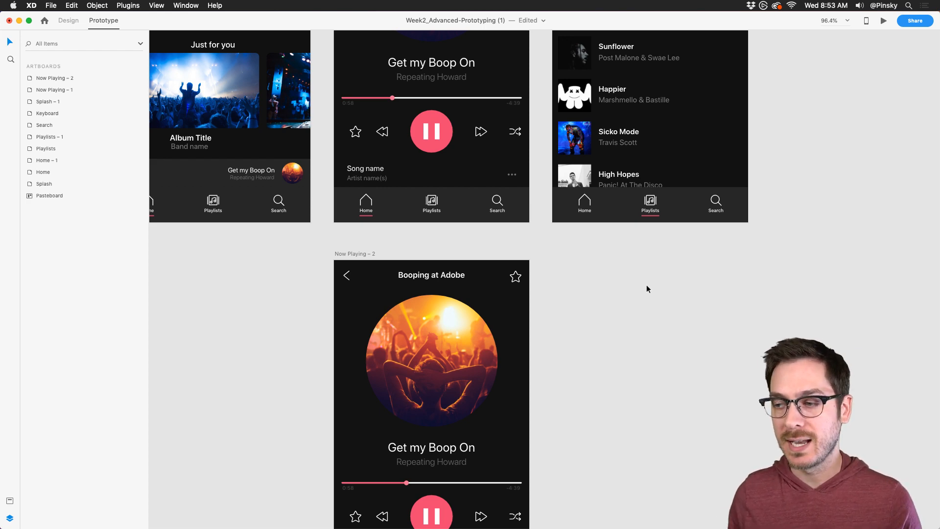
pyautogui.scroll(5, 646, 289)
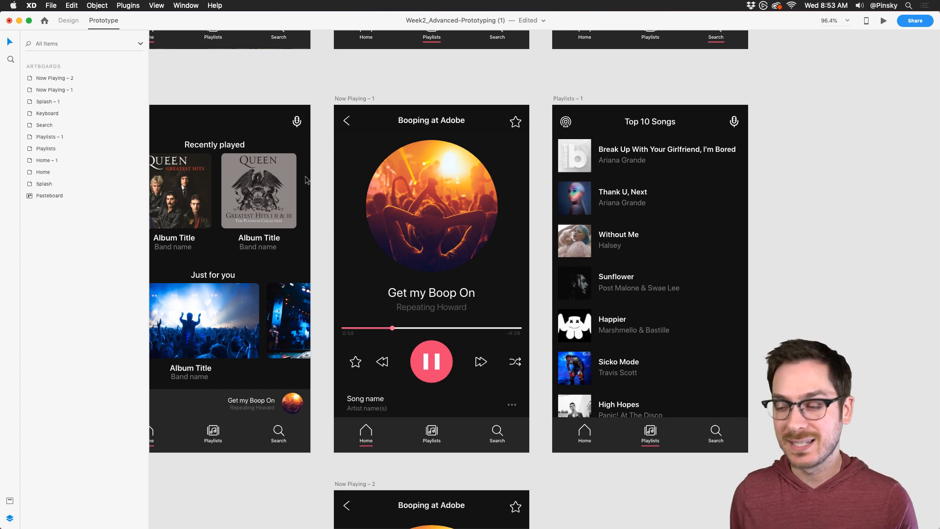
pyautogui.scroll(-5, 312, 164)
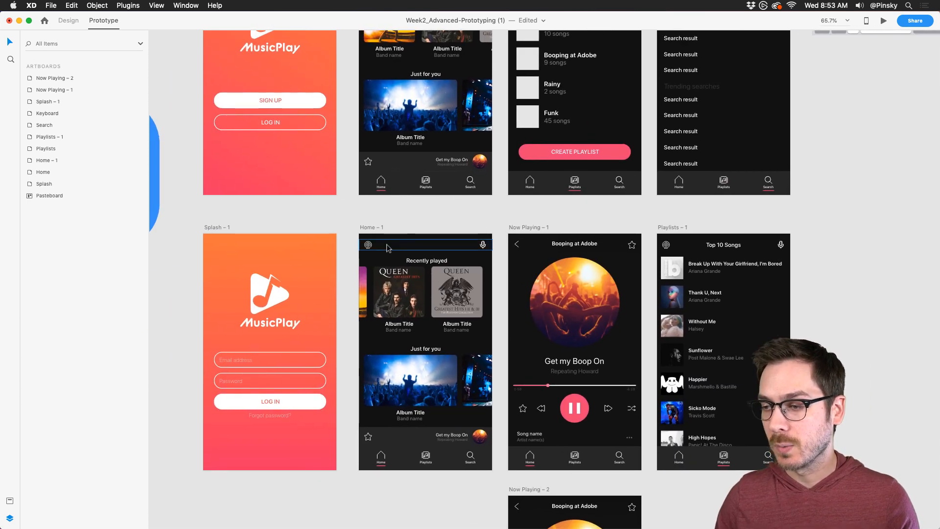
pyautogui.moveTo(399, 231); pyautogui.dragTo(384, 309)
pyautogui.scroll(-1, 369, 297)
pyautogui.moveTo(421, 279); pyautogui.dragTo(395, 299)
pyautogui.click(263, 106)
pyautogui.moveTo(502, 357); pyautogui.dragTo(433, 143)
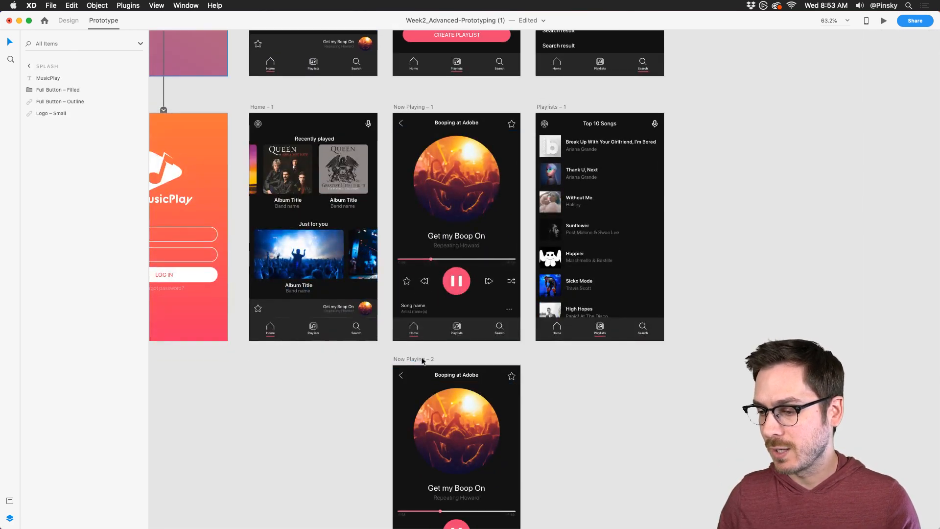
# Set the duration of the timed transition from Now Playing – 1 to Now Playing – 2 to 5 s
pyautogui.click(414, 361)
pyautogui.scroll(-3, 411, 248)
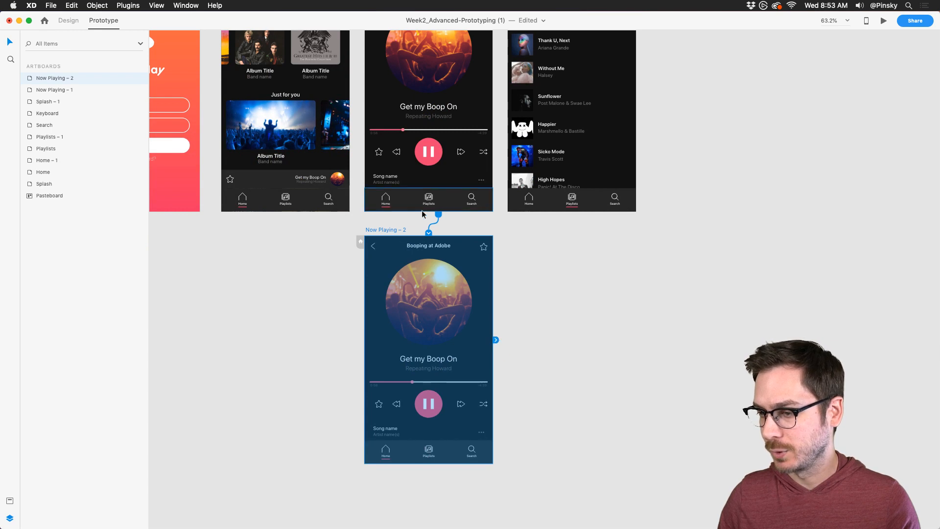
pyautogui.click(435, 223)
pyautogui.click(394, 298)
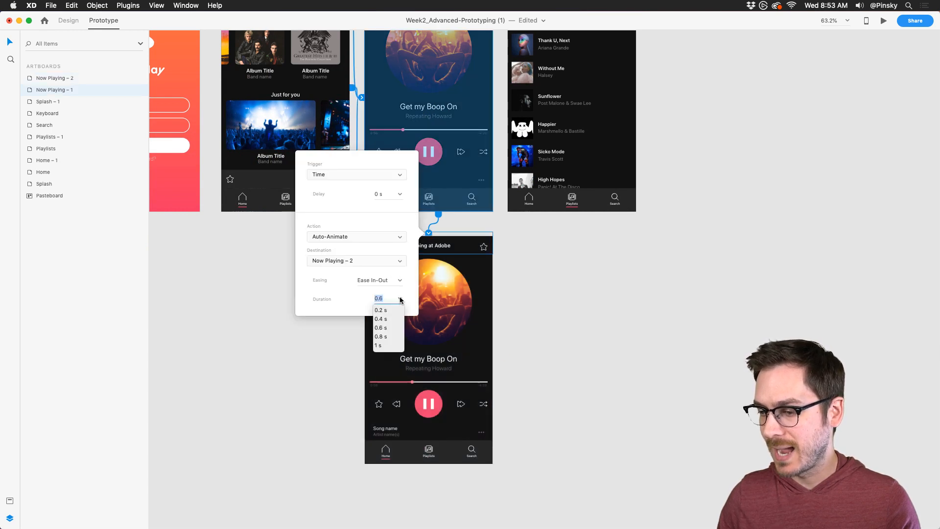
pyautogui.write('5')
pyautogui.press('Return')
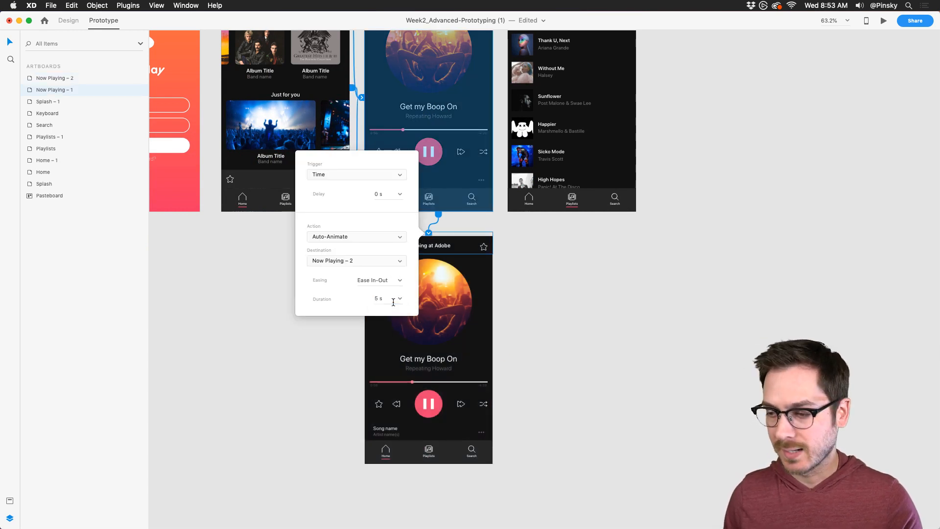
pyautogui.click(254, 310)
# Raise the system volume and start the desktop preview from the Splash artboard
pyautogui.moveTo(216, 137); pyautogui.dragTo(324, 305)
pyautogui.scroll(5, 323, 305)
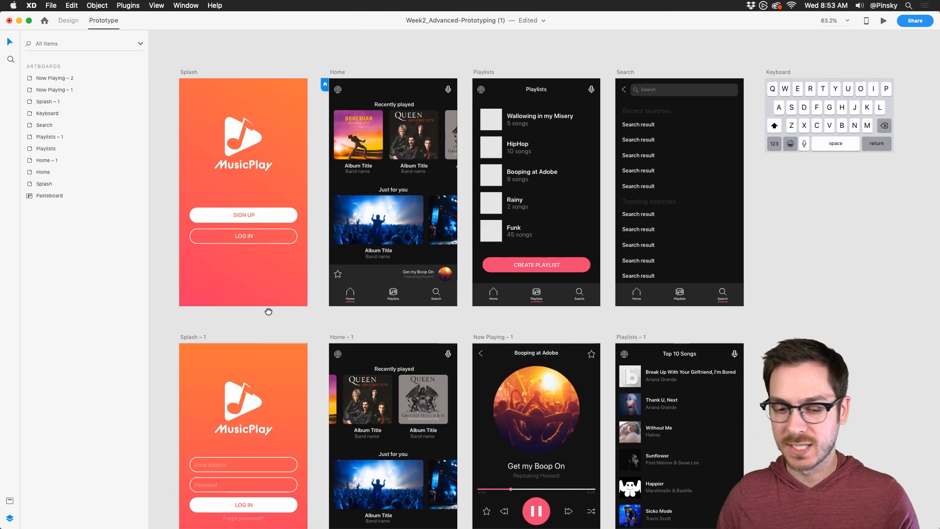
pyautogui.scroll(-2, 253, 134)
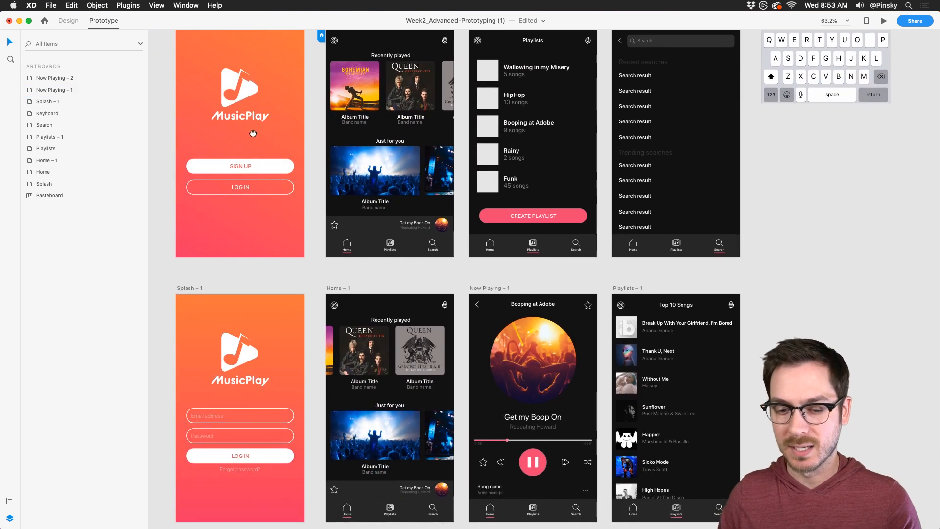
pyautogui.press('XF86AudioRaiseVolume')
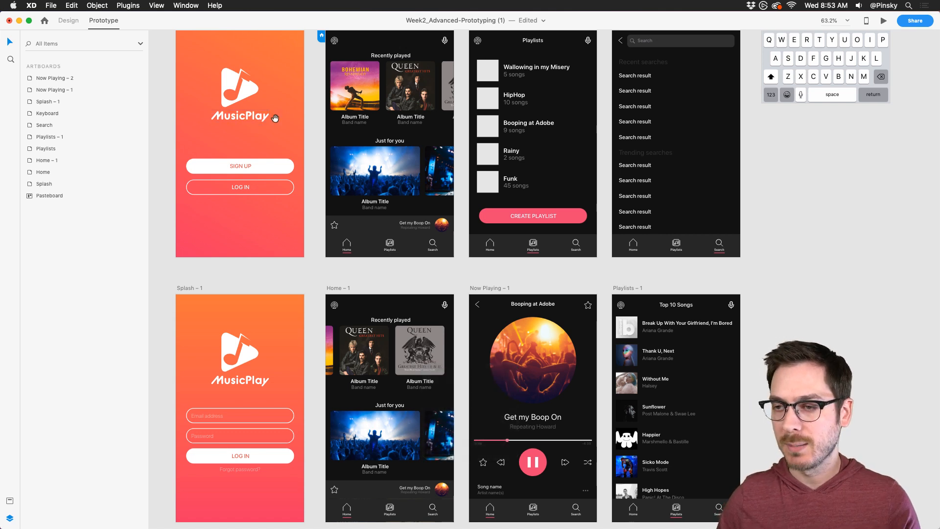
pyautogui.scroll(3, 263, 98)
pyautogui.click(262, 78)
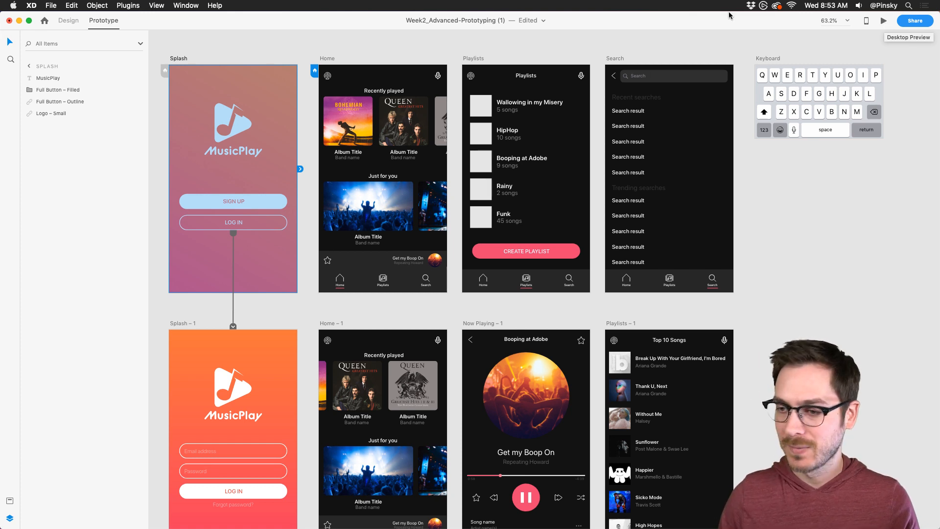
pyautogui.click(883, 21)
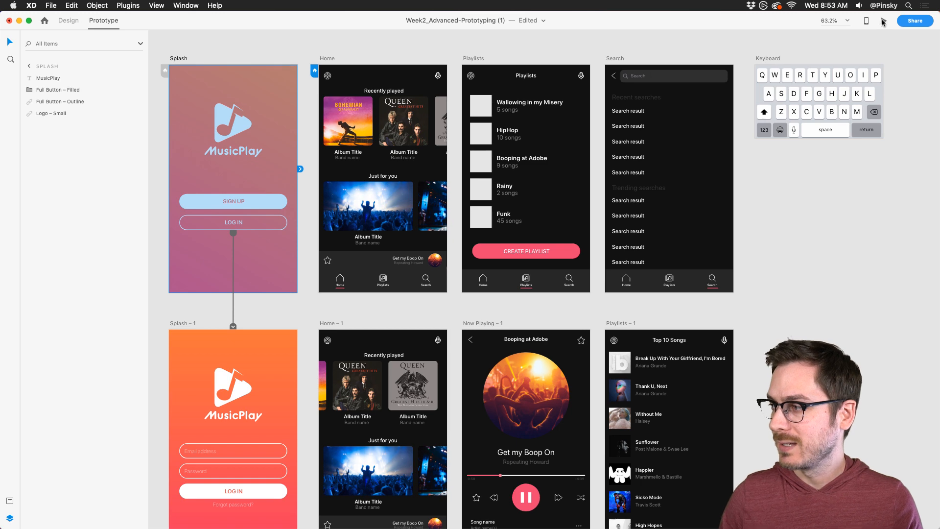
# Log in within the preview, swipe the Recently played albums on the home screen, and go on to the now-playing screen
pyautogui.scroll(-10, 573, 248)
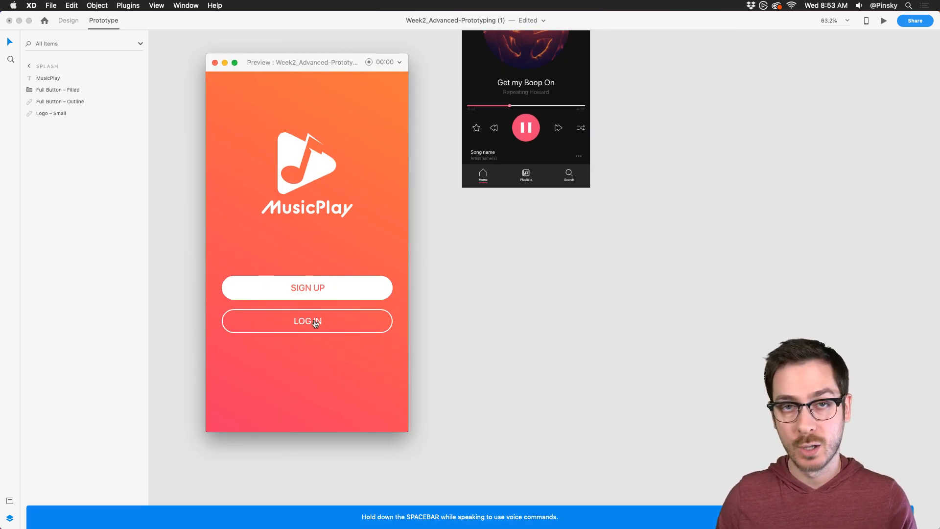
pyautogui.click(315, 322)
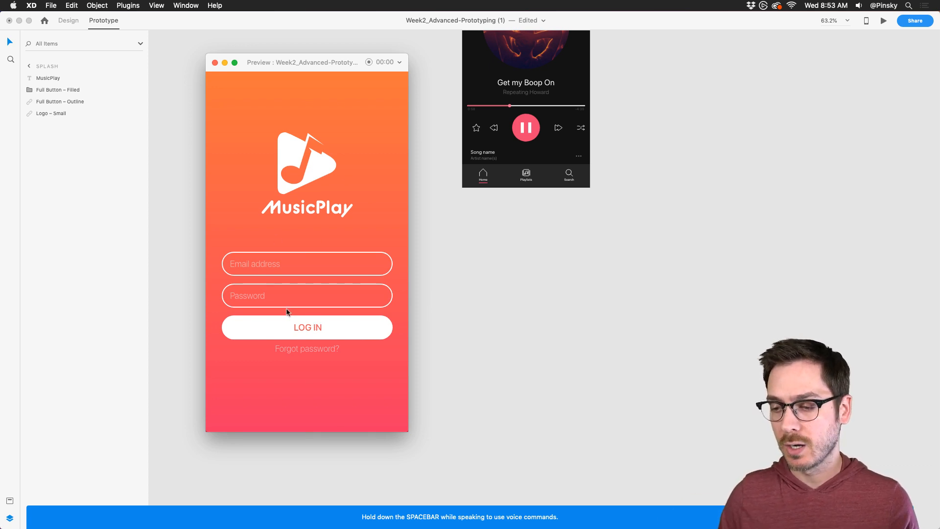
pyautogui.click(298, 333)
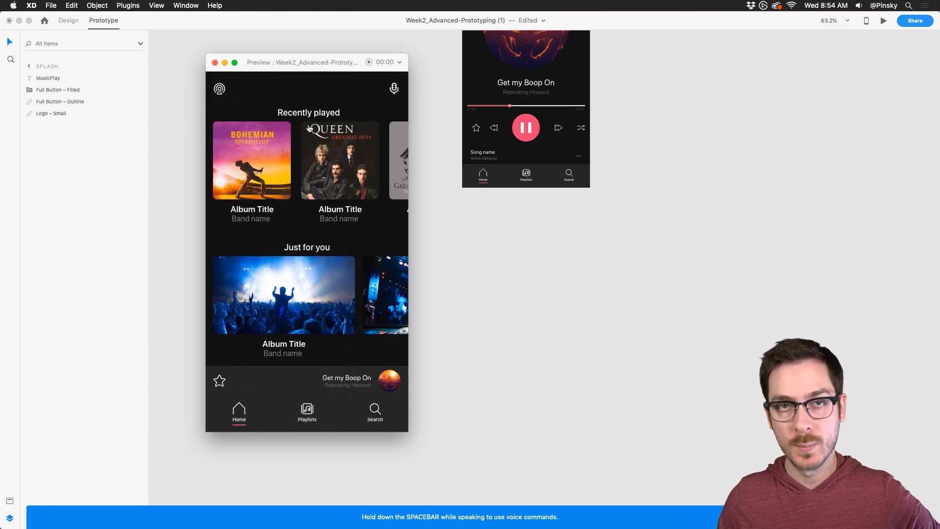
pyautogui.moveTo(350, 177); pyautogui.dragTo(208, 157)
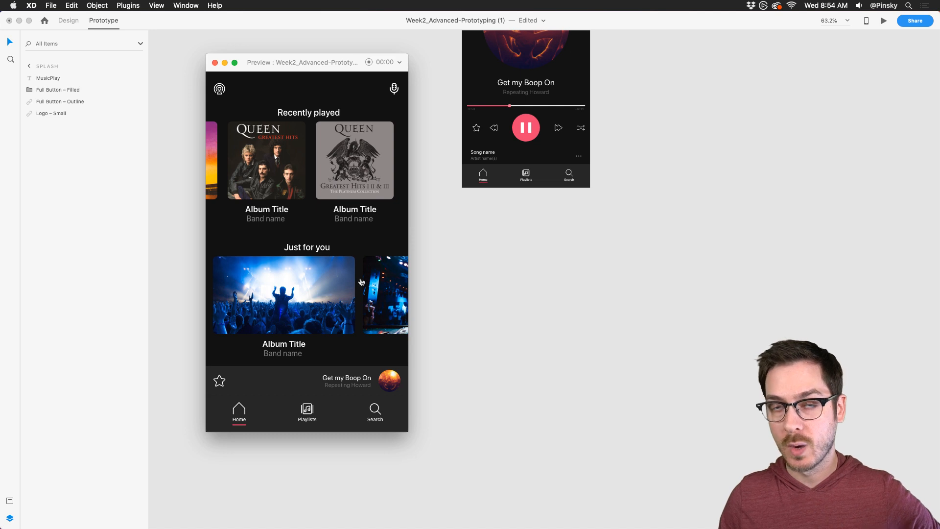
pyautogui.click(249, 269)
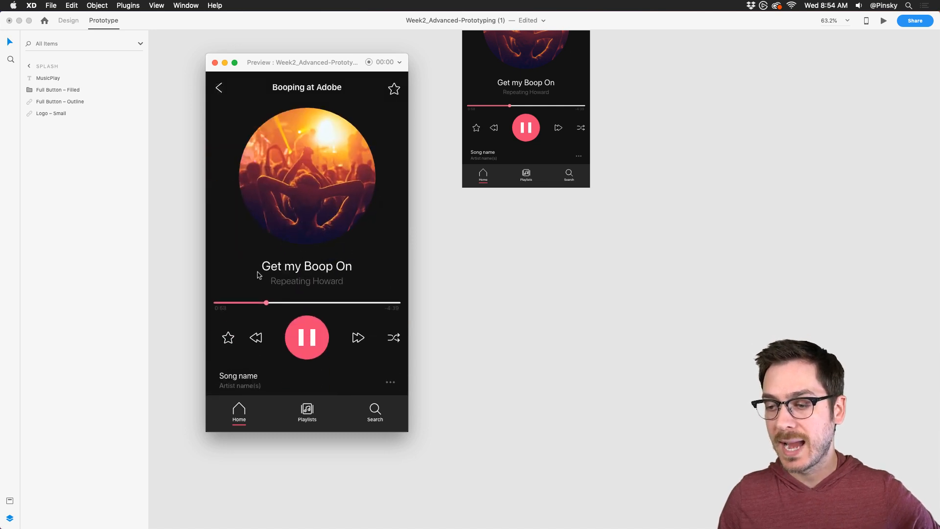
# Restart the preview from Splash, log in, swipe the Recently played albums, open the Get my Boop On player, and close the preview
pyautogui.press('super+Return')
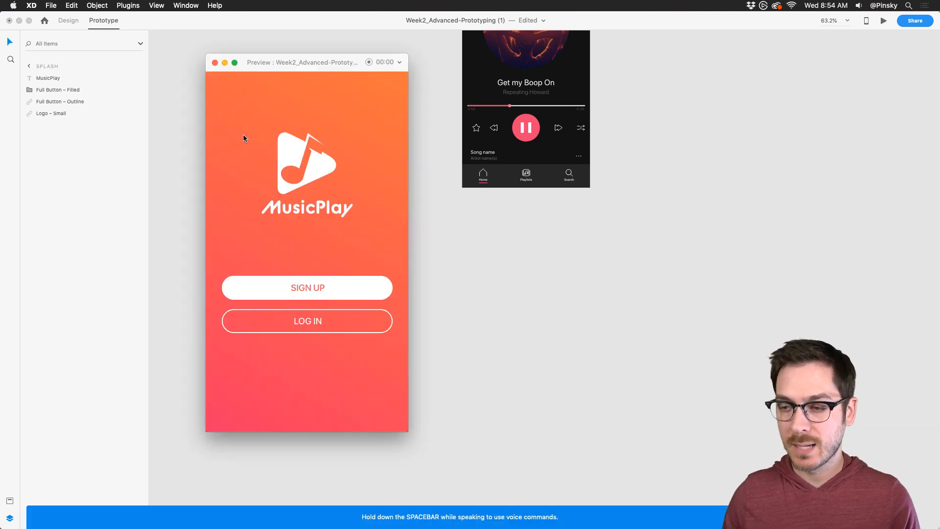
pyautogui.click(300, 322)
pyautogui.click(304, 326)
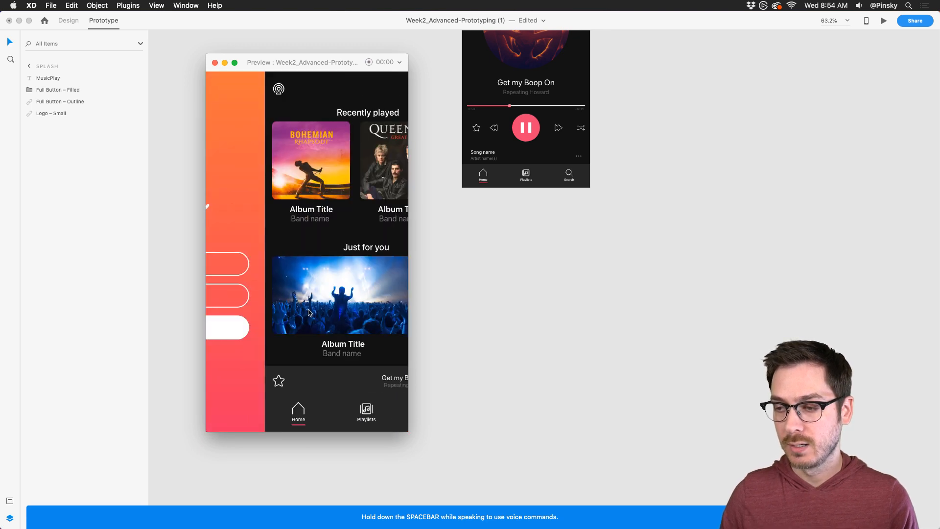
pyautogui.moveTo(353, 156); pyautogui.dragTo(268, 146)
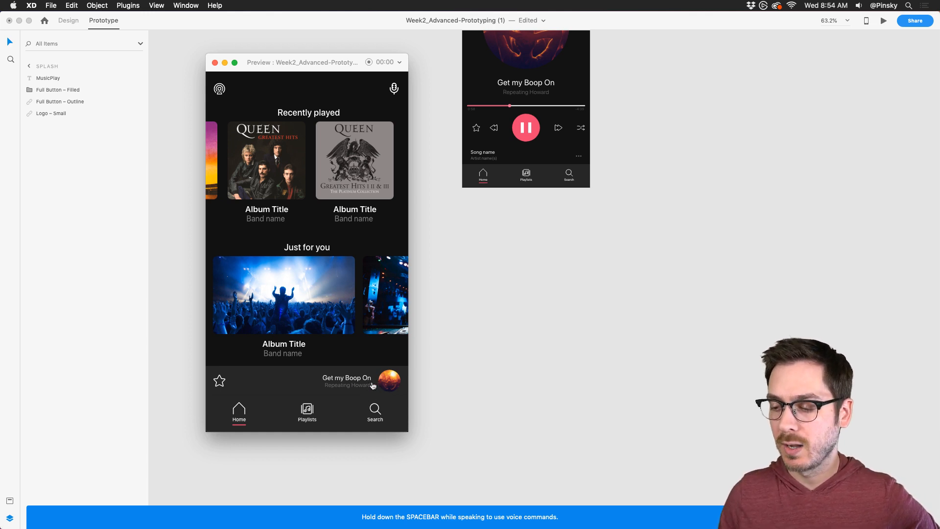
pyautogui.click(306, 383)
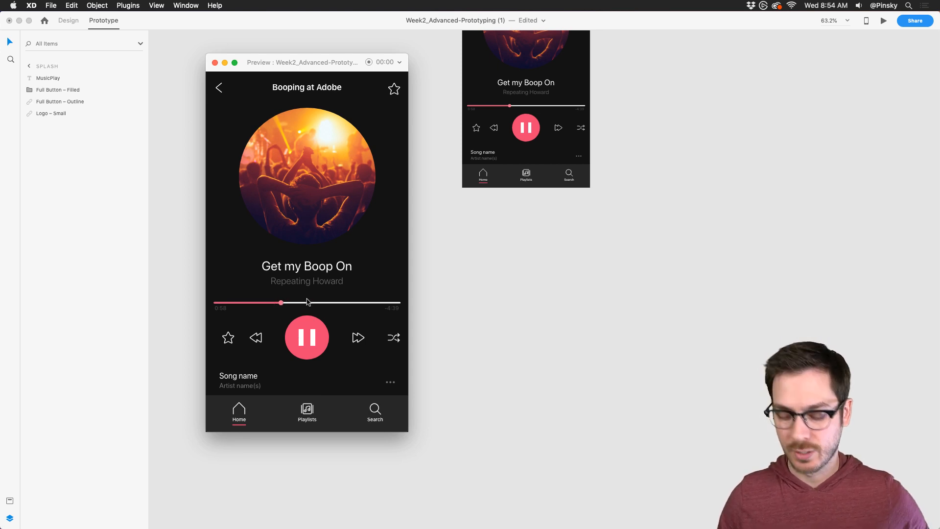
pyautogui.press('super+w')
# Preview from the Playlists artboard, open Search to check the keyboard overlay, and leave the preview
pyautogui.moveTo(663, 133); pyautogui.dragTo(456, 436)
pyautogui.moveTo(563, 171); pyautogui.dragTo(566, 440)
pyautogui.moveTo(588, 222); pyautogui.dragTo(635, 349)
pyautogui.click(375, 153)
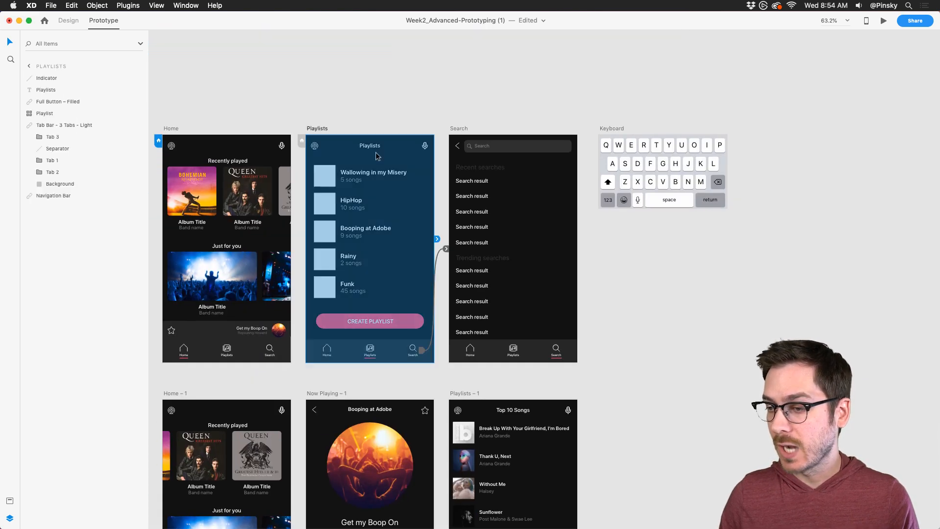
pyautogui.press('super+Return')
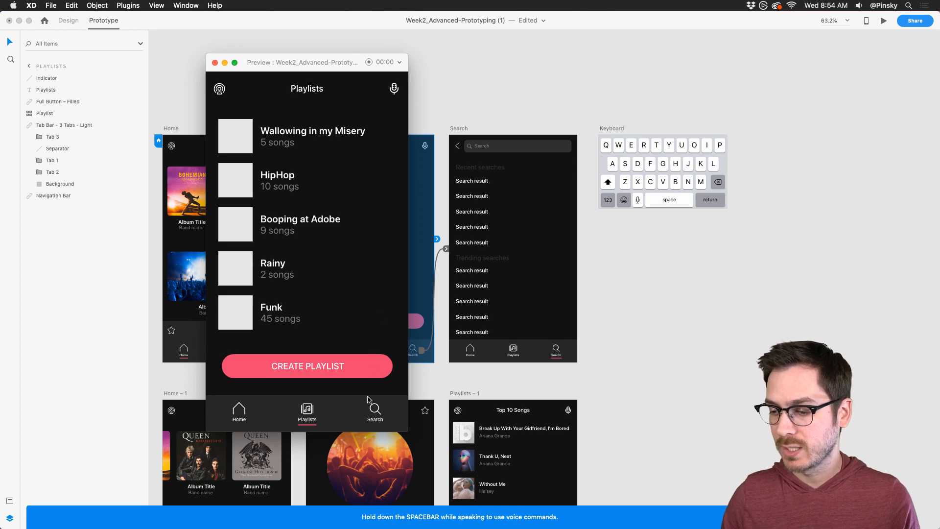
pyautogui.click(374, 415)
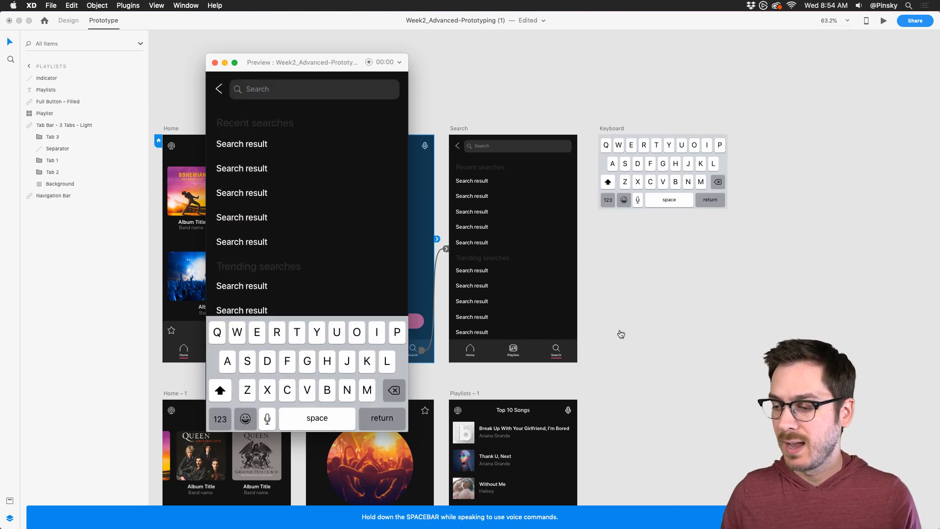
pyautogui.click(618, 347)
# Preview from Home – 1, test the voice command that opens the now-playing screen, close the preview, and deselect everything
pyautogui.scroll(-10, 610, 361)
pyautogui.hscroll(-4, 610, 361)
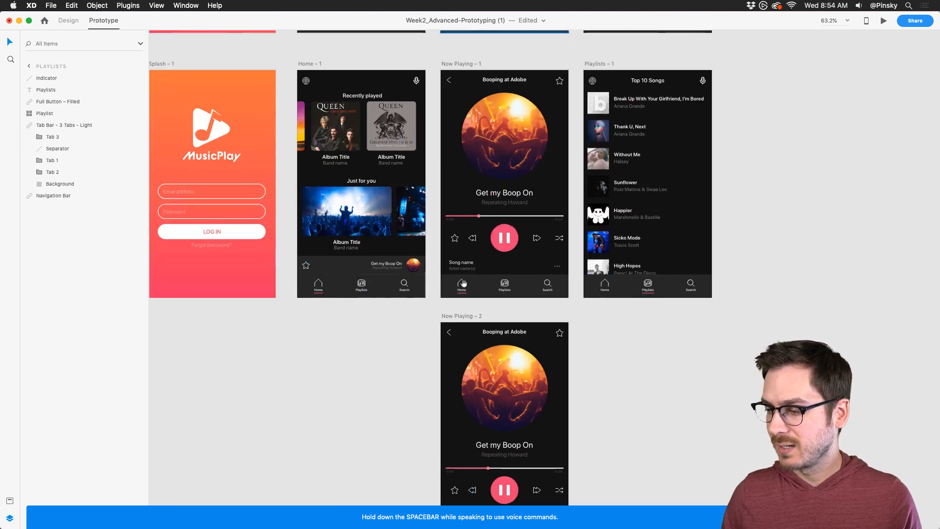
pyautogui.scroll(-3, 466, 264)
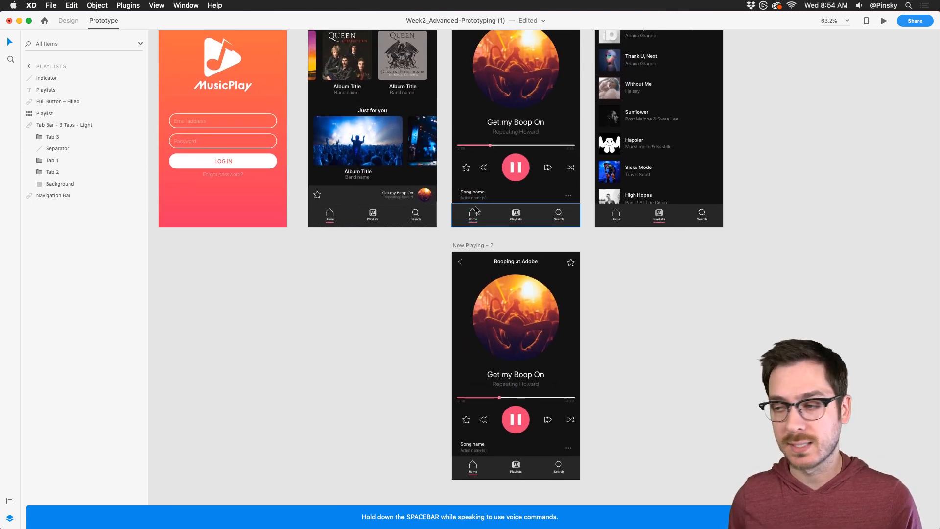
pyautogui.press('super+Return')
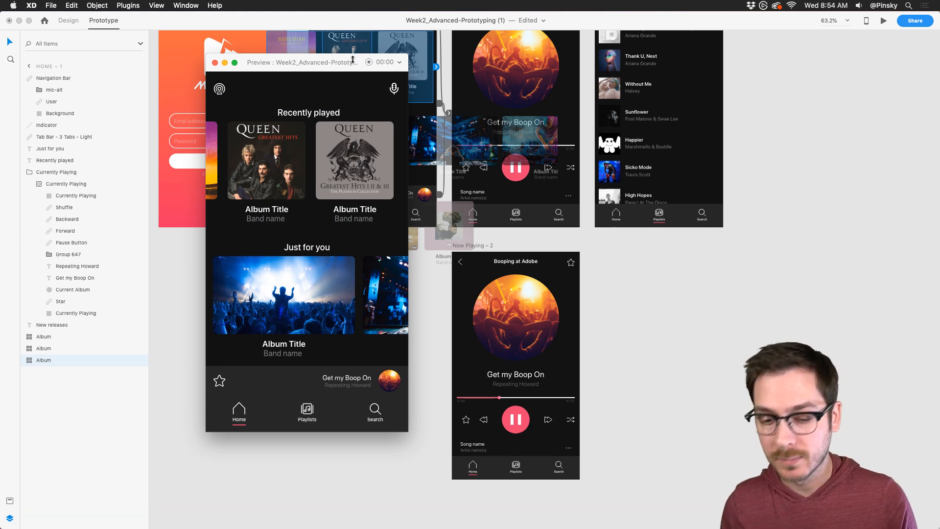
pyautogui.press('space')
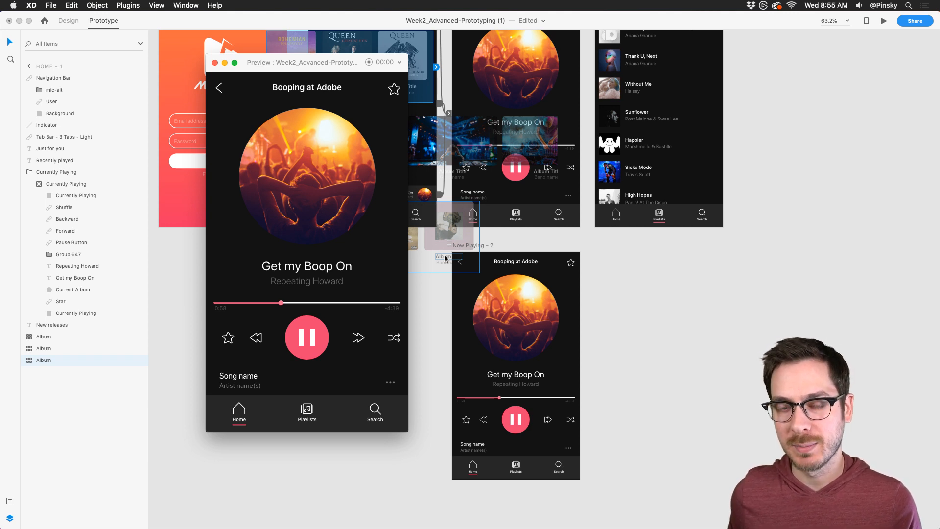
pyautogui.press('super+w')
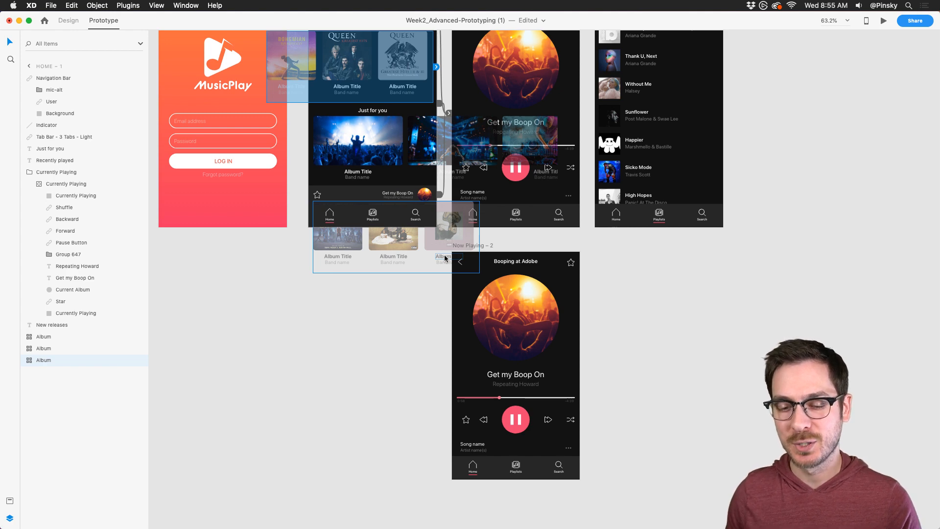
pyautogui.click(346, 335)
pyautogui.scroll(5, 345, 333)
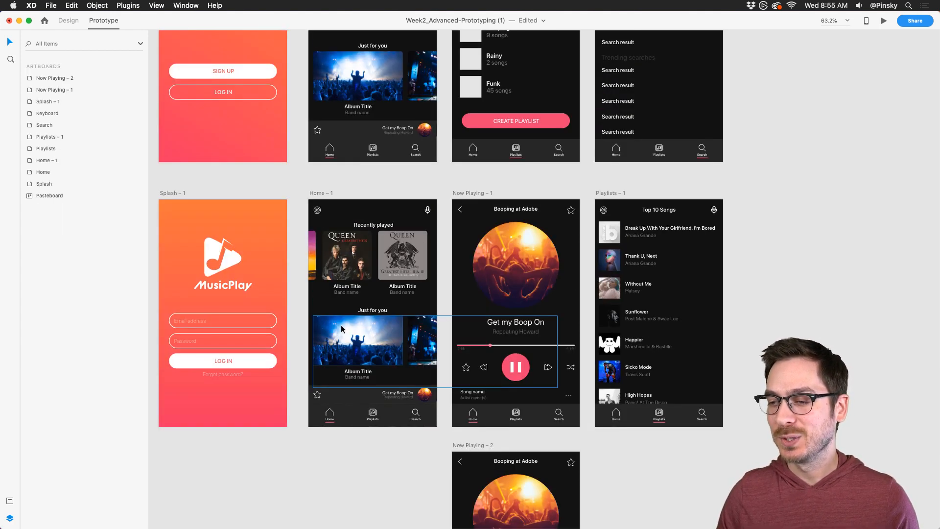
pyautogui.scroll(2, 341, 330)
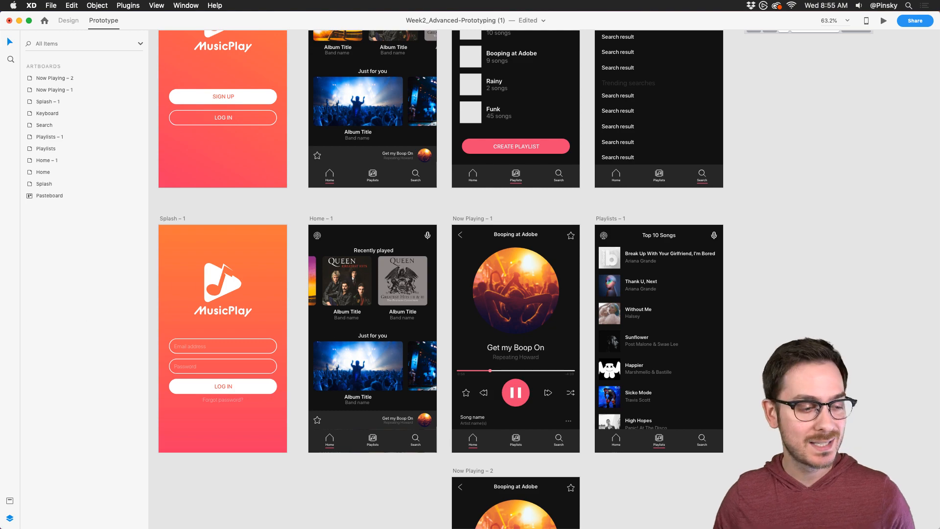